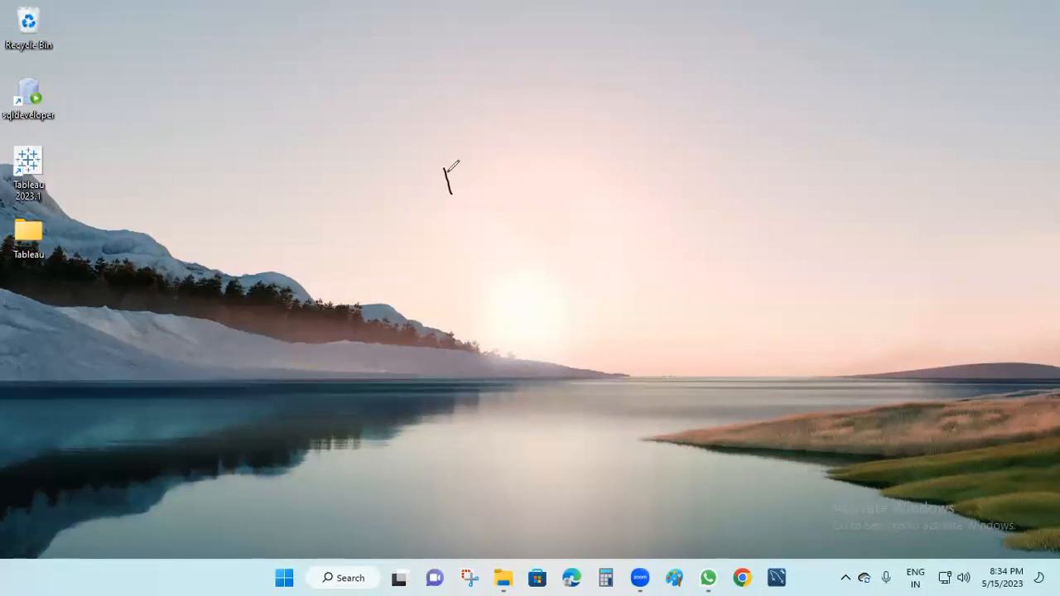
Handwrite 'Filter' in ink, underline it, and draw a box around it.
{"action": "left_click", "coordinate": [463, 176]}
{"action": "mouse_move", "coordinate": [502, 172]}
{"action": "left_mouse_down"}
{"action": "mouse_move", "coordinate": [506, 161]}
{"action": "mouse_move", "coordinate": [537, 160]}
{"action": "mouse_move", "coordinate": [532, 152]}
{"action": "left_mouse_up"}
{"action": "left_click_drag", "start_coordinate": [445, 217], "coordinate": [571, 187]}
{"action": "mouse_move", "coordinate": [398, 166]}
{"action": "left_mouse_down"}
{"action": "mouse_move", "coordinate": [561, 130]}
{"action": "mouse_move", "coordinate": [573, 184]}
{"action": "mouse_move", "coordinate": [406, 186]}
{"action": "mouse_move", "coordinate": [465, 222]}
{"action": "mouse_move", "coordinate": [496, 217]}
{"action": "mouse_move", "coordinate": [498, 247]}
{"action": "mouse_move", "coordinate": [511, 233]}
{"action": "mouse_move", "coordinate": [570, 227]}
{"action": "mouse_move", "coordinate": [566, 211]}
{"action": "mouse_move", "coordinate": [585, 225]}
{"action": "mouse_move", "coordinate": [620, 221]}
{"action": "mouse_move", "coordinate": [627, 199]}
{"action": "mouse_move", "coordinate": [653, 195]}
{"action": "mouse_move", "coordinate": [698, 164]}
{"action": "mouse_move", "coordinate": [747, 175]}
{"action": "left_mouse_up"}
Circle 'Required' beside the Filter box and draw an arrow to the right.
{"action": "left_click", "coordinate": [630, 196]}
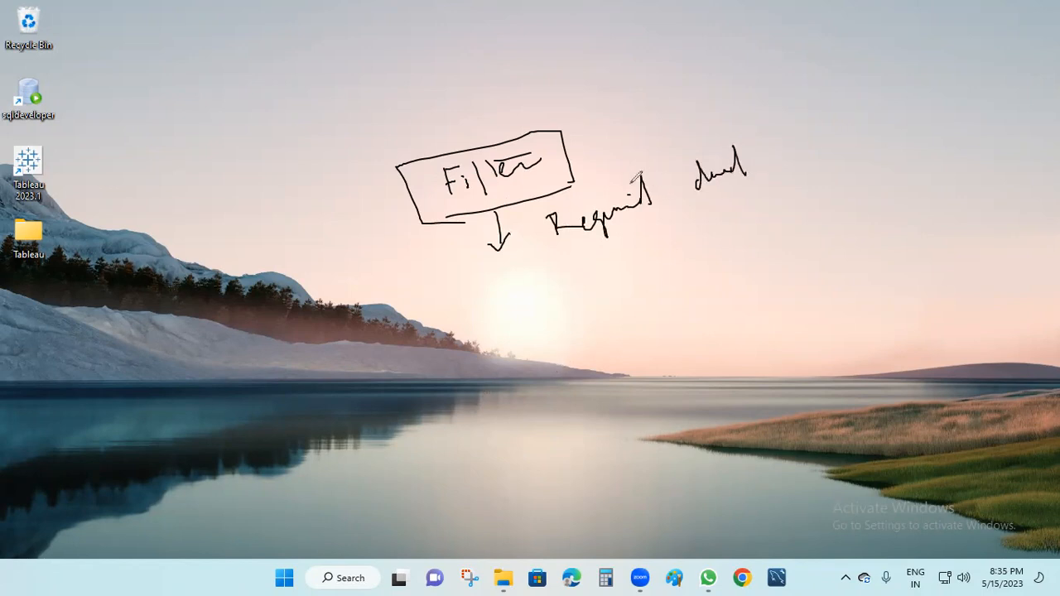
{"action": "mouse_move", "coordinate": [588, 169]}
{"action": "left_mouse_down"}
{"action": "mouse_move", "coordinate": [575, 171]}
{"action": "mouse_move", "coordinate": [643, 249]}
{"action": "mouse_move", "coordinate": [611, 168]}
{"action": "left_mouse_up"}
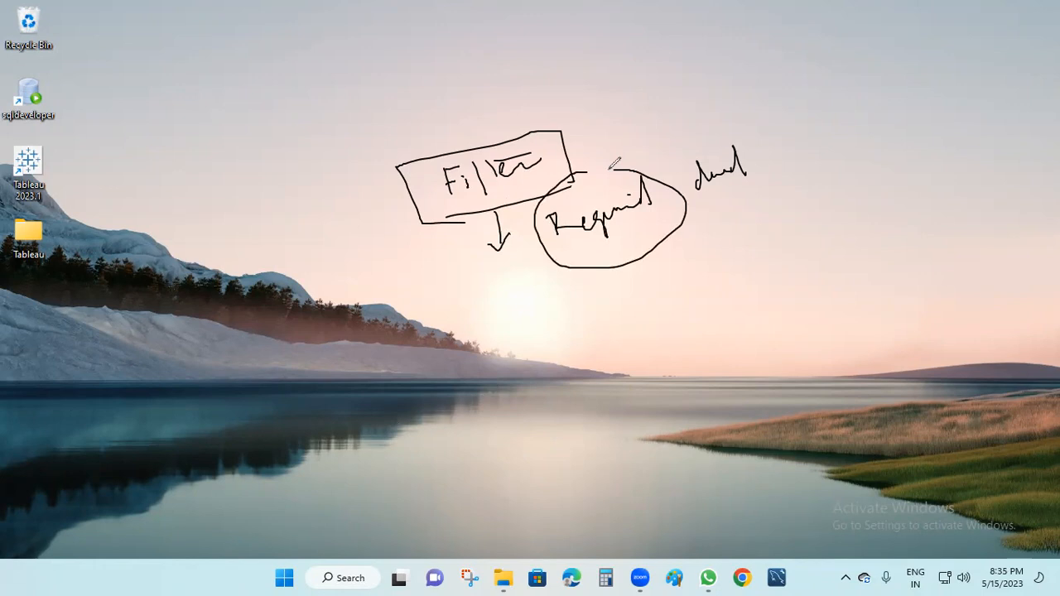
{"action": "mouse_move", "coordinate": [679, 222]}
{"action": "left_mouse_down"}
{"action": "mouse_move", "coordinate": [751, 212]}
{"action": "mouse_move", "coordinate": [753, 230]}
{"action": "mouse_move", "coordinate": [797, 196]}
{"action": "mouse_move", "coordinate": [835, 189]}
{"action": "mouse_move", "coordinate": [845, 165]}
{"action": "mouse_move", "coordinate": [853, 177]}
{"action": "mouse_move", "coordinate": [886, 162]}
{"action": "left_mouse_up"}
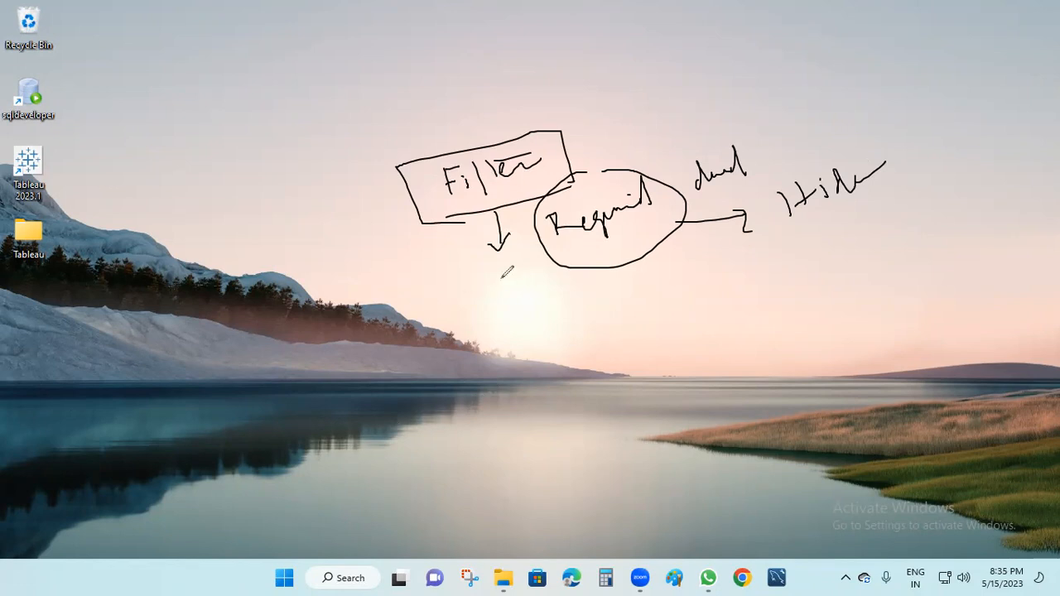
{"action": "mouse_move", "coordinate": [461, 311]}
{"action": "left_mouse_down"}
{"action": "mouse_move", "coordinate": [484, 308]}
{"action": "mouse_move", "coordinate": [469, 333]}
{"action": "left_mouse_up"}
{"action": "mouse_move", "coordinate": [449, 291]}
{"action": "left_mouse_down"}
{"action": "mouse_move", "coordinate": [517, 350]}
{"action": "mouse_move", "coordinate": [448, 291]}
{"action": "left_mouse_up"}
Write the first numbered filter type, worksheet level, below Filter.
{"action": "mouse_move", "coordinate": [473, 372]}
{"action": "left_mouse_down"}
{"action": "mouse_move", "coordinate": [473, 408]}
{"action": "mouse_move", "coordinate": [610, 374]}
{"action": "left_mouse_up"}
{"action": "mouse_move", "coordinate": [622, 346]}
{"action": "left_mouse_down"}
{"action": "mouse_move", "coordinate": [616, 369]}
{"action": "mouse_move", "coordinate": [665, 353]}
{"action": "mouse_move", "coordinate": [777, 283]}
{"action": "left_mouse_up"}
{"action": "mouse_move", "coordinate": [827, 259]}
{"action": "left_mouse_down"}
{"action": "mouse_move", "coordinate": [828, 301]}
{"action": "mouse_move", "coordinate": [835, 257]}
{"action": "left_mouse_up"}
{"action": "left_click_drag", "start_coordinate": [815, 277], "coordinate": [833, 275]}
{"action": "mouse_move", "coordinate": [499, 454]}
{"action": "left_mouse_down"}
{"action": "mouse_move", "coordinate": [505, 473]}
{"action": "mouse_move", "coordinate": [531, 477]}
{"action": "left_mouse_up"}
Write numbered items 2 (data source level) and 3, then clear all the ink.
{"action": "left_click_drag", "start_coordinate": [486, 374], "coordinate": [477, 441]}
{"action": "mouse_move", "coordinate": [590, 431]}
{"action": "left_mouse_down"}
{"action": "mouse_move", "coordinate": [588, 447]}
{"action": "mouse_move", "coordinate": [587, 419]}
{"action": "mouse_move", "coordinate": [585, 452]}
{"action": "mouse_move", "coordinate": [702, 388]}
{"action": "mouse_move", "coordinate": [769, 371]}
{"action": "left_mouse_up"}
{"action": "mouse_move", "coordinate": [539, 510]}
{"action": "left_mouse_down"}
{"action": "mouse_move", "coordinate": [565, 518]}
{"action": "mouse_move", "coordinate": [534, 537]}
{"action": "mouse_move", "coordinate": [514, 517]}
{"action": "mouse_move", "coordinate": [565, 528]}
{"action": "mouse_move", "coordinate": [706, 477]}
{"action": "left_mouse_up"}
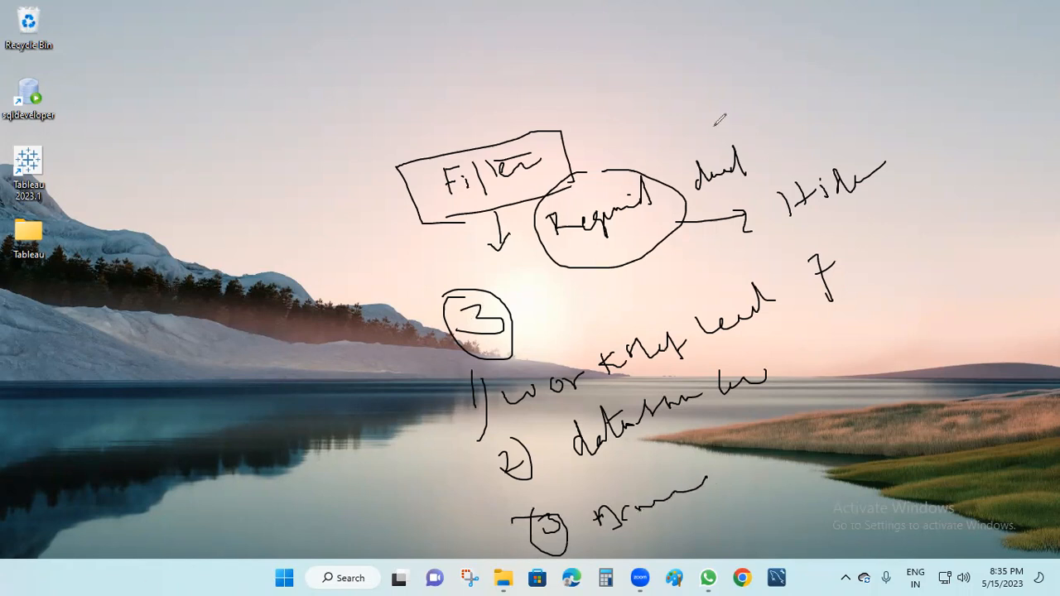
{"action": "left_click", "coordinate": [238, 126]}
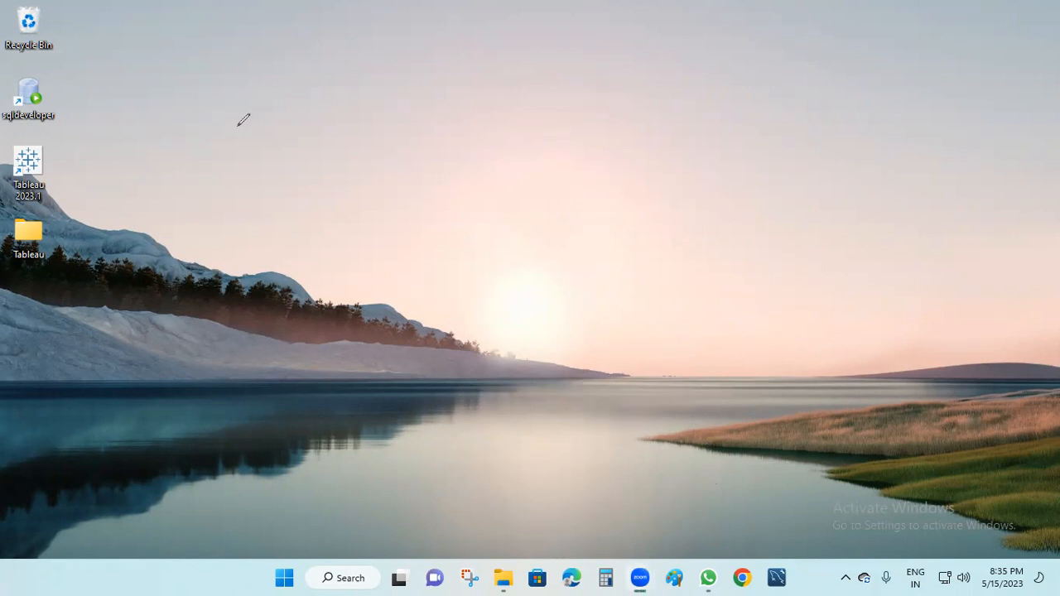
Add a text note reading 'filter- it displays the required data'.
{"action": "left_click", "coordinate": [326, 211]}
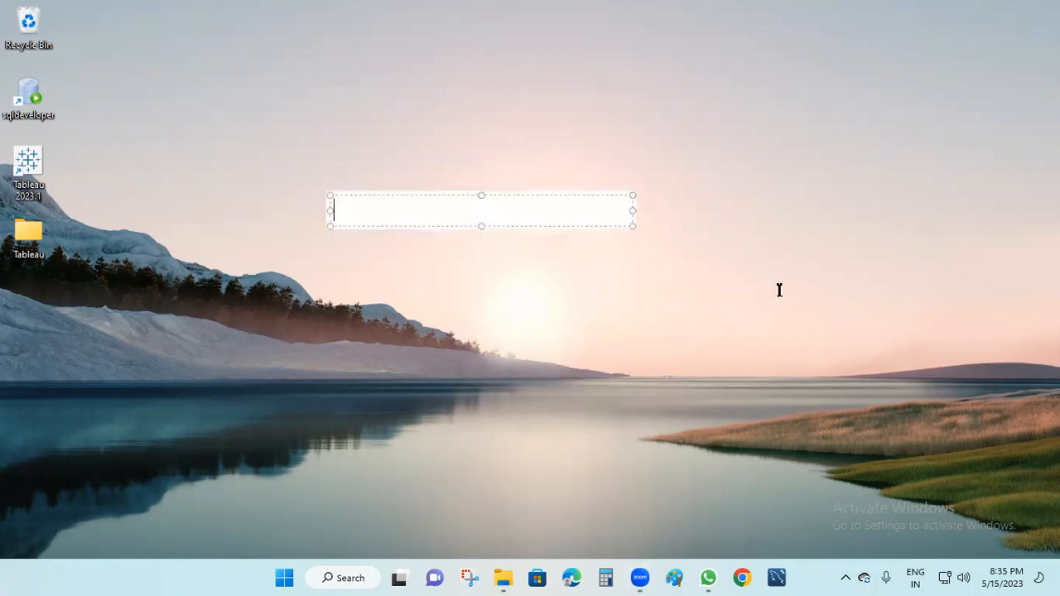
{"action": "type", "text": "filter- it dies"}
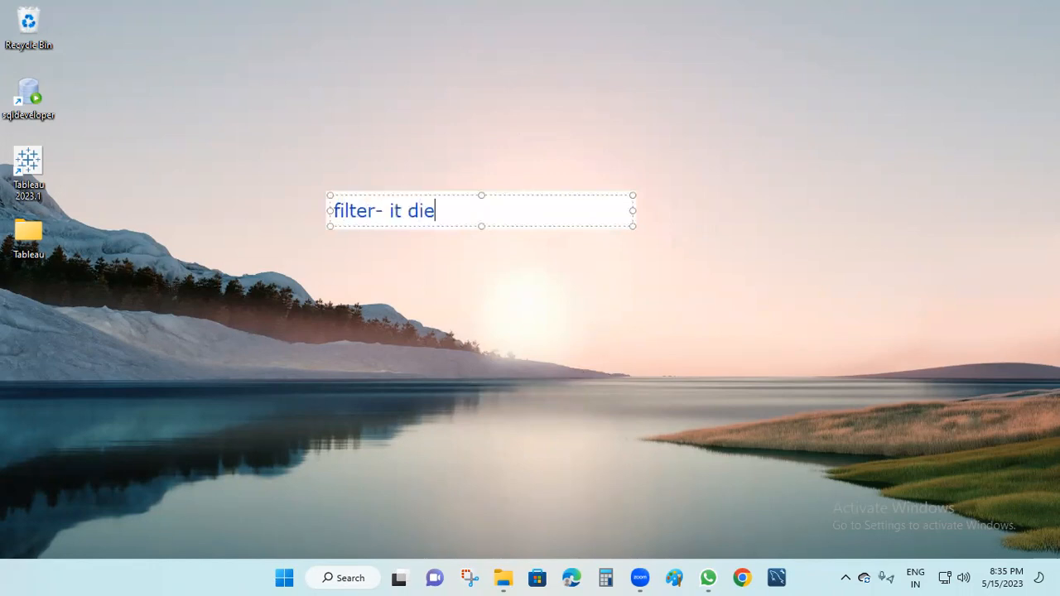
{"action": "key", "text": "BackSpace"}
{"action": "key", "text": "BackSpace"}
{"action": "key", "text": "BackSpace"}
{"action": "type", "text": "isply the required dat"}
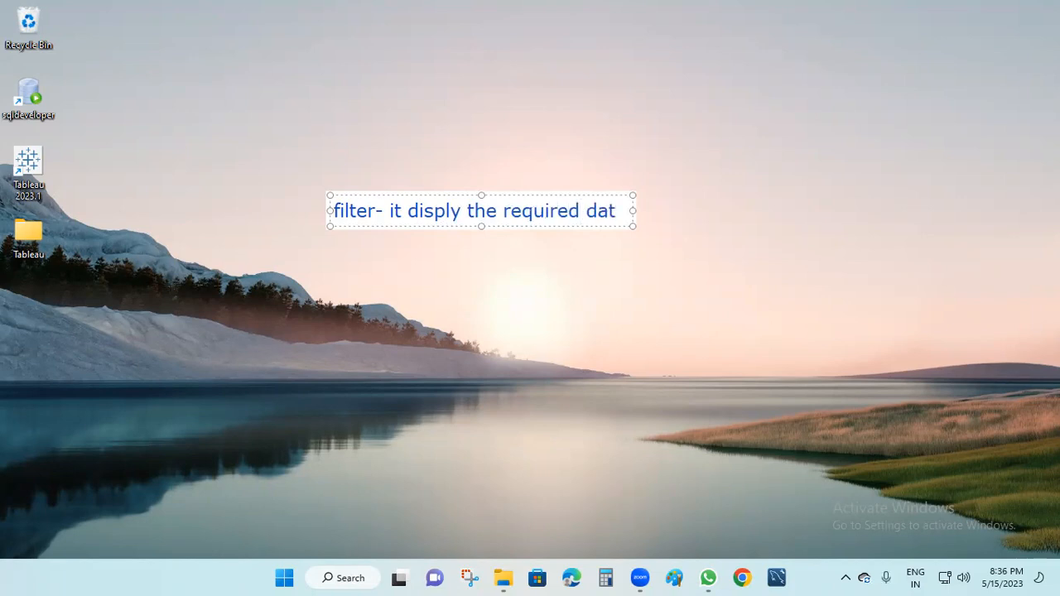
{"action": "type", "text": "a"}
{"action": "key", "text": "Return"}
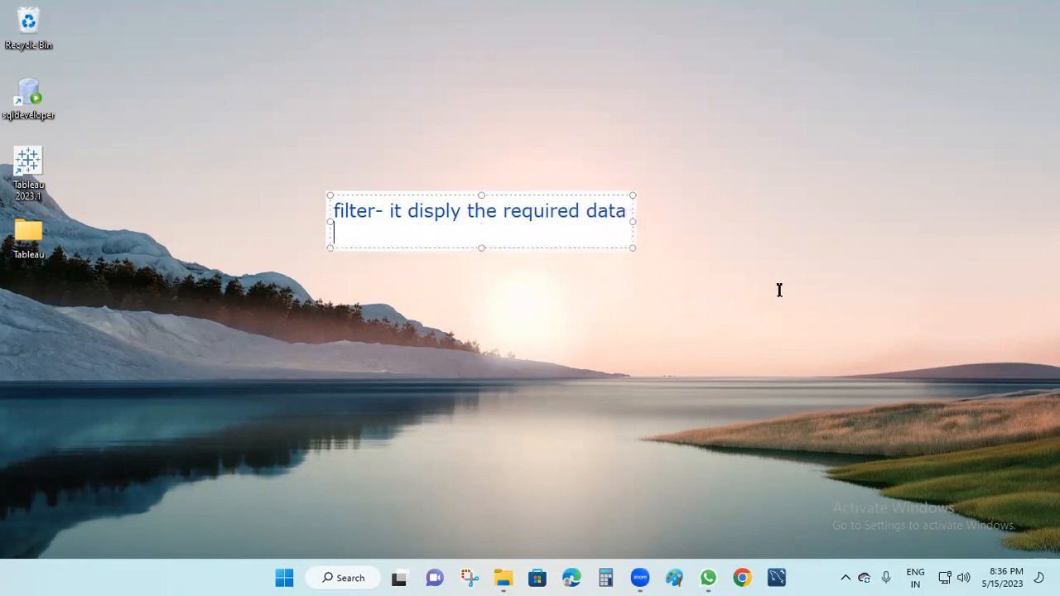
List '3 types' with lines for worksheet, data source and multiple-data-source level filters.
{"action": "type", "text": "filter -types "}
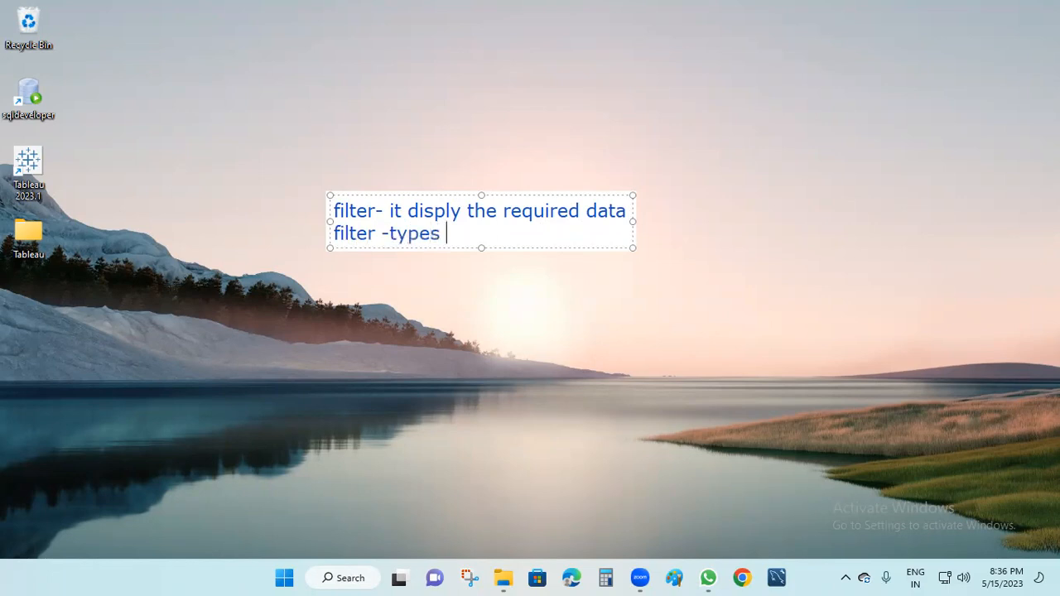
{"action": "type", "text": "- 3 types"}
{"action": "key", "text": "Return"}
{"action": "type", "text": "worksh"}
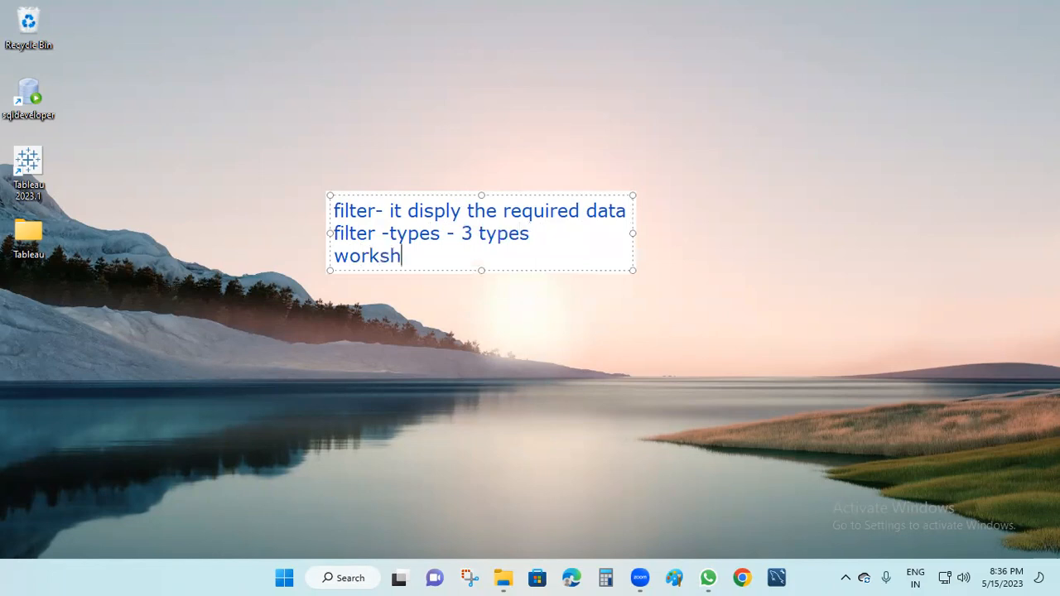
{"action": "type", "text": "eet levl filter"}
{"action": "key", "text": "Return"}
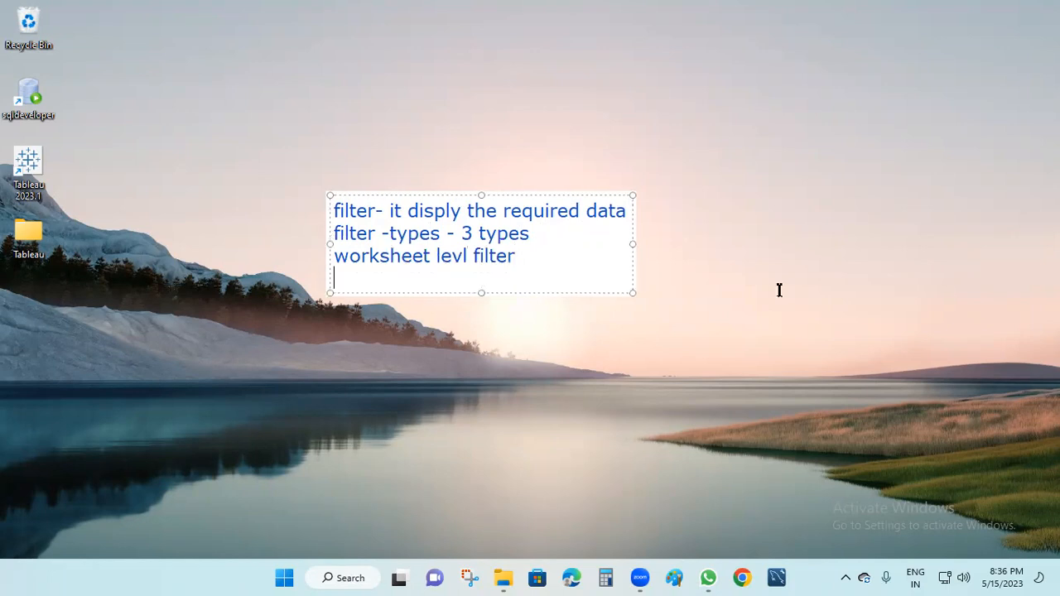
{"action": "type", "text": "data source l"}
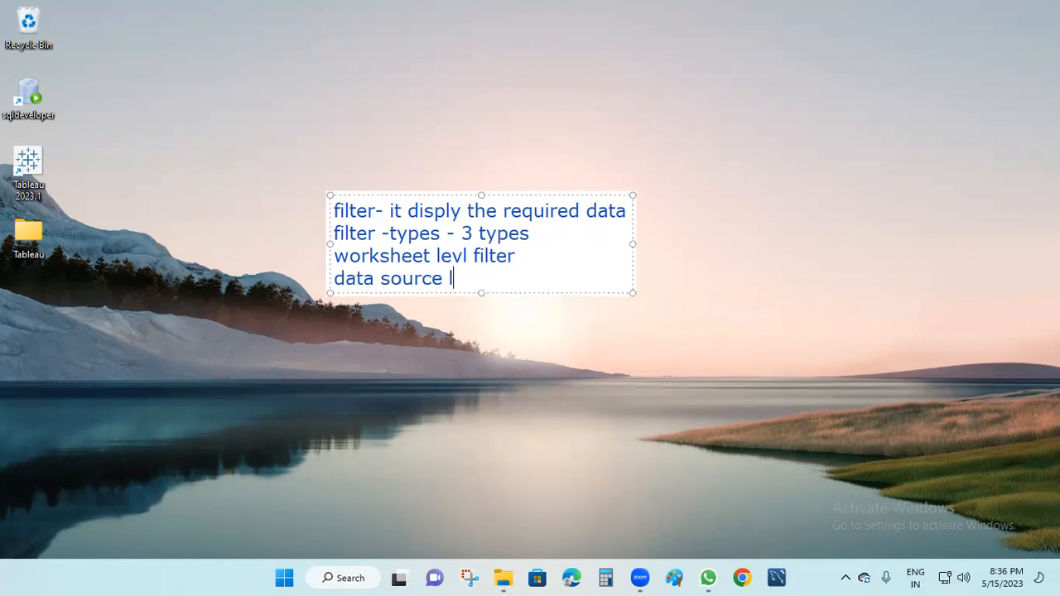
{"action": "type", "text": "evel filre"}
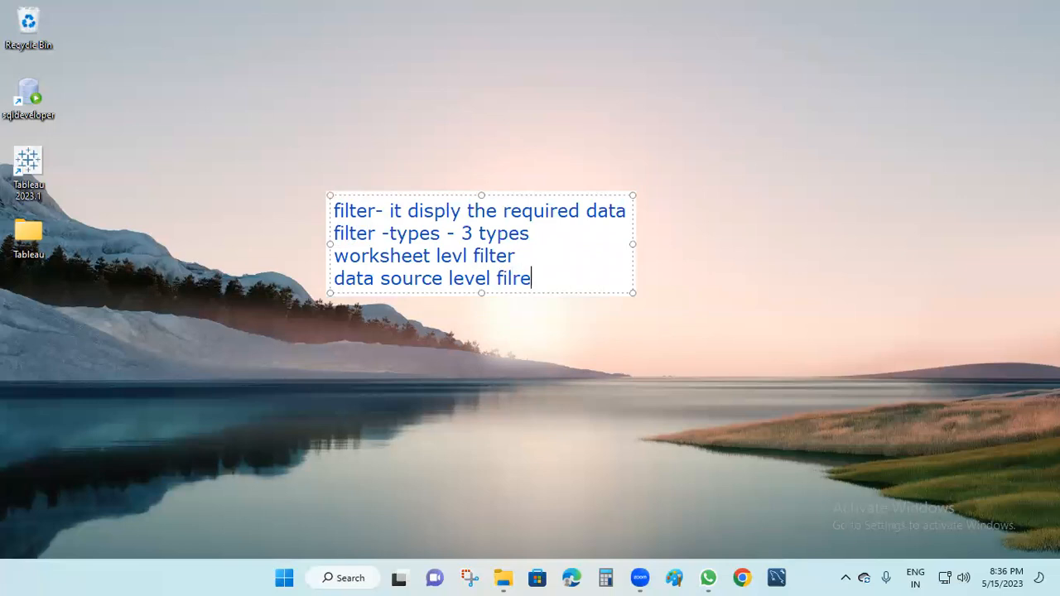
{"action": "key", "text": "BackSpace"}
{"action": "key", "text": "BackSpace"}
{"action": "type", "text": "ters"}
{"action": "key", "text": "Return"}
{"action": "type", "text": "a"}
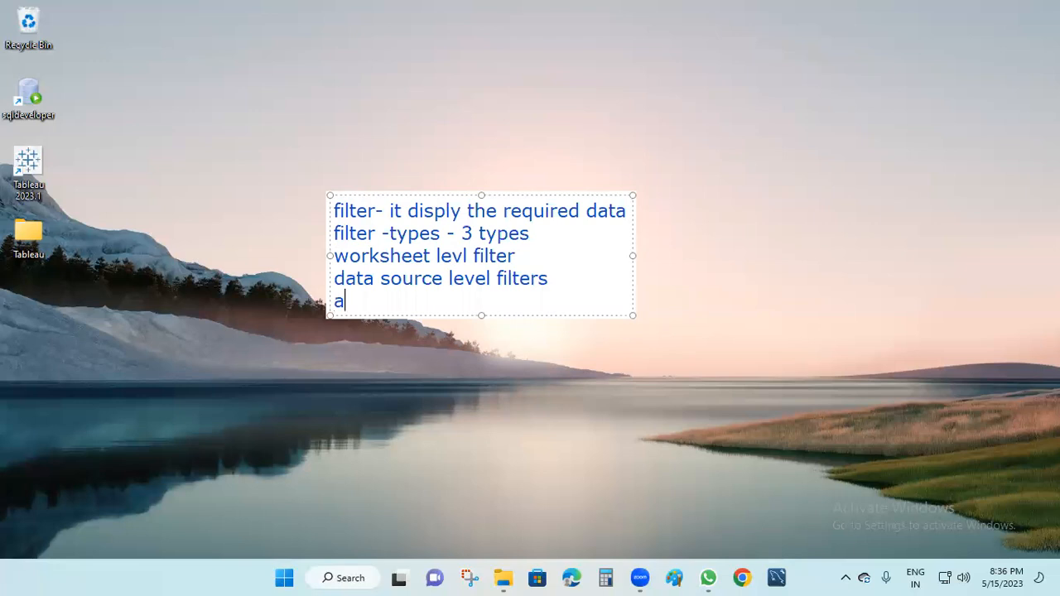
{"action": "type", "text": "ccros multip"}
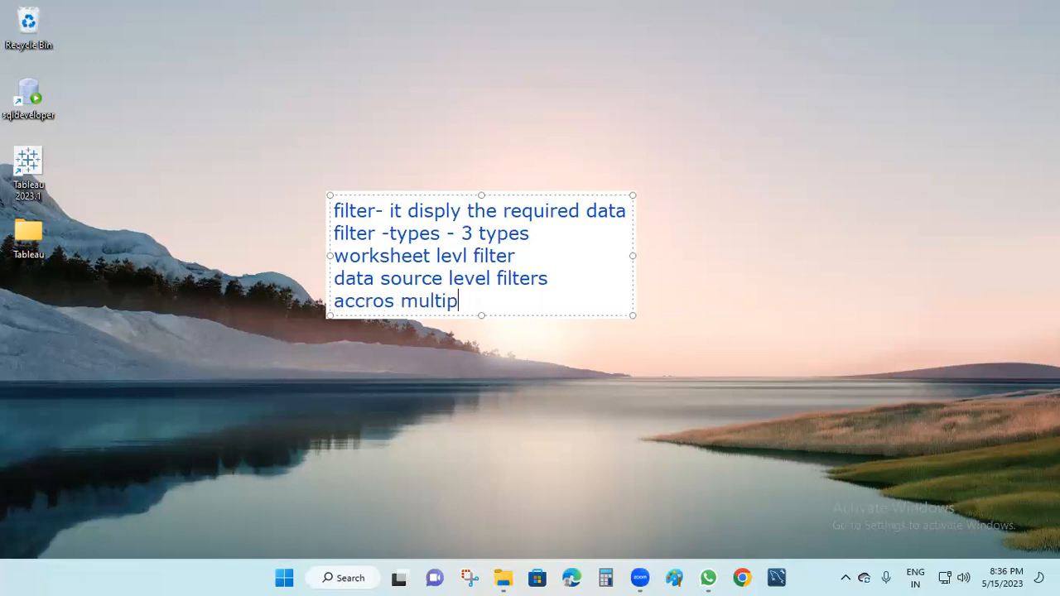
{"action": "type", "text": "le data so"}
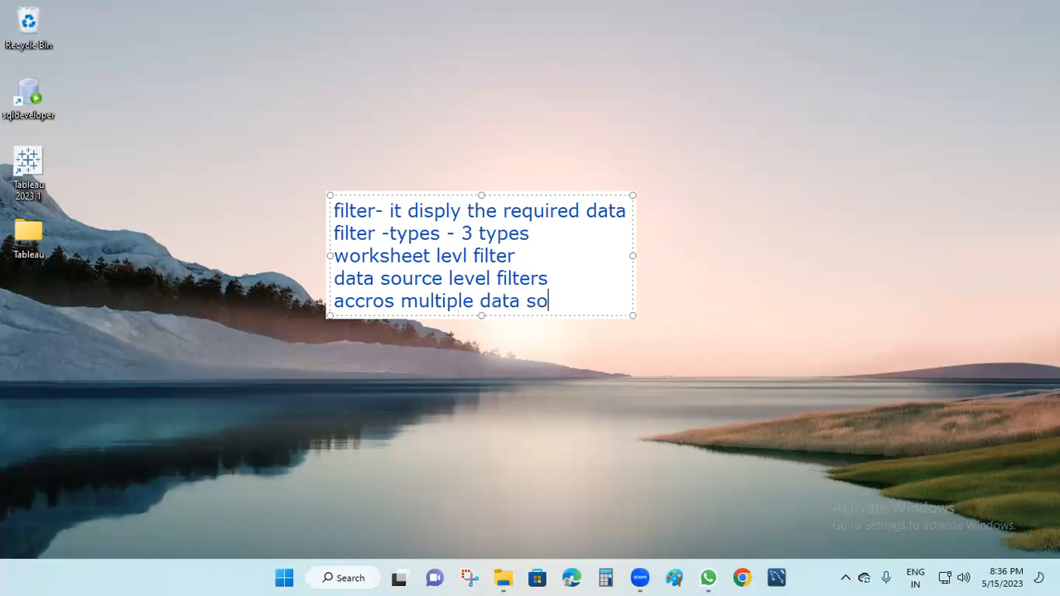
{"action": "type", "text": "urce level"}
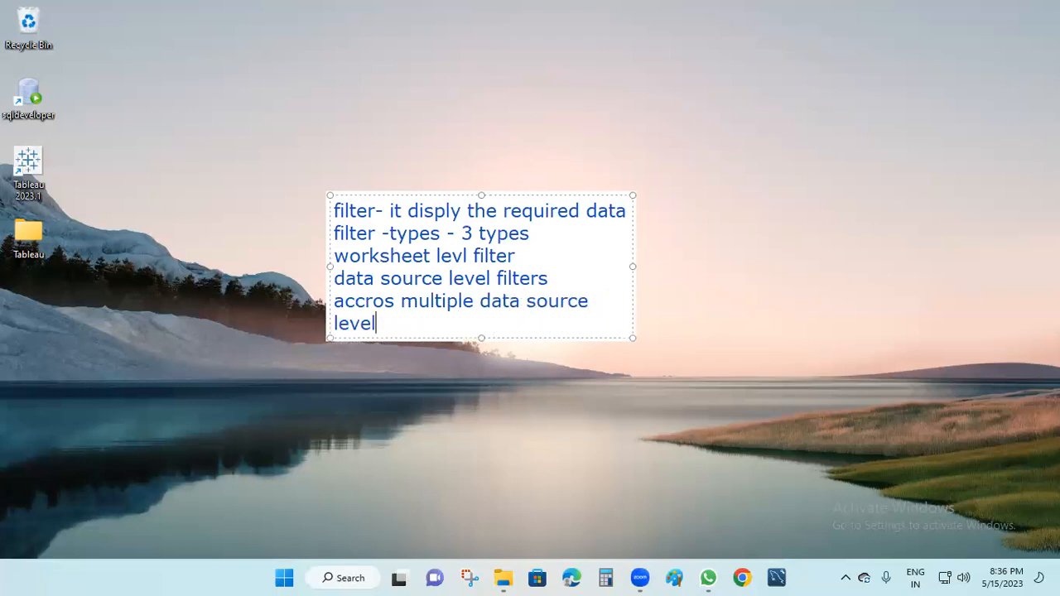
{"action": "type", "text": " filters"}
Add a dash after 'worksheet levl filter' and widen the note.
{"action": "left_click", "coordinate": [523, 263]}
{"action": "type", "text": "-"}
{"action": "left_click_drag", "start_coordinate": [752, 267], "coordinate": [964, 256]}
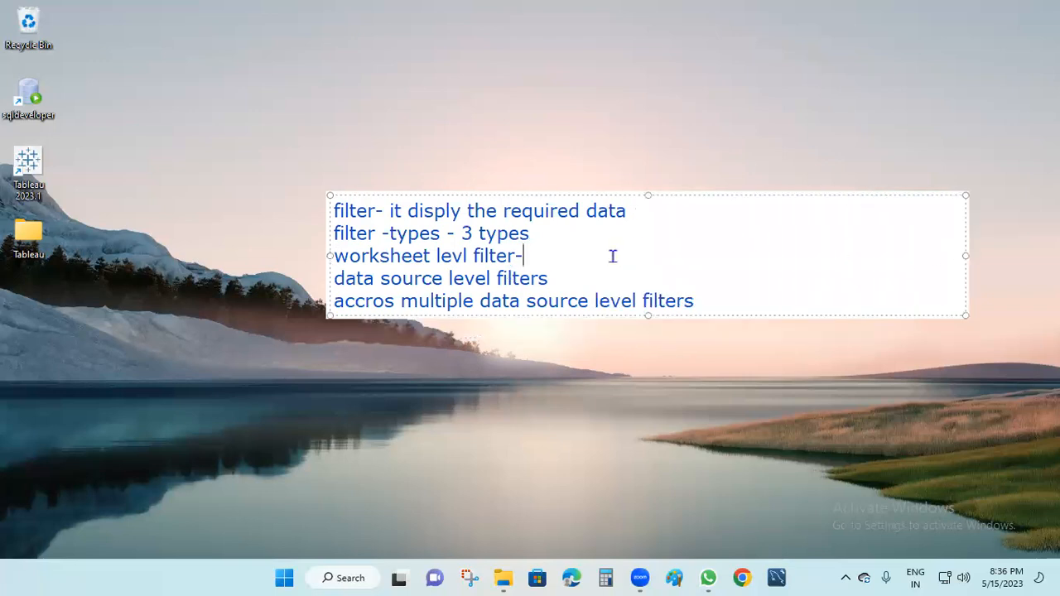
{"action": "type", "text": "h"}
{"action": "key", "text": "BackSpace"}
Insert blank lines between each line of the note.
{"action": "left_click", "coordinate": [649, 211]}
{"action": "key", "text": "Return"}
{"action": "left_click", "coordinate": [553, 251]}
{"action": "key", "text": "Return"}
{"action": "left_click", "coordinate": [538, 296]}
{"action": "key", "text": "Return"}
{"action": "left_click", "coordinate": [632, 350]}
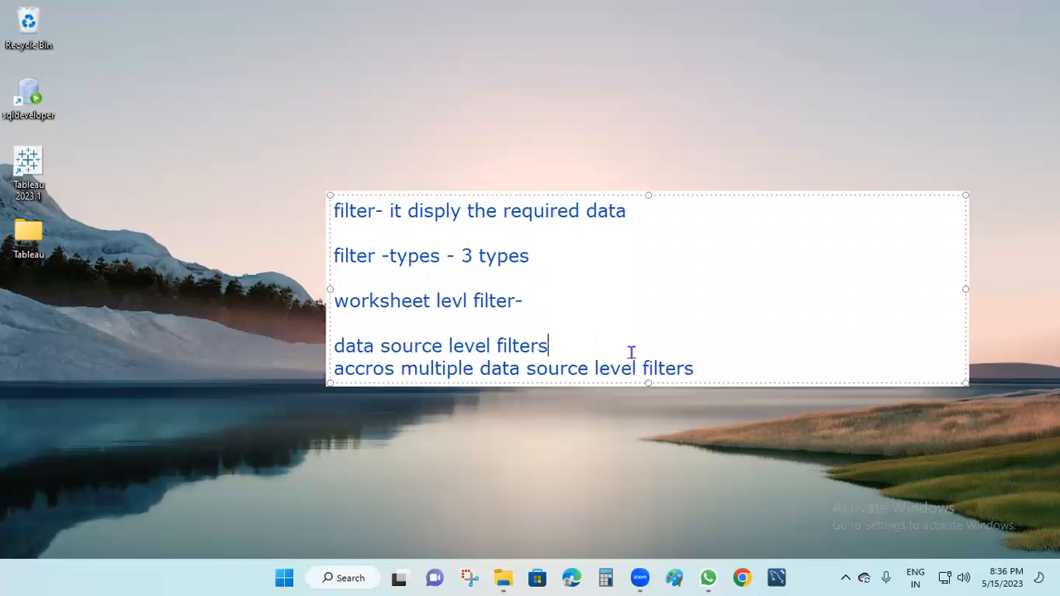
{"action": "key", "text": "Return"}
Append 'Header, dataview, markscards, quick filters' to the worksheet level line.
{"action": "left_click", "coordinate": [714, 384]}
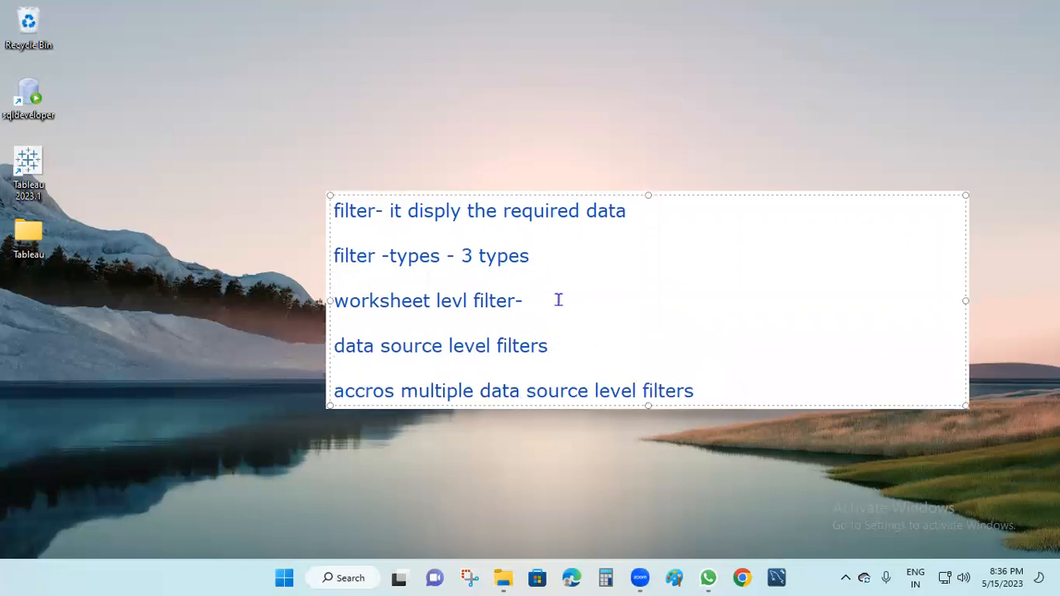
{"action": "type", "text": "Hearder"}
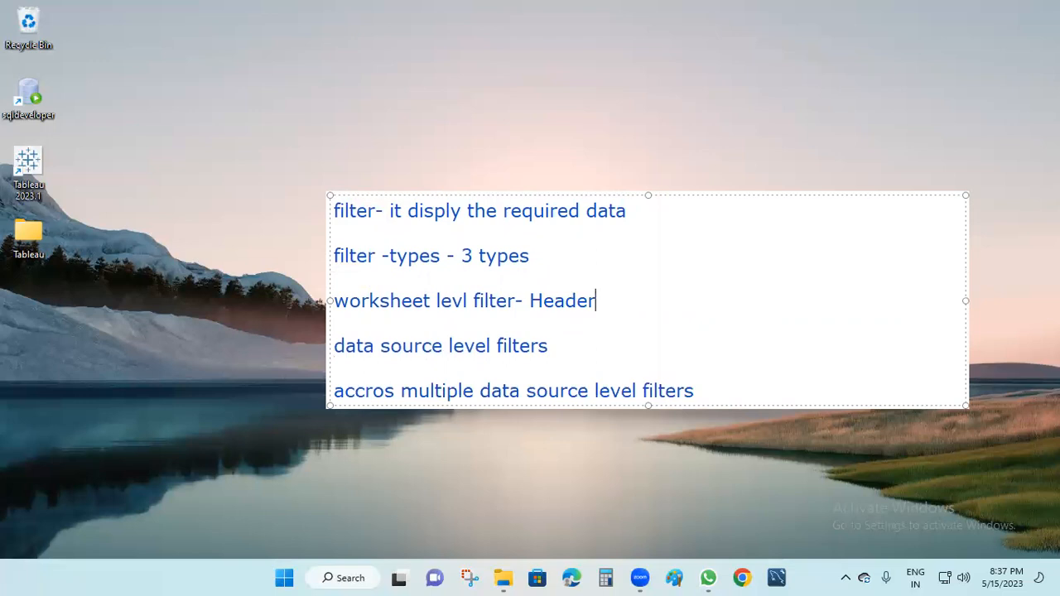
{"action": "type", "text": ",dataview"}
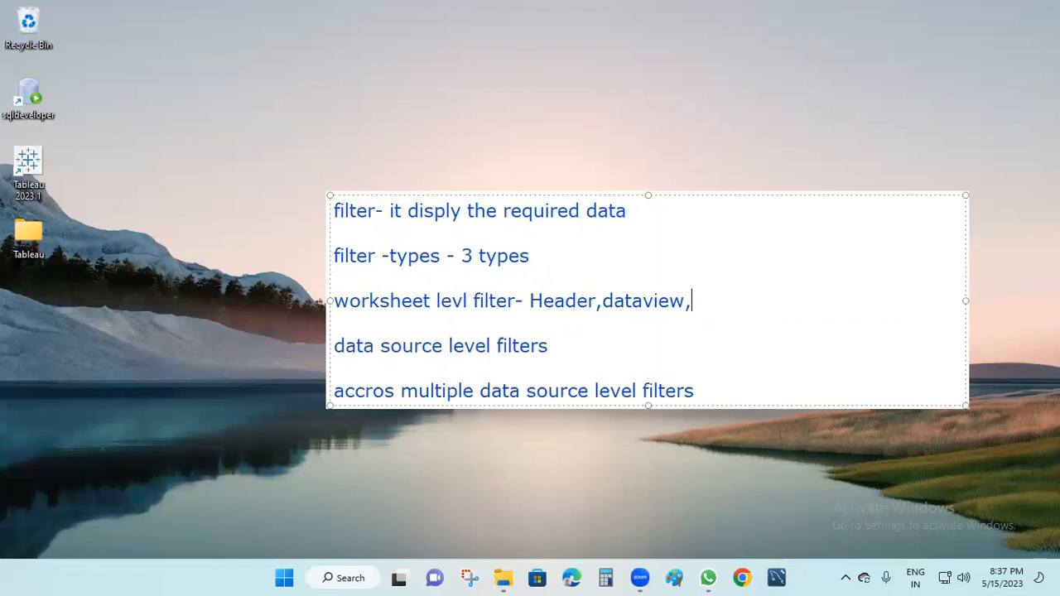
{"action": "type", "text": ",marksca"}
{"action": "type", "text": "red"}
{"action": "key", "text": "BackSpace"}
{"action": "key", "text": "BackSpace"}
{"action": "type", "text": "ds,quei"}
{"action": "key", "text": "BackSpace"}
{"action": "key", "text": "BackSpace"}
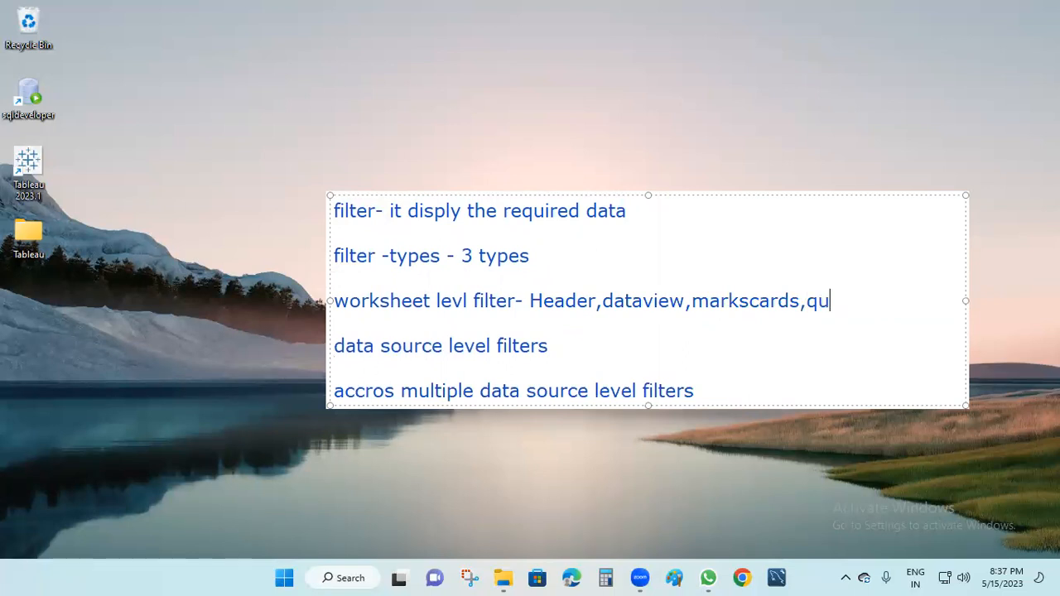
{"action": "type", "text": "ick filters,"}
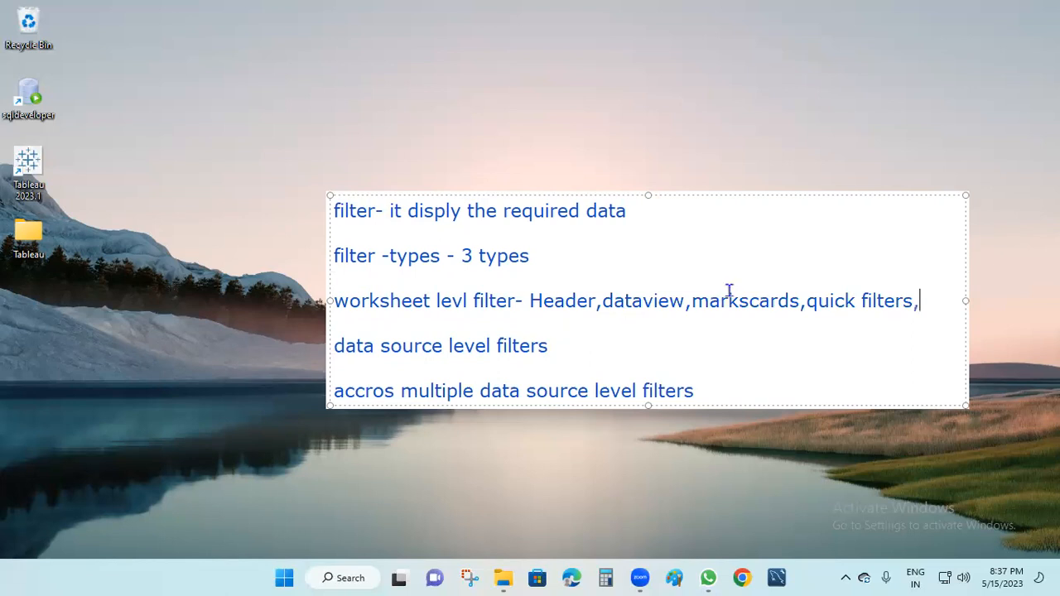
Widen the note and add 'context, cascading, parameter filters' to the list.
{"action": "left_click_drag", "start_coordinate": [968, 300], "coordinate": [1041, 298]}
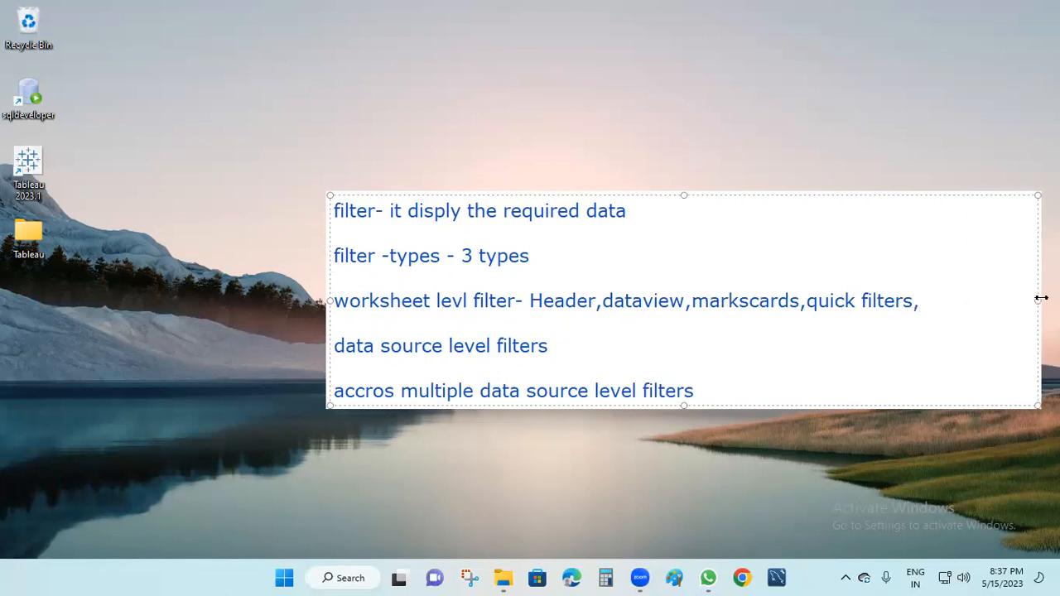
{"action": "type", "text": ",contex"}
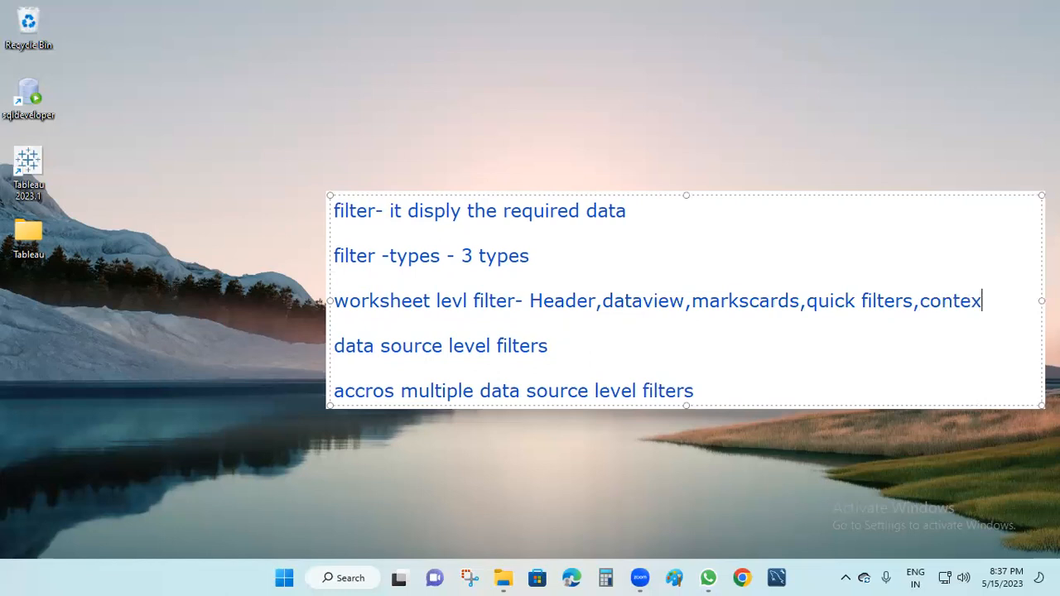
{"action": "type", "text": "t,cascd"}
{"action": "key", "text": "BackSpace"}
{"action": "type", "text": "ading, "}
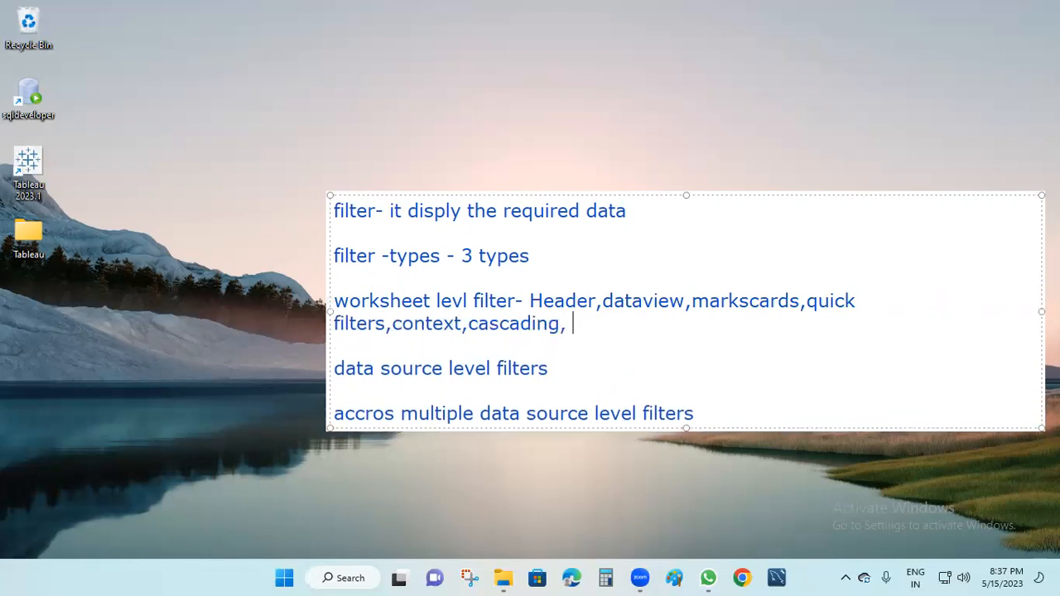
{"action": "type", "text": "parameter "}
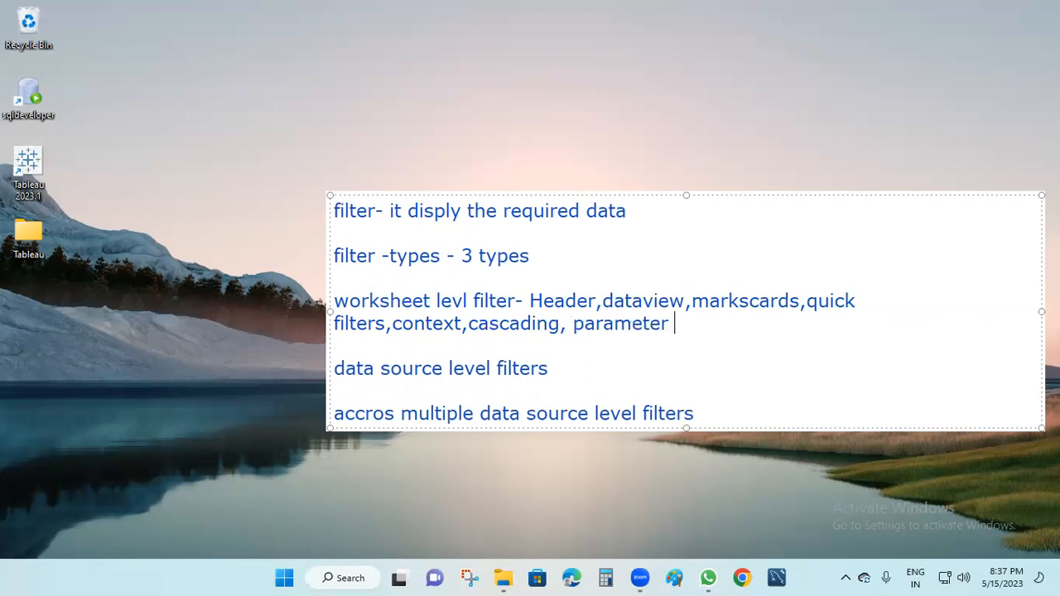
{"action": "type", "text": "filters"}
{"action": "left_click_drag", "start_coordinate": [517, 300], "coordinate": [327, 302]}
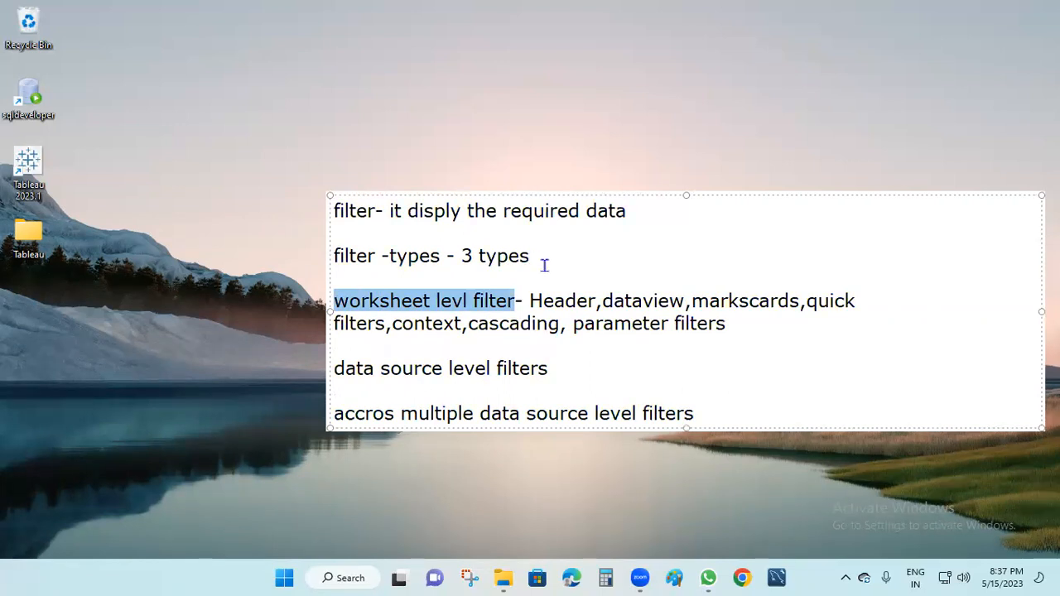
Add ':' after the last line and write 'datasoure A data sorce B' below it.
{"action": "left_click", "coordinate": [579, 259]}
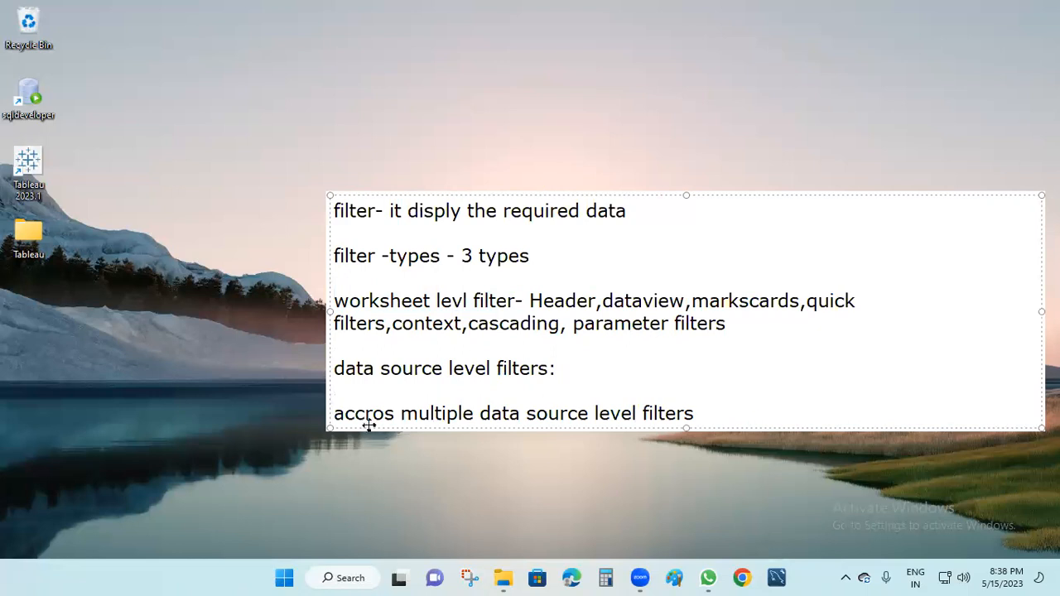
{"action": "left_click", "coordinate": [718, 416]}
{"action": "type", "text": ":"}
{"action": "key", "text": "Return"}
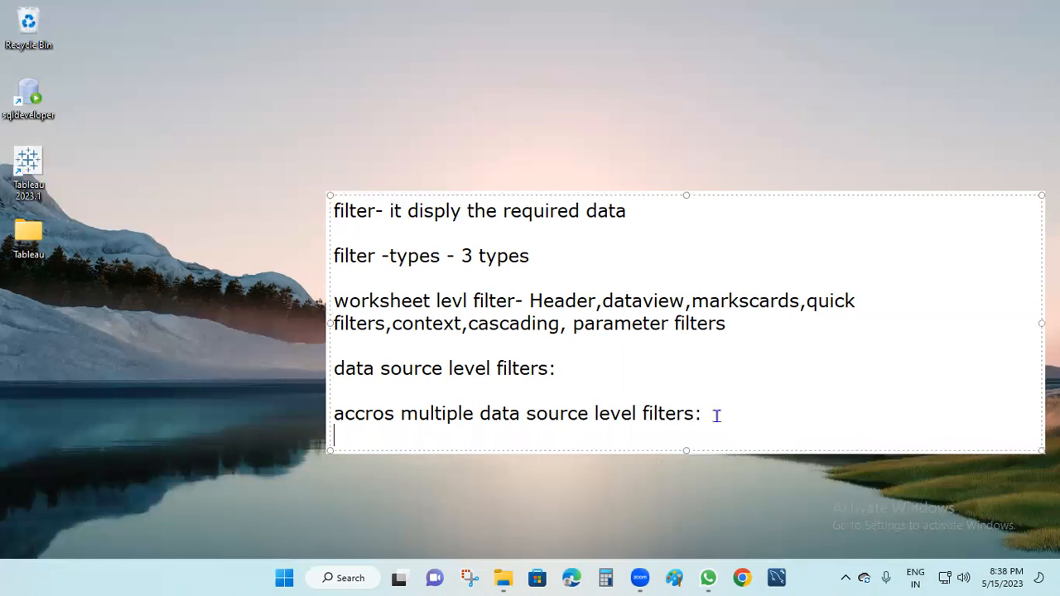
{"action": "key", "text": "Return"}
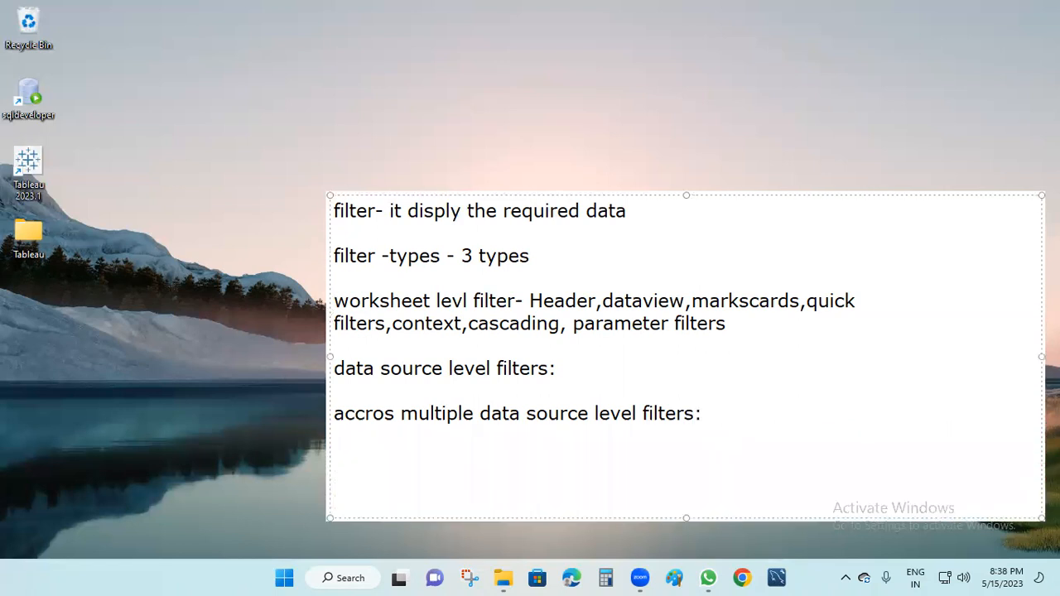
{"action": "type", "text": "datasour"}
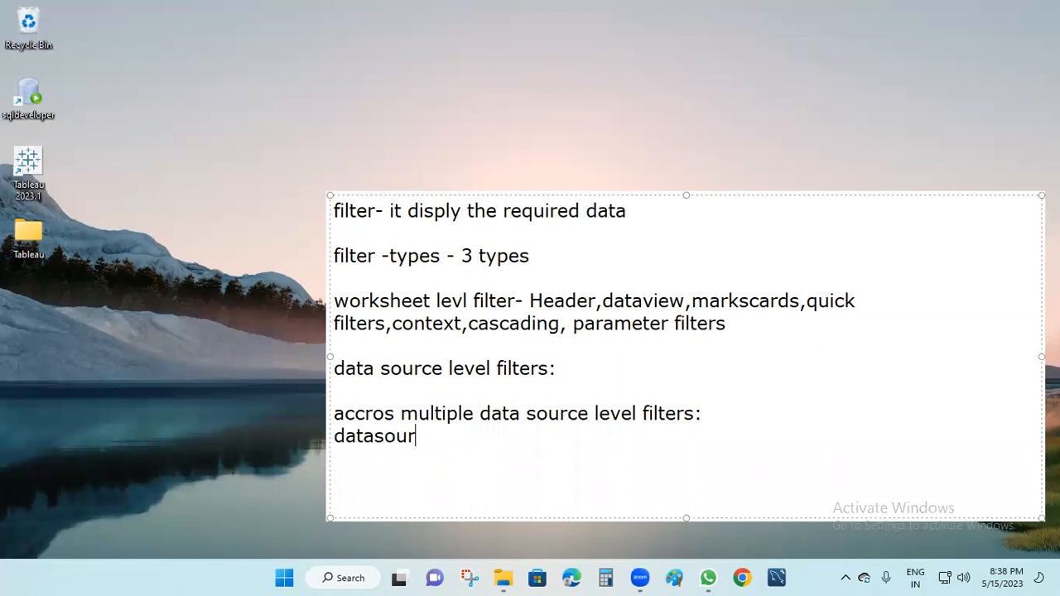
{"action": "type", "text": "e a"}
{"action": "key", "text": "BackSpace"}
{"action": "key", "text": "BackSpace"}
{"action": "key", "text": "BackSpace"}
{"action": "type", "text": "A   data "}
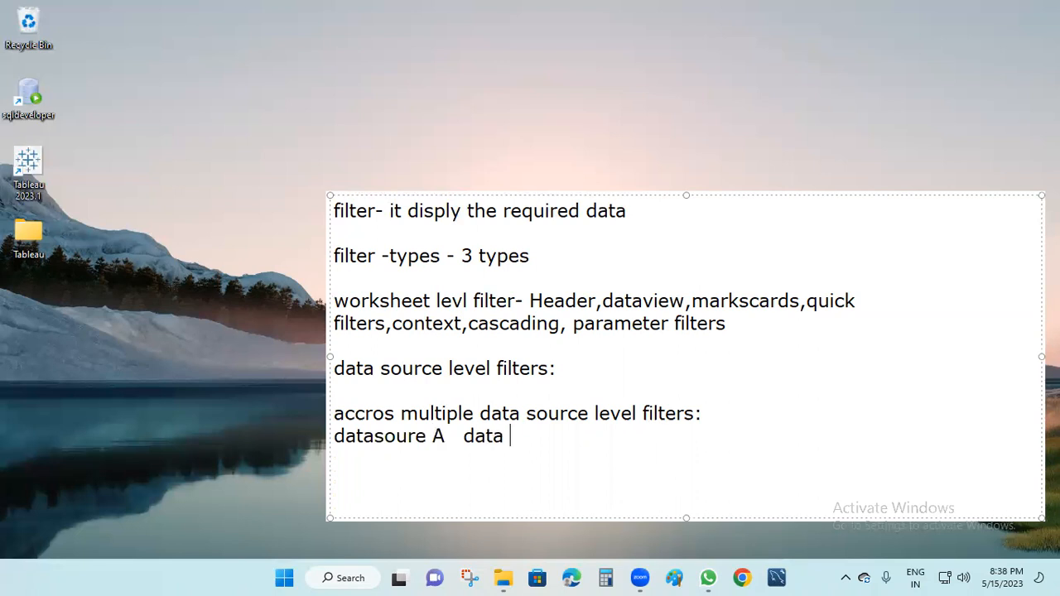
{"action": "type", "text": "sorce  bB"}
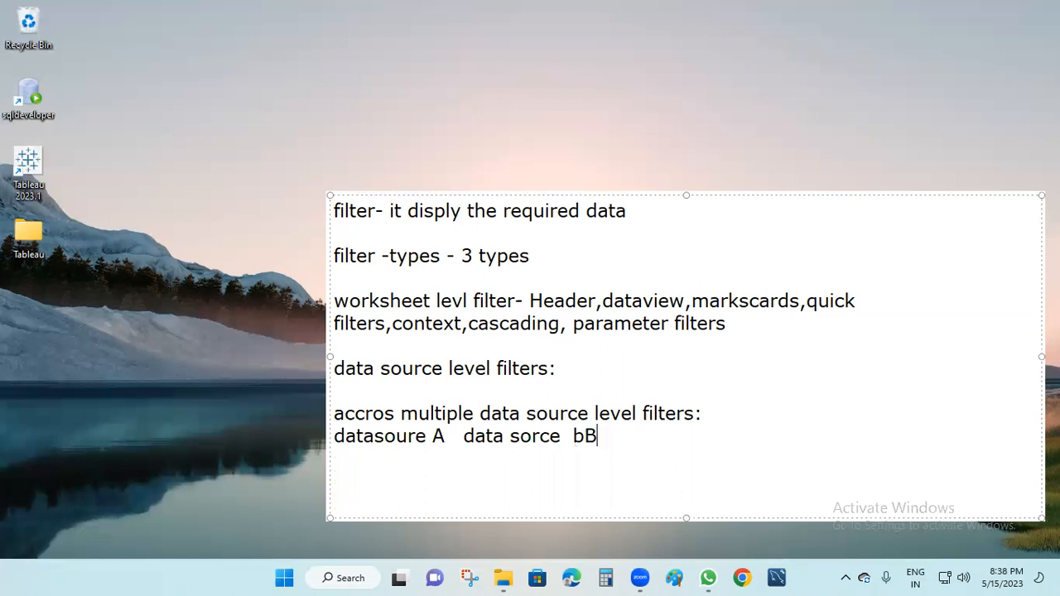
{"action": "key", "text": "BackSpace"}
{"action": "key", "text": "BackSpace"}
{"action": "type", "text": "B"}
{"action": "left_click", "coordinate": [367, 427]}
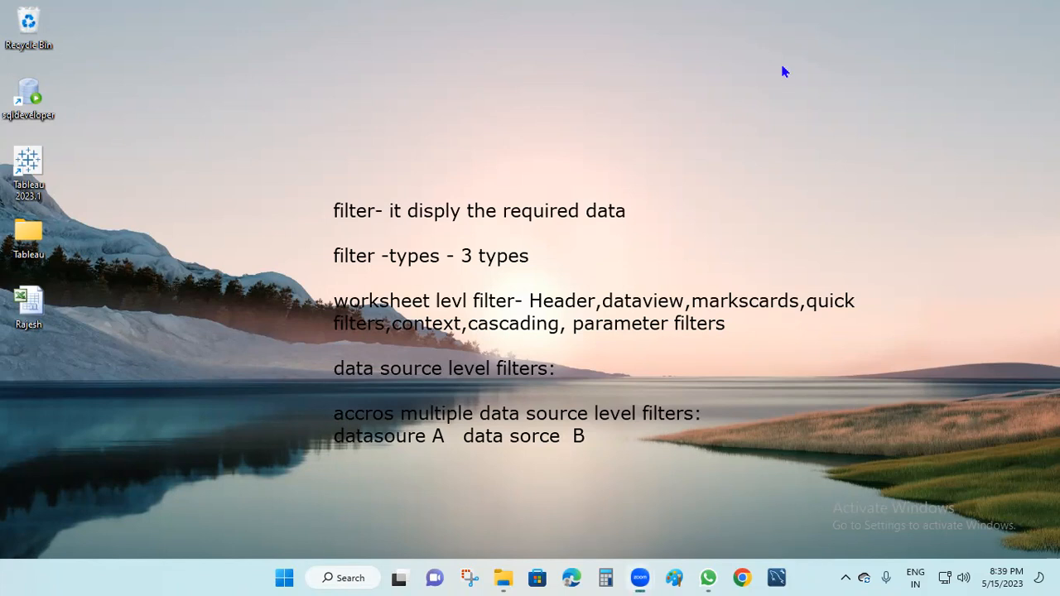
{"action": "left_click", "coordinate": [373, 92]}
Start a new note headed 'cross multiple data source level filters'.
{"action": "left_click", "coordinate": [374, 152]}
{"action": "type", "text": "acrros"}
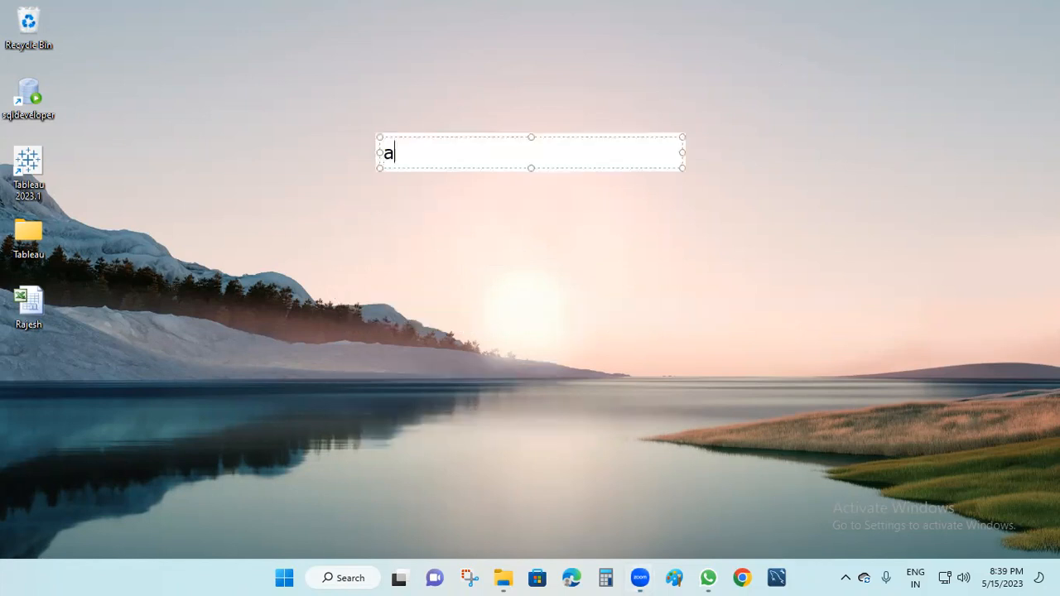
{"action": "key", "text": "BackSpace"}
{"action": "key", "text": "BackSpace"}
{"action": "key", "text": "BackSpace"}
{"action": "key", "text": "BackSpace"}
{"action": "key", "text": "BackSpace"}
{"action": "type", "text": "cross "}
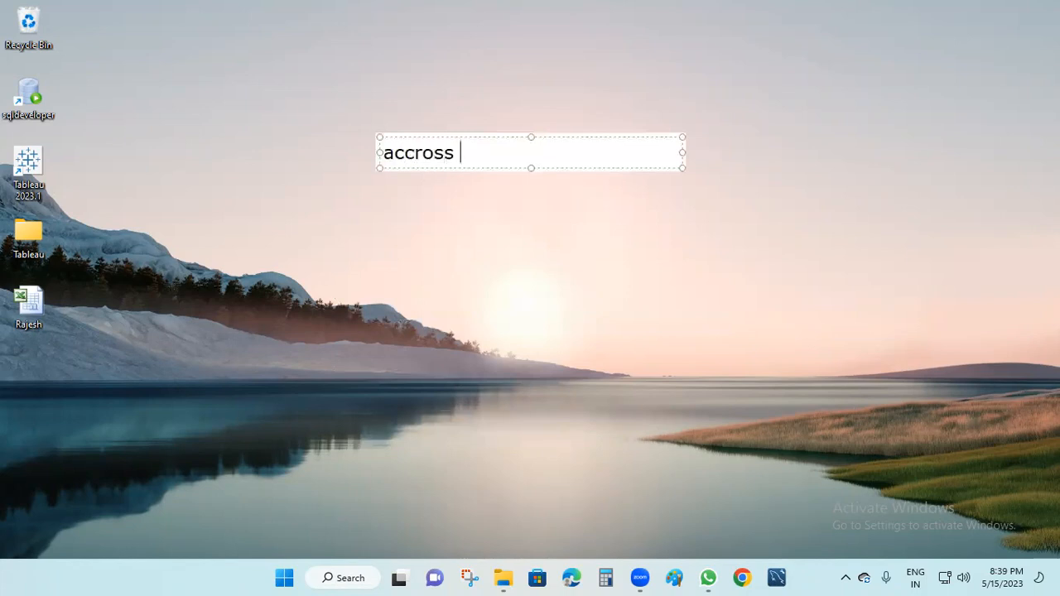
{"action": "type", "text": "multiple data source"}
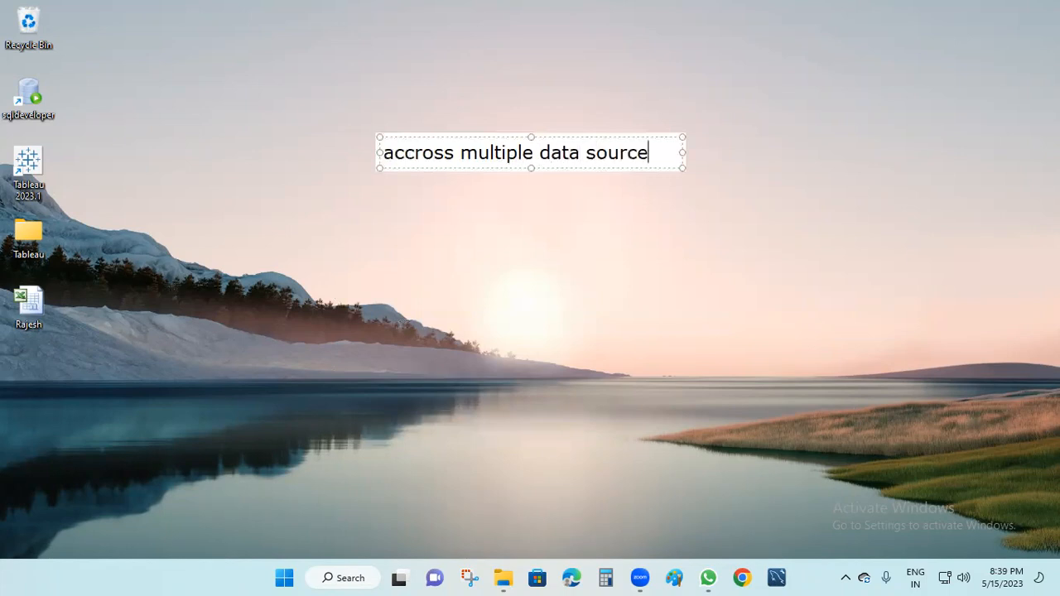
{"action": "type", "text": " level f"}
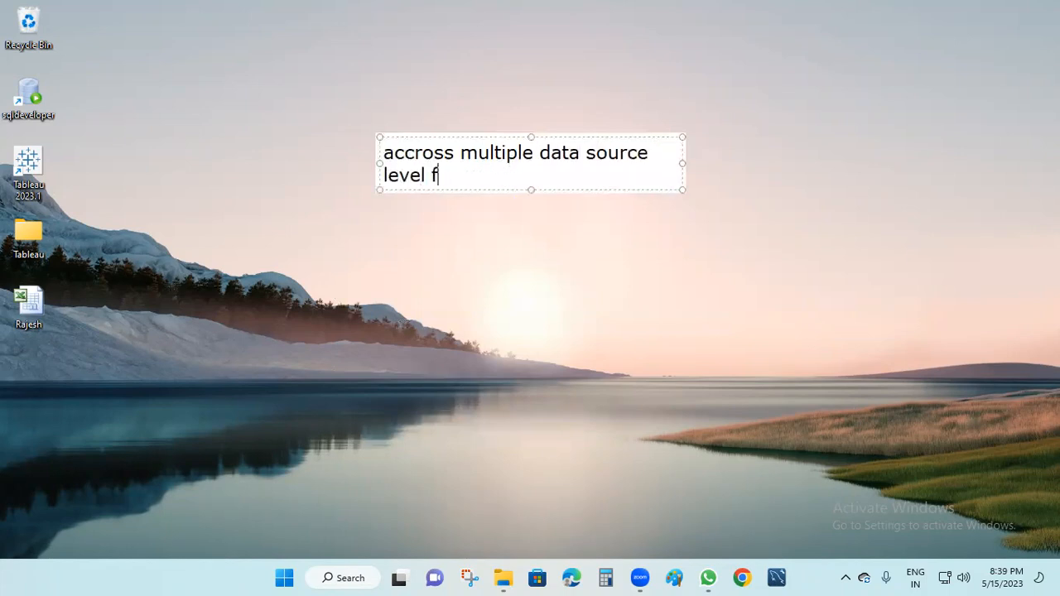
{"action": "type", "text": "ilters"}
{"action": "key", "text": "Return"}
{"action": "key", "text": "Return"}
{"action": "key", "text": "Return"}
{"action": "key", "text": "Return"}
{"action": "key", "text": "Return"}
{"action": "key", "text": "Return"}
{"action": "key", "text": "Return"}
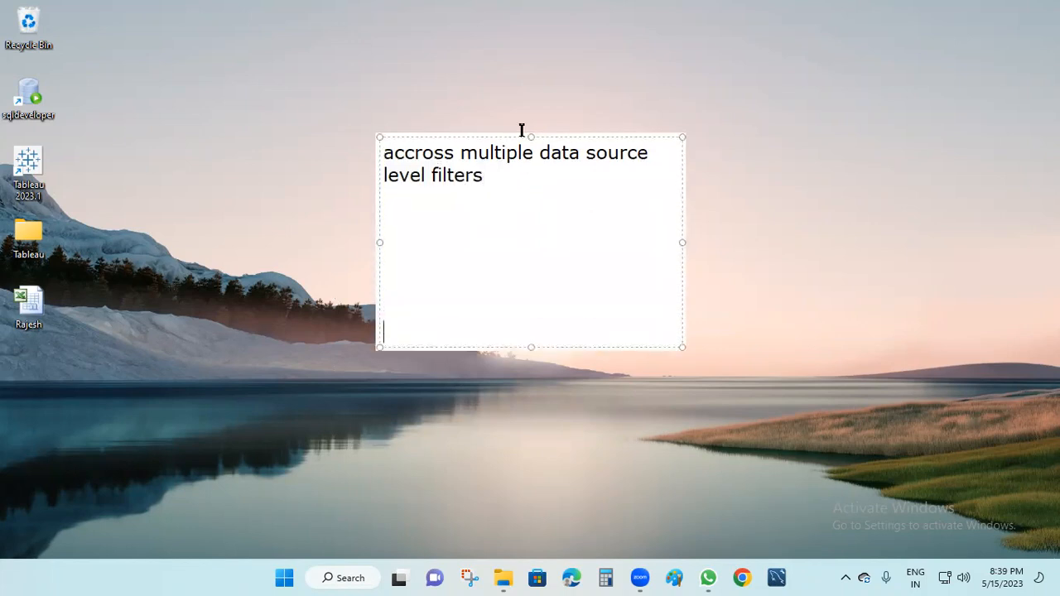
Add column headings 'DS A' and 'DS B' under the heading.
{"action": "left_click", "coordinate": [428, 225]}
{"action": "type", "text": "ds"}
{"action": "key", "text": "BackSpace"}
{"action": "key", "text": "BackSpace"}
{"action": "key", "text": "BackSpace"}
{"action": "type", "text": "DS A           DS B"}
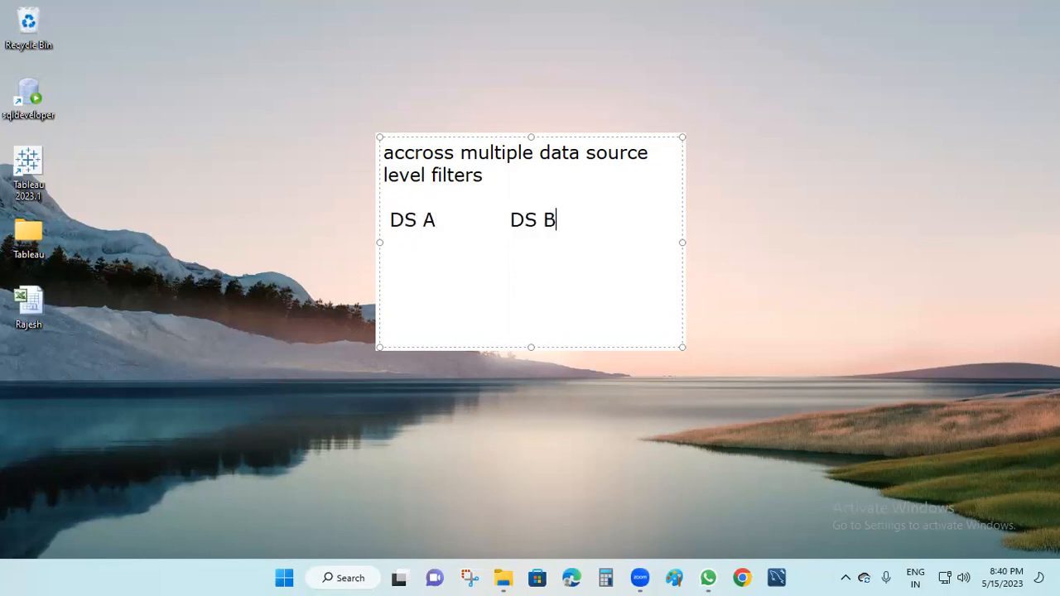
{"action": "left_click_drag", "start_coordinate": [433, 223], "coordinate": [386, 221]}
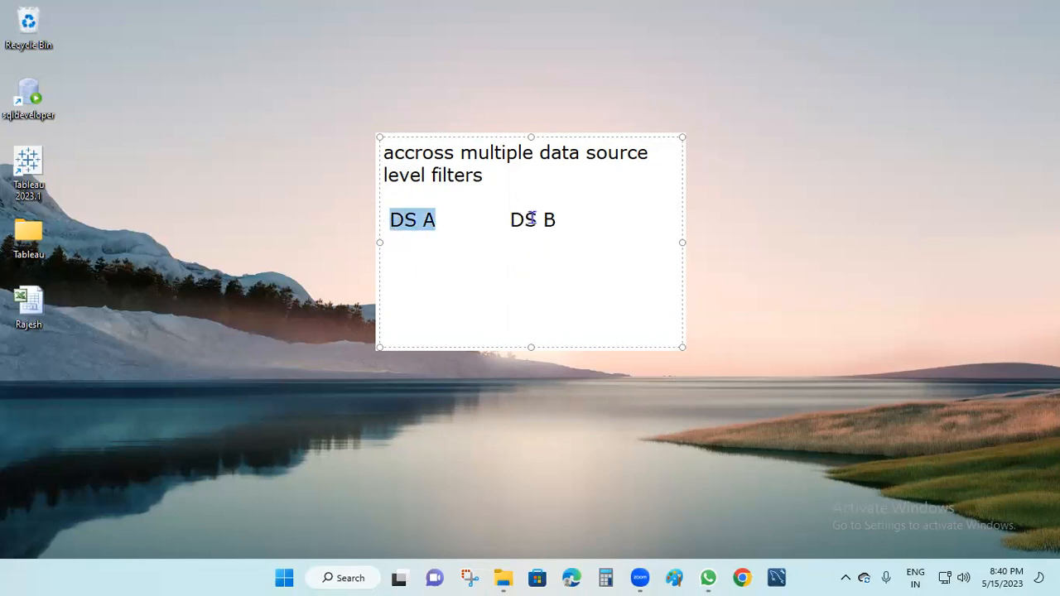
{"action": "left_click_drag", "start_coordinate": [559, 223], "coordinate": [508, 222]}
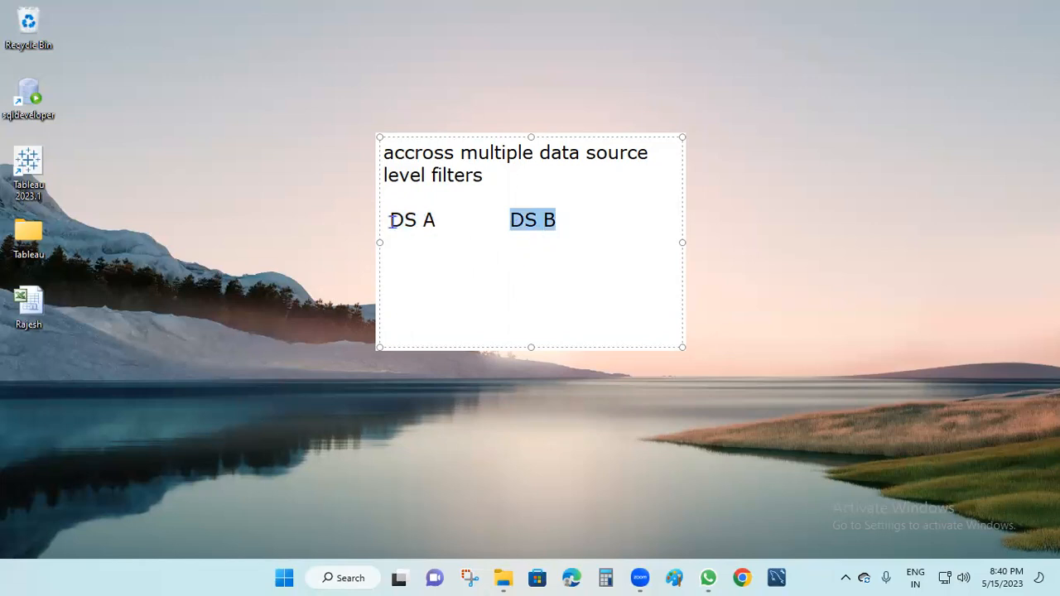
Add REGIONS vs REIOGN and YEAR vs YEAR rows to the comparison.
{"action": "left_click", "coordinate": [416, 254]}
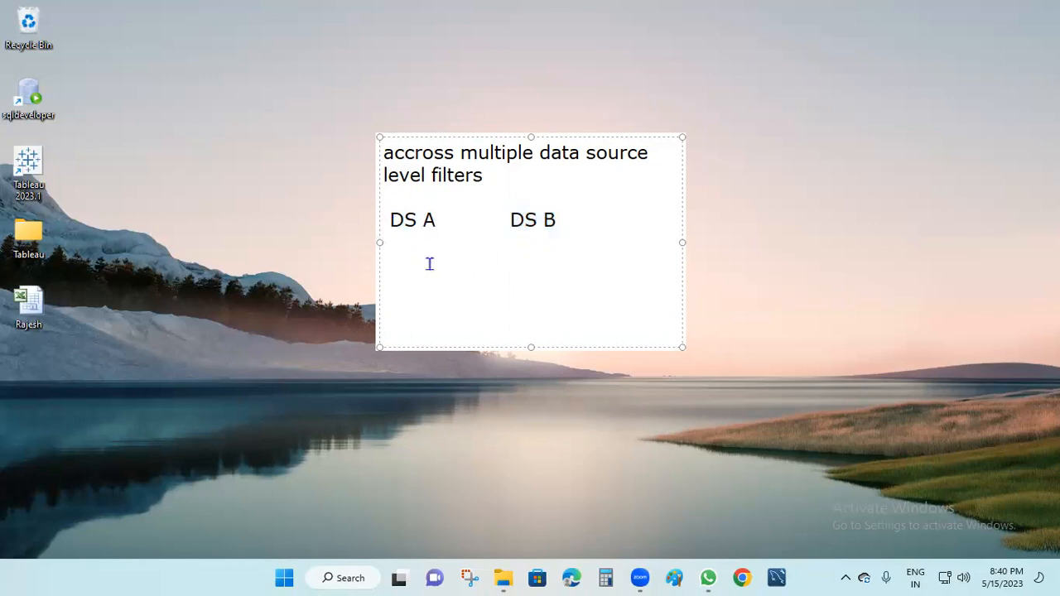
{"action": "type", "text": "REGIONS"}
{"action": "key", "text": "Return"}
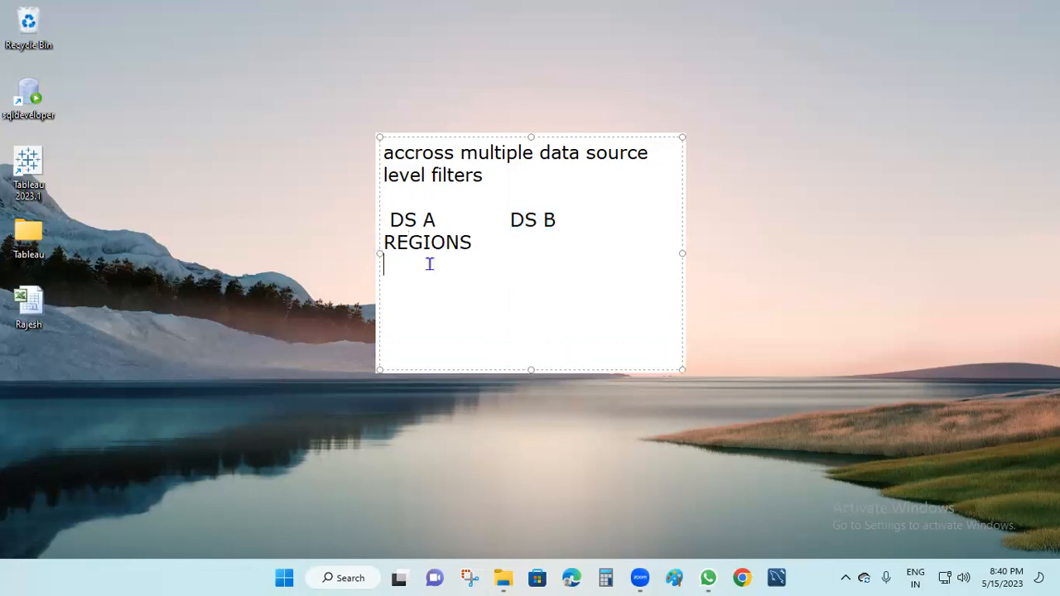
{"action": "type", "text": "YEAR"}
{"action": "left_click", "coordinate": [527, 243]}
{"action": "type", "text": "REIOGN"}
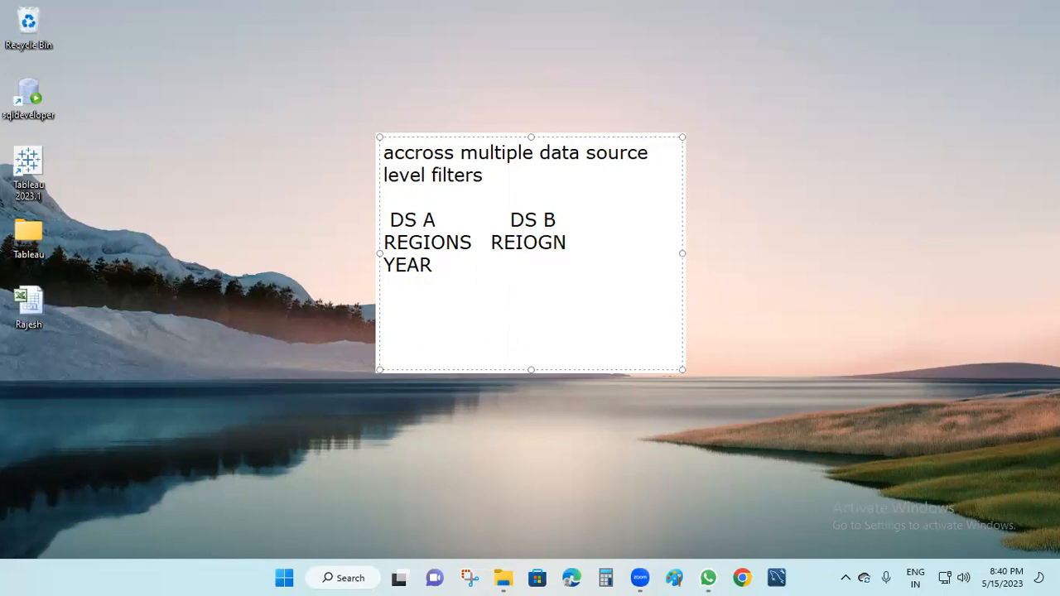
{"action": "left_click", "coordinate": [433, 265]}
{"action": "type", "text": "YEAR"}
Add category vs customer and customer id vs id rows, then clear the note.
{"action": "left_click", "coordinate": [446, 272]}
{"action": "left_click", "coordinate": [551, 267]}
{"action": "key", "text": "Return"}
{"action": "type", "text": "CATE"}
{"action": "key", "text": "BackSpace"}
{"action": "type", "text": "TE"}
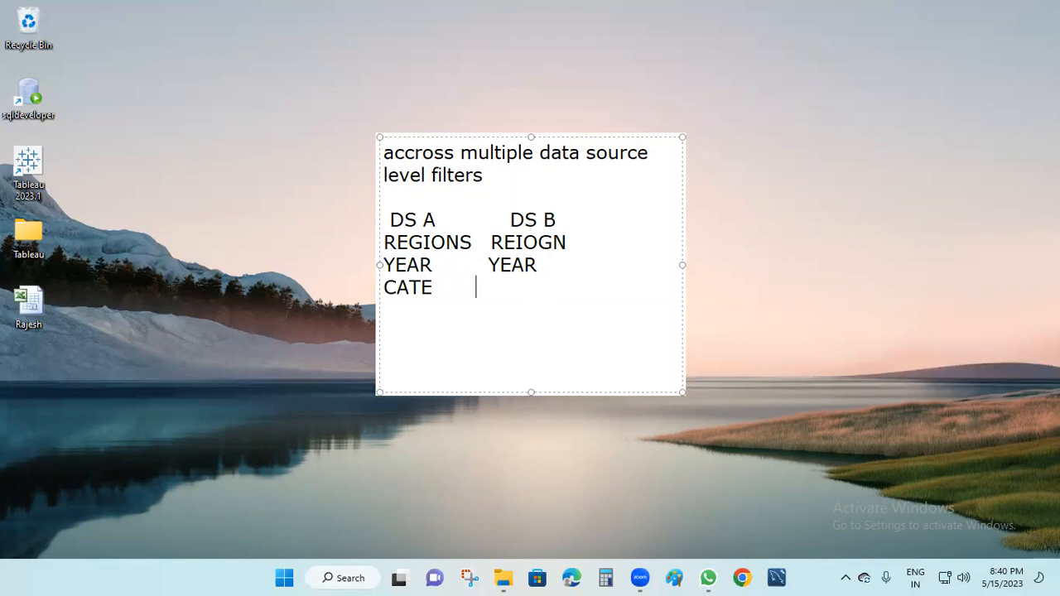
{"action": "type", "text": "        custome"}
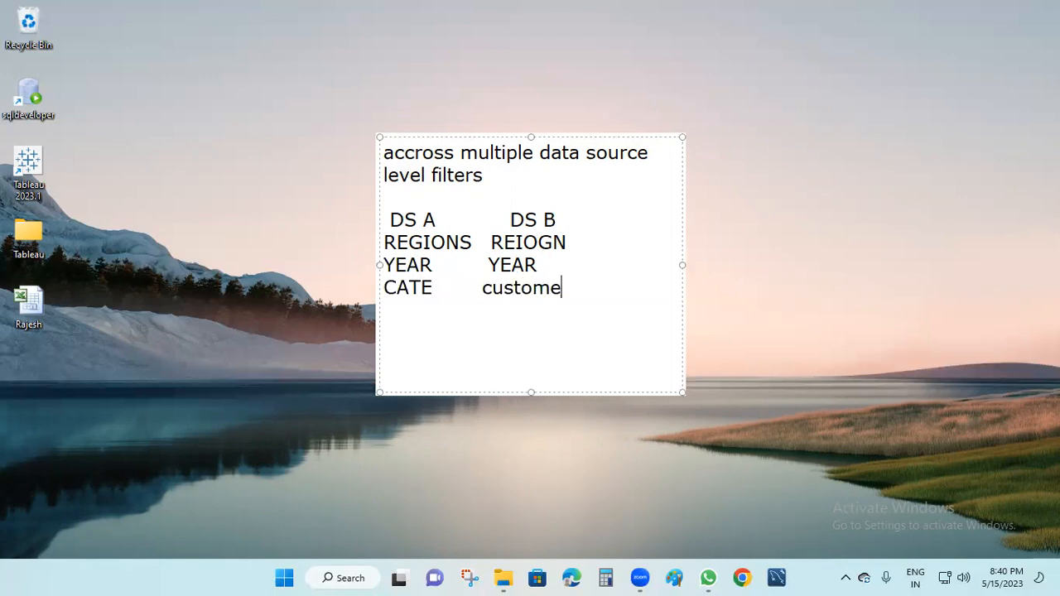
{"action": "key", "text": "Return"}
{"action": "type", "text": "cusot"}
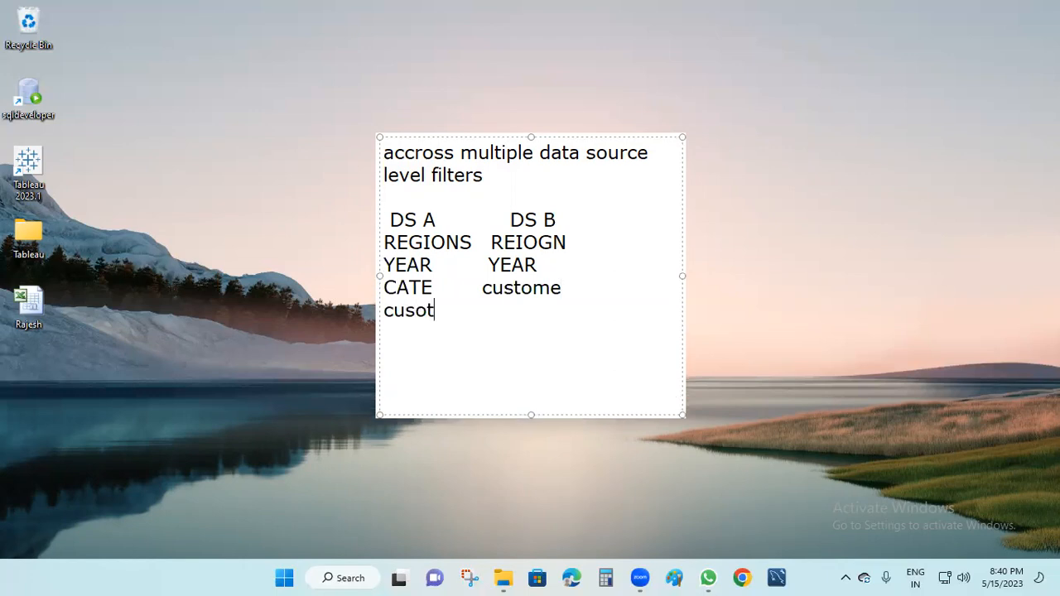
{"action": "key", "text": "BackSpace"}
{"action": "type", "text": "mer id    id"}
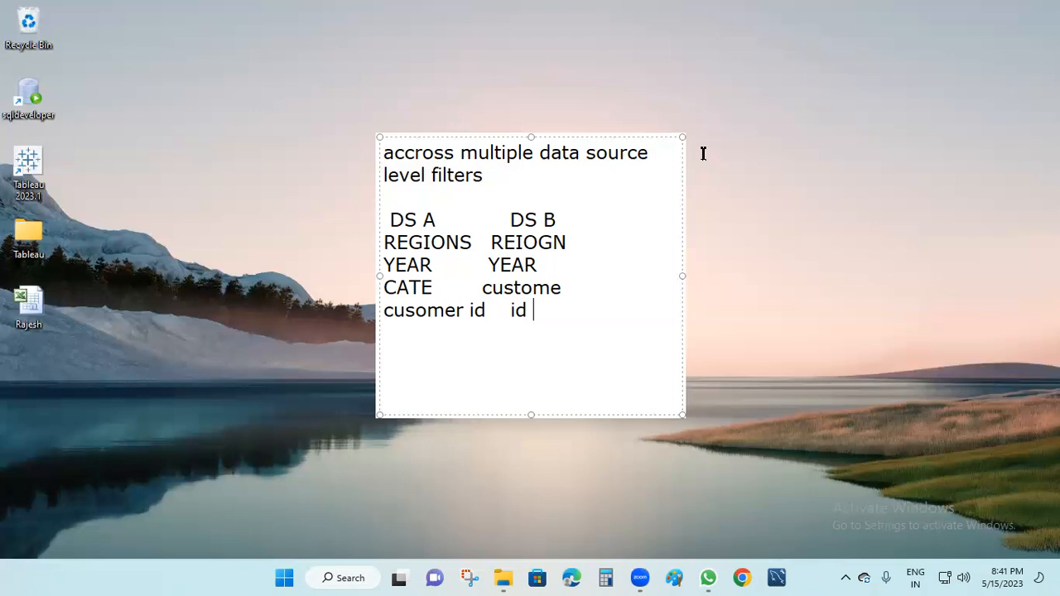
{"action": "left_click", "coordinate": [703, 154]}
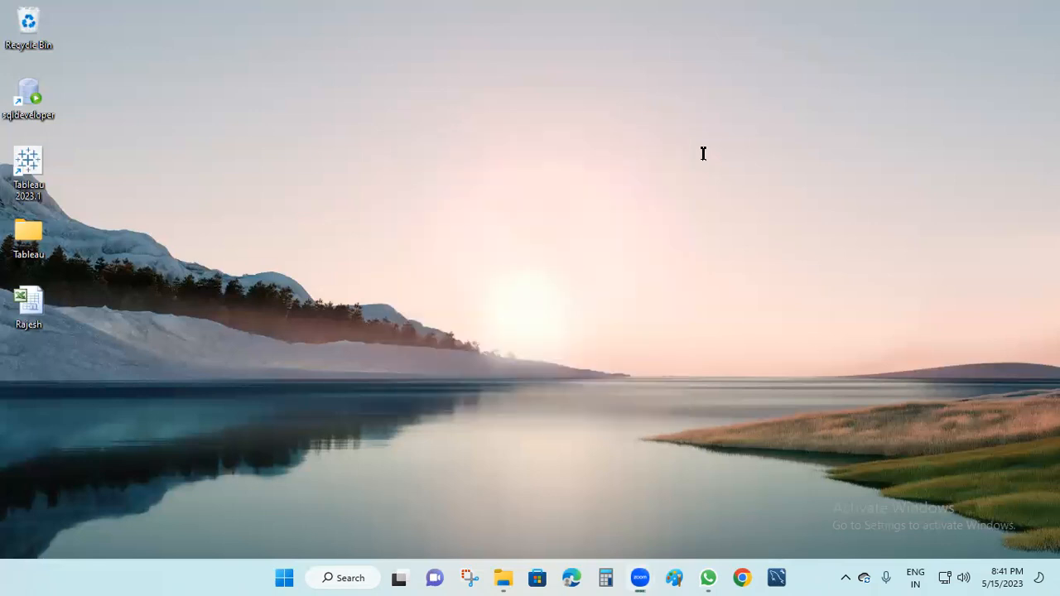
Delete the desktop spreadsheet and select Sample - Superstore in Datasources > 2022.4 > en_US-US.
{"action": "left_click", "coordinate": [29, 318]}
{"action": "key", "text": "Delete"}
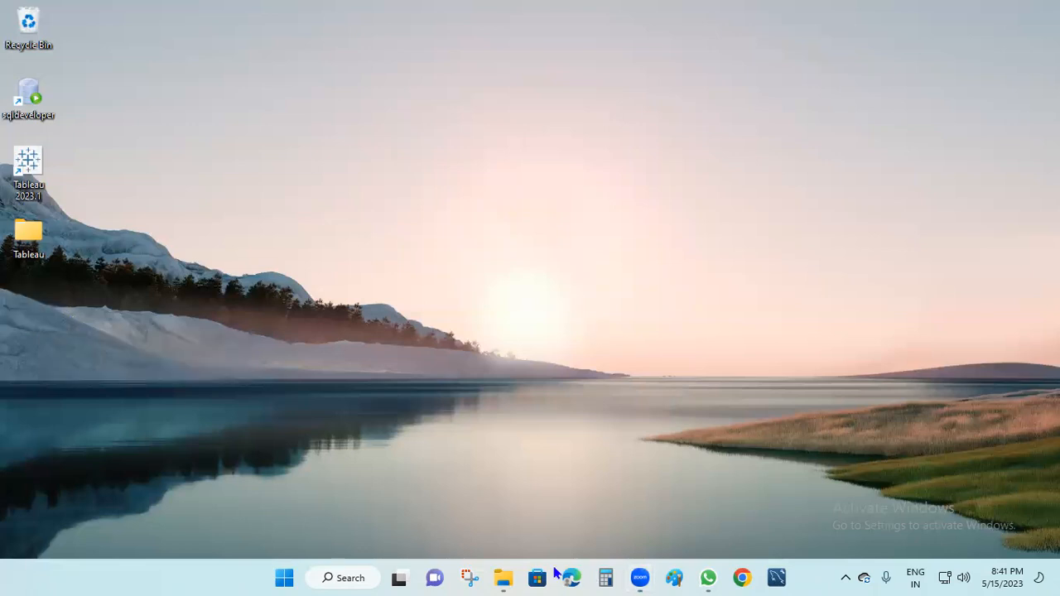
{"action": "left_click", "coordinate": [503, 578]}
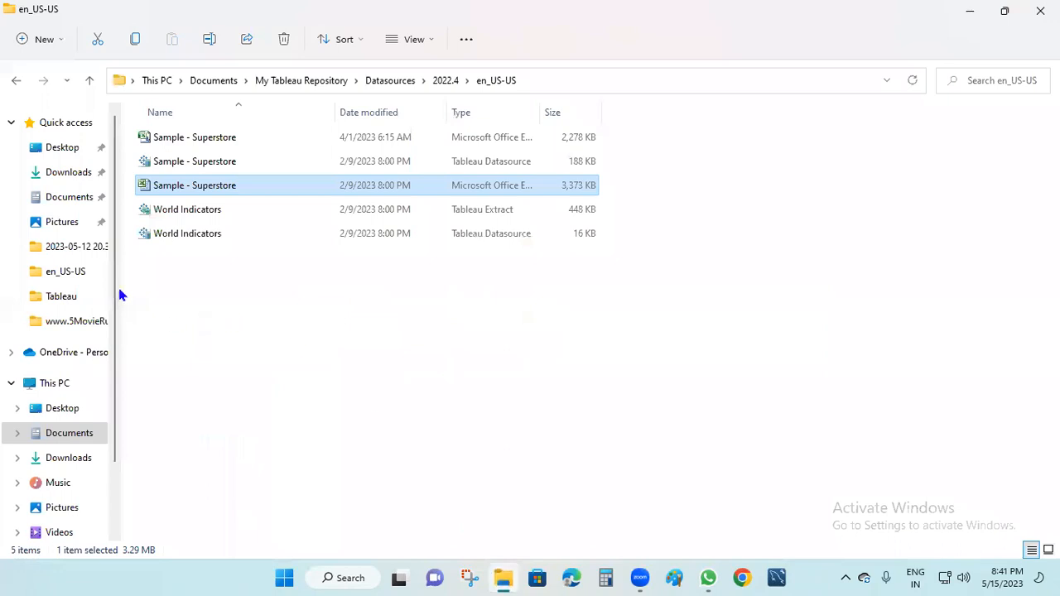
{"action": "left_click", "coordinate": [81, 201]}
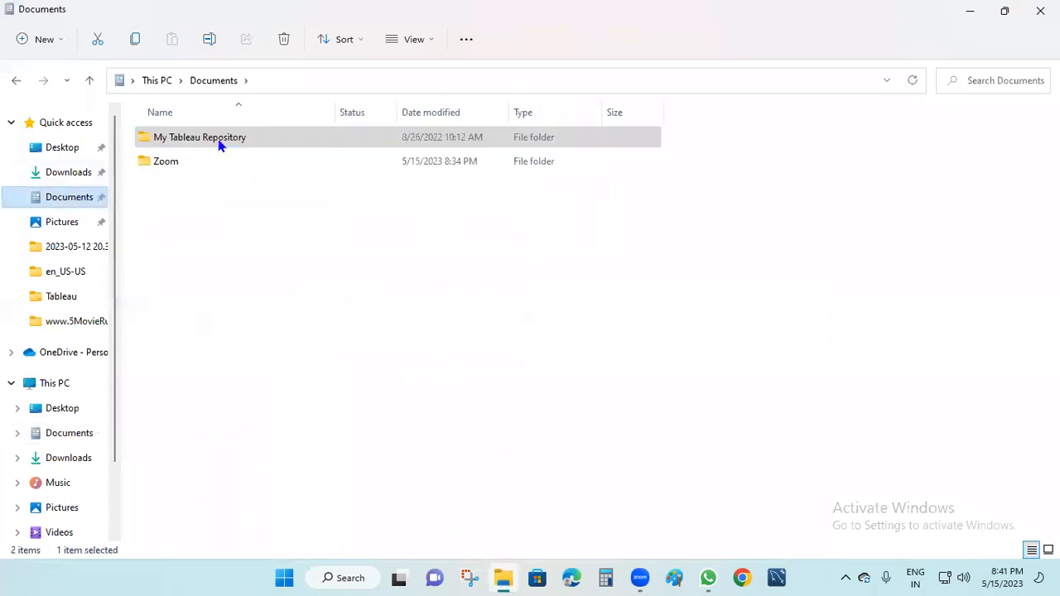
{"action": "double_click", "coordinate": [208, 145]}
{"action": "double_click", "coordinate": [197, 191]}
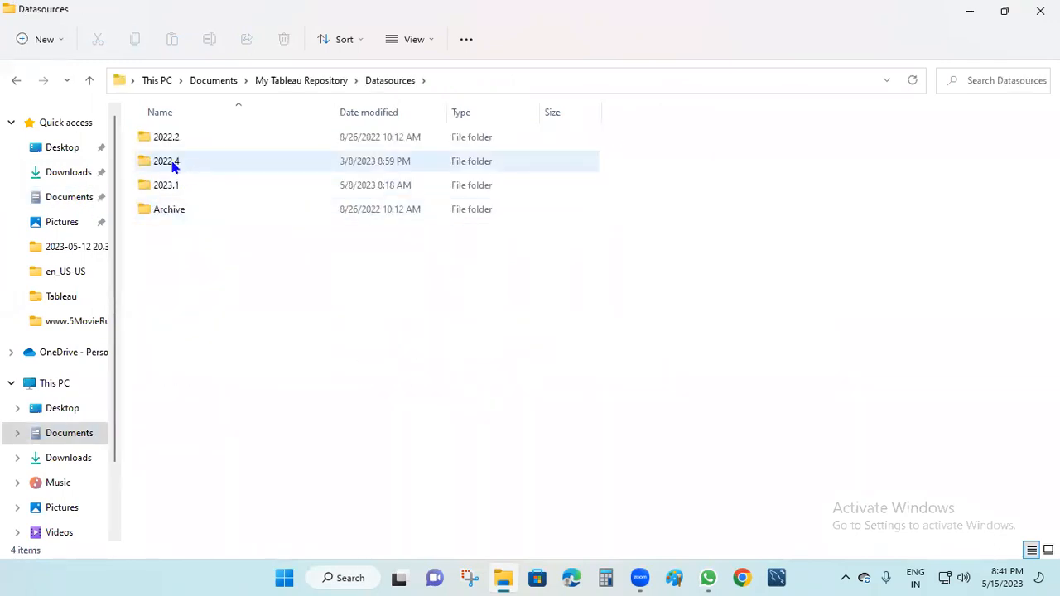
{"action": "double_click", "coordinate": [191, 162]}
{"action": "double_click", "coordinate": [199, 140]}
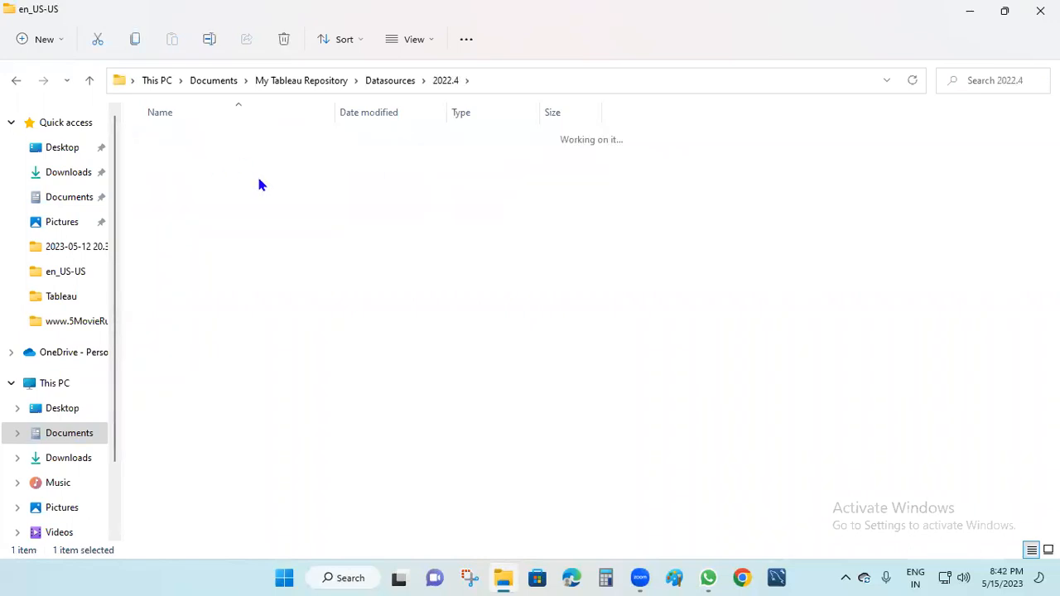
{"action": "left_click", "coordinate": [213, 184]}
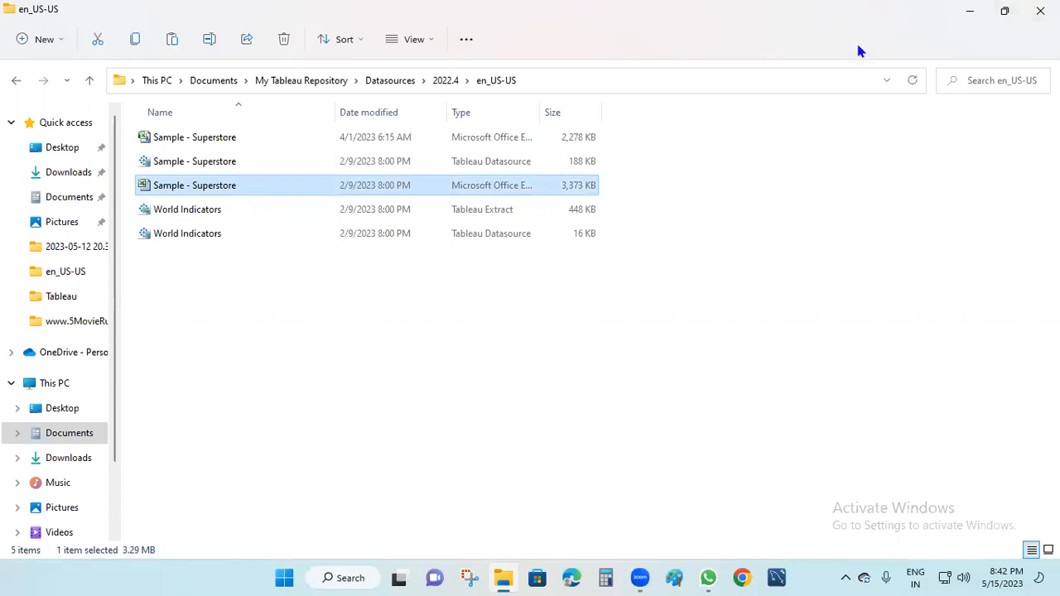
{"action": "key", "text": "super+d"}
Paste the Sample - Superstore workbook onto the desktop and rename it Praimary_DS.
{"action": "right_click", "coordinate": [456, 133]}
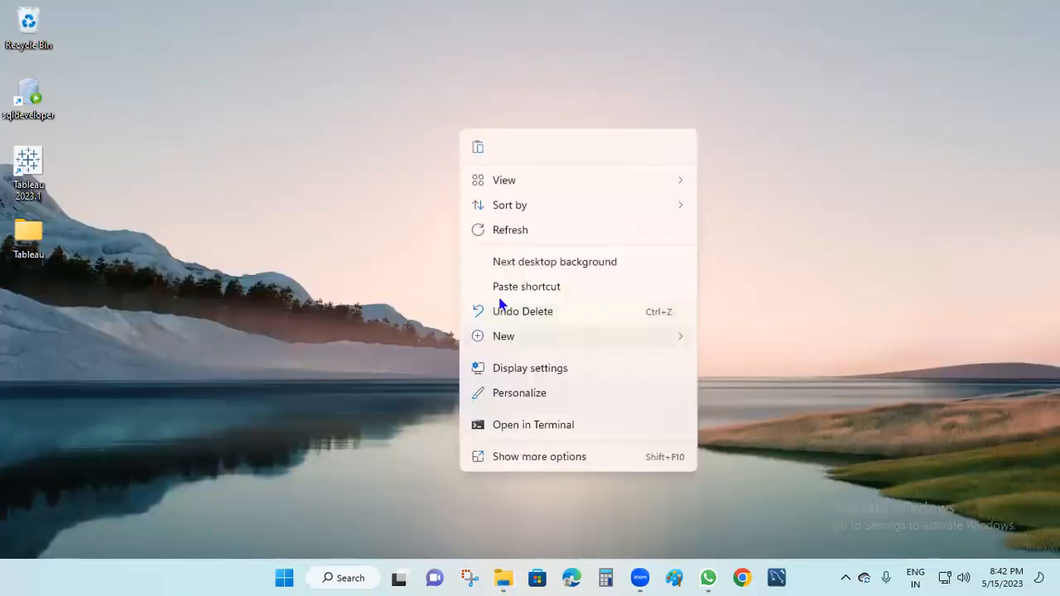
{"action": "left_click", "coordinate": [482, 145]}
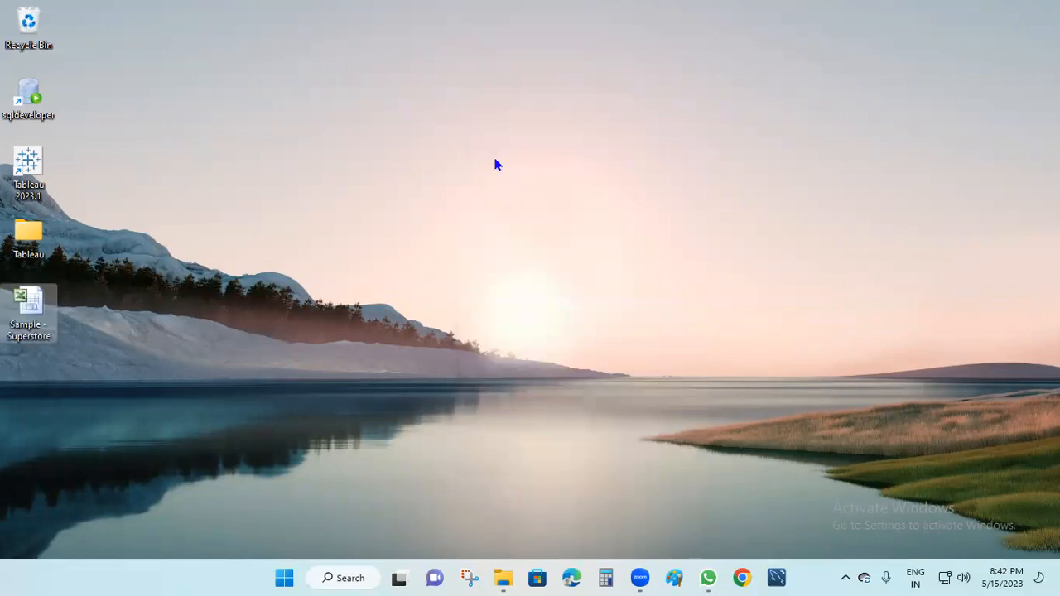
{"action": "key", "text": "F2"}
{"action": "type", "text": "p"}
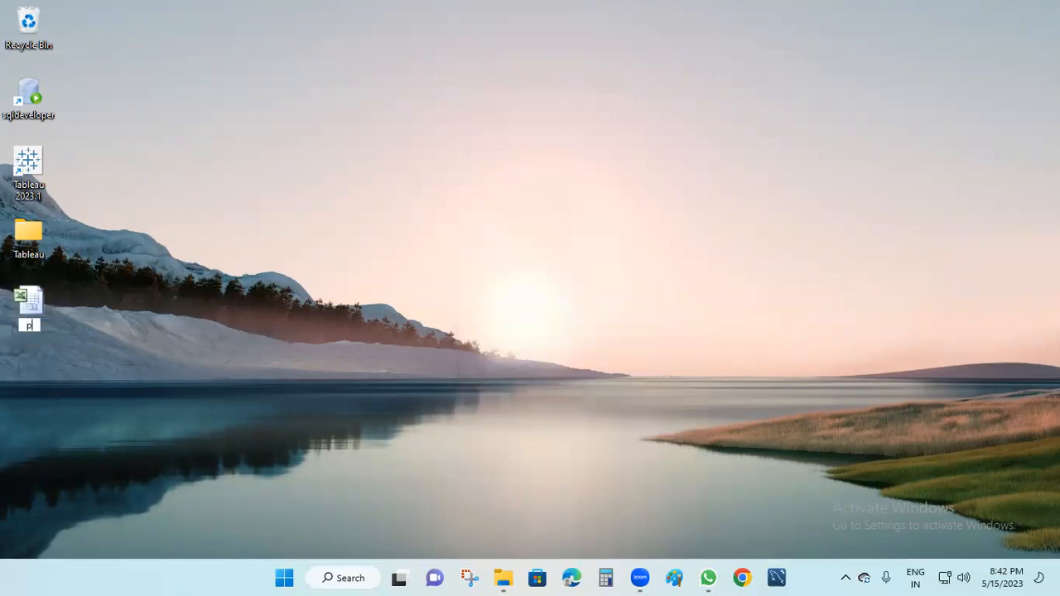
{"action": "type", "text": "rraimary_DS"}
{"action": "key", "text": "Return"}
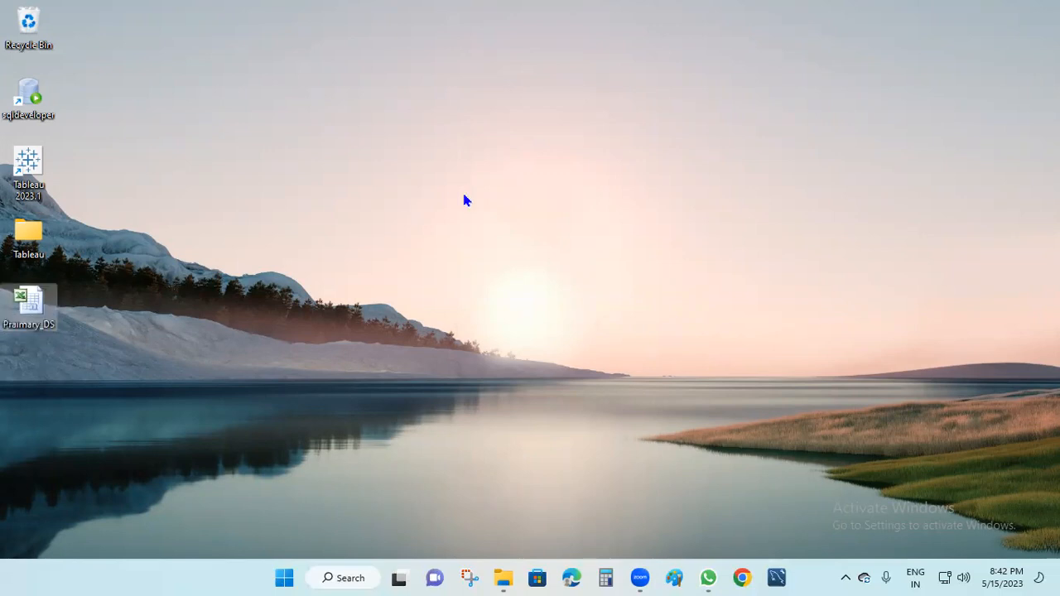
{"action": "left_click", "coordinate": [504, 577]}
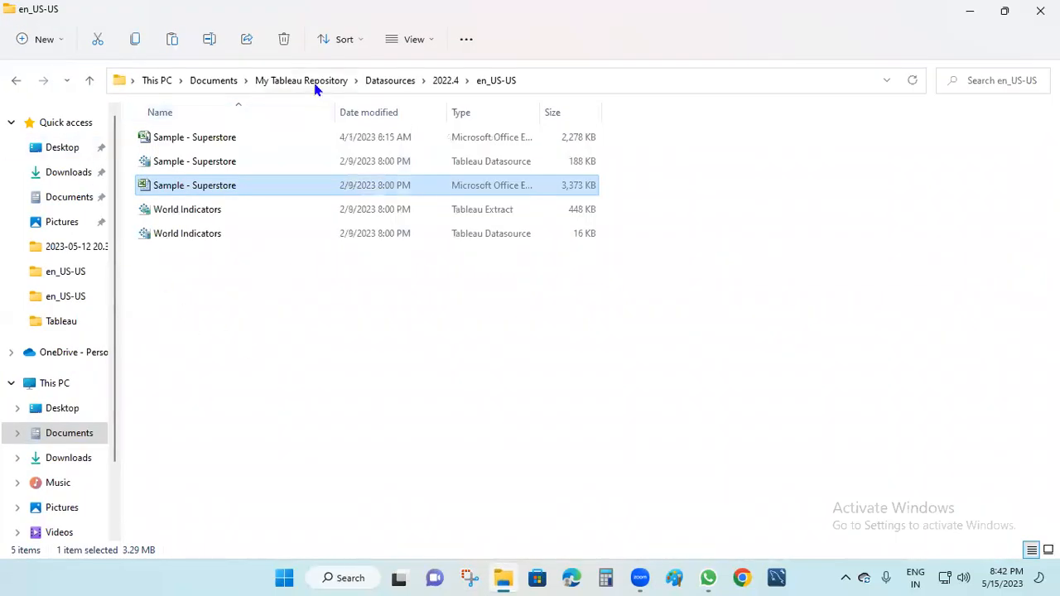
Select the Sample - Superstore Excel workbook in Datasources > 2023.1 > en_US-US.
{"action": "left_click", "coordinate": [390, 86]}
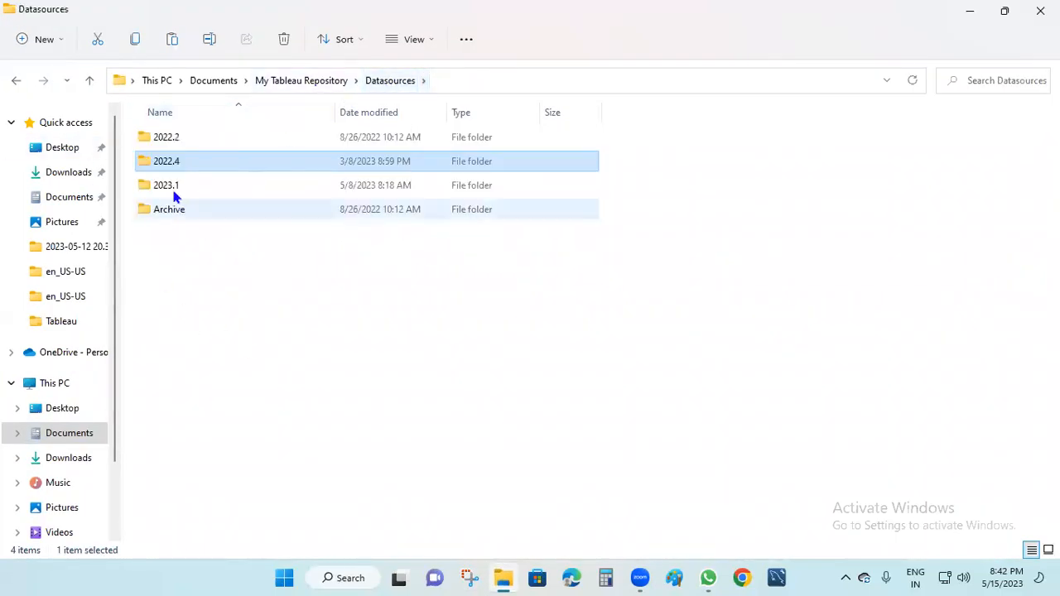
{"action": "double_click", "coordinate": [177, 188]}
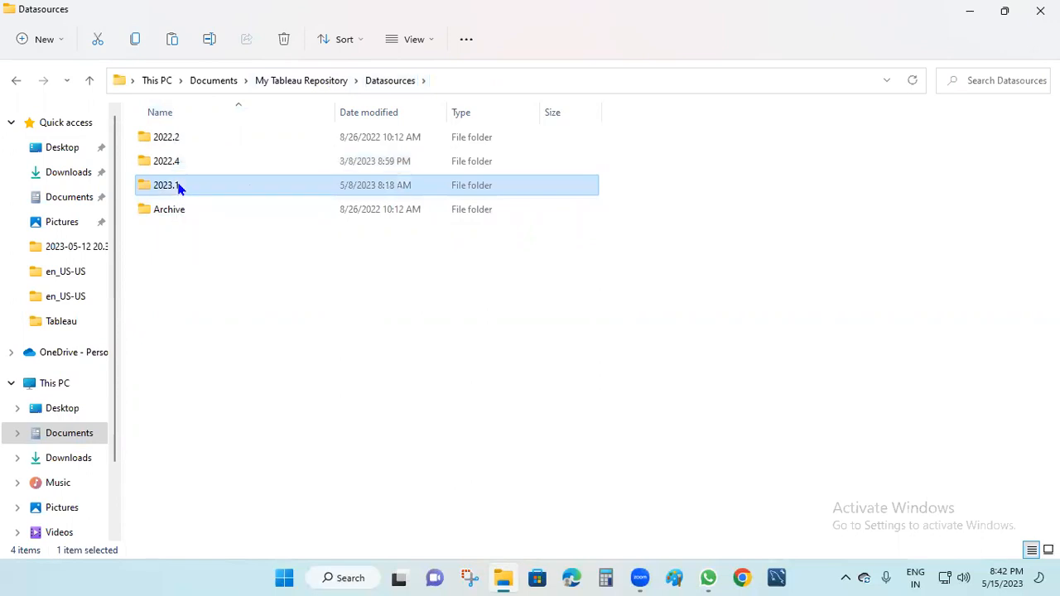
{"action": "double_click", "coordinate": [185, 138]}
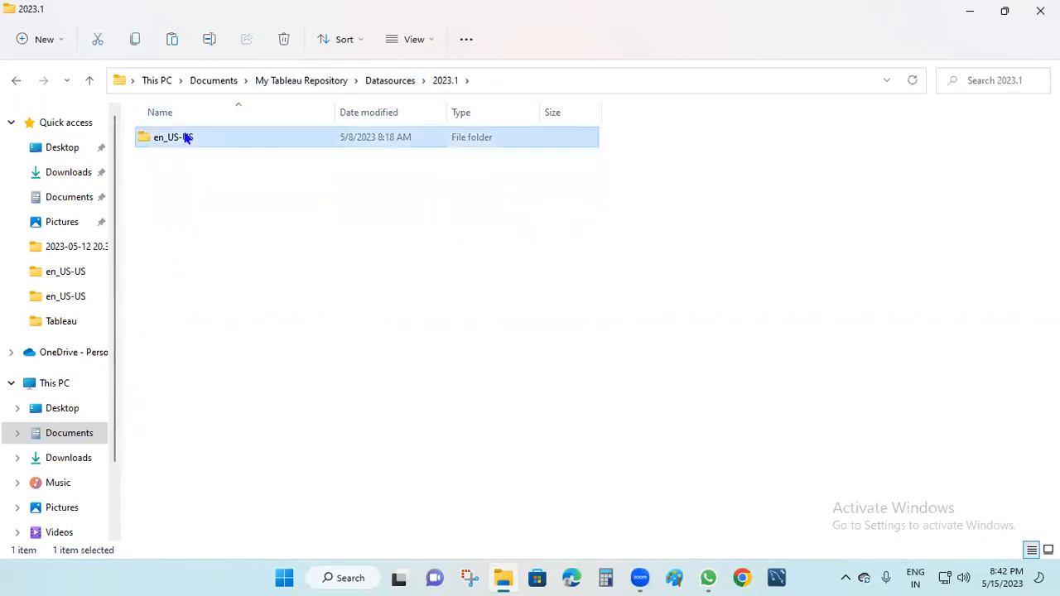
{"action": "left_click", "coordinate": [342, 218]}
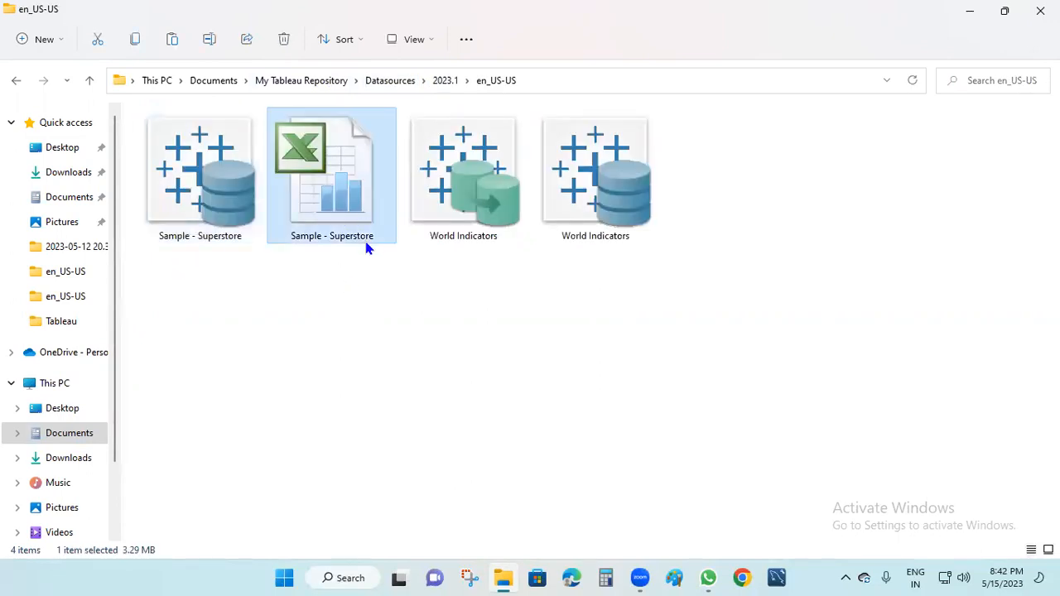
Paste the workbook onto the desktop and rename it Secondary_DS.
{"action": "left_click", "coordinate": [969, 10]}
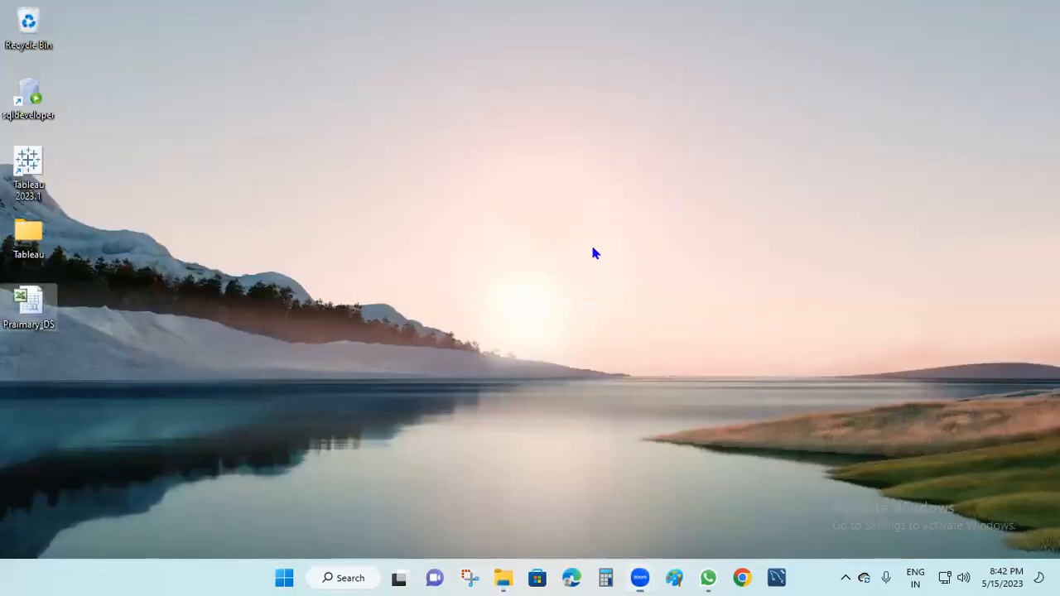
{"action": "key", "text": "ctrl+v"}
{"action": "left_click", "coordinate": [33, 400]}
{"action": "key", "text": "F2"}
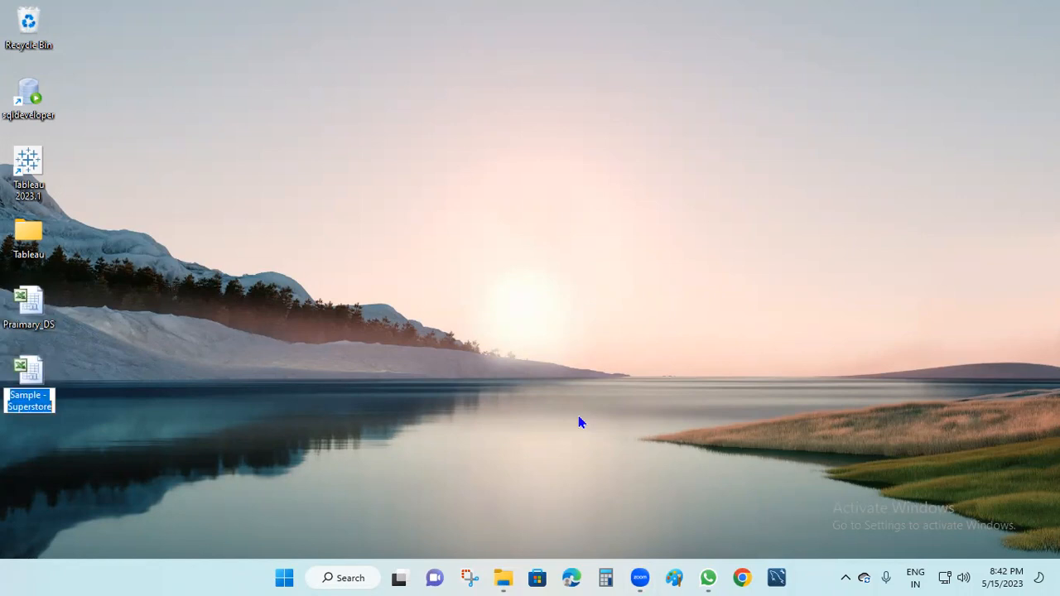
{"action": "type", "text": "Sconda"}
{"action": "key", "text": "BackSpace"}
{"action": "key", "text": "BackSpace"}
{"action": "key", "text": "BackSpace"}
{"action": "key", "text": "BackSpace"}
{"action": "key", "text": "BackSpace"}
{"action": "type", "text": "econdary"}
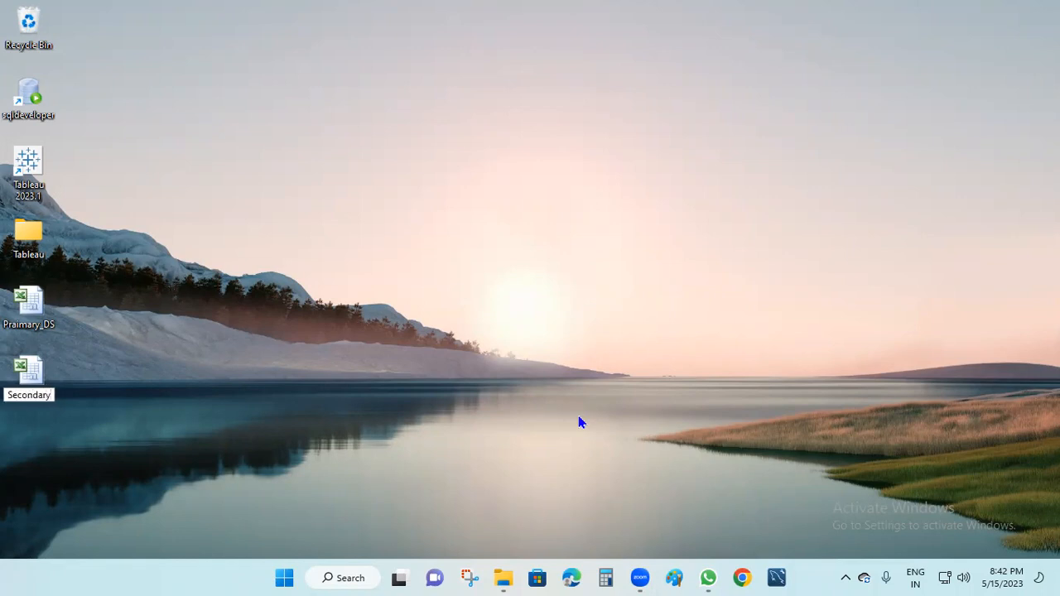
{"action": "type", "text": "_DS"}
{"action": "key", "text": "Return"}
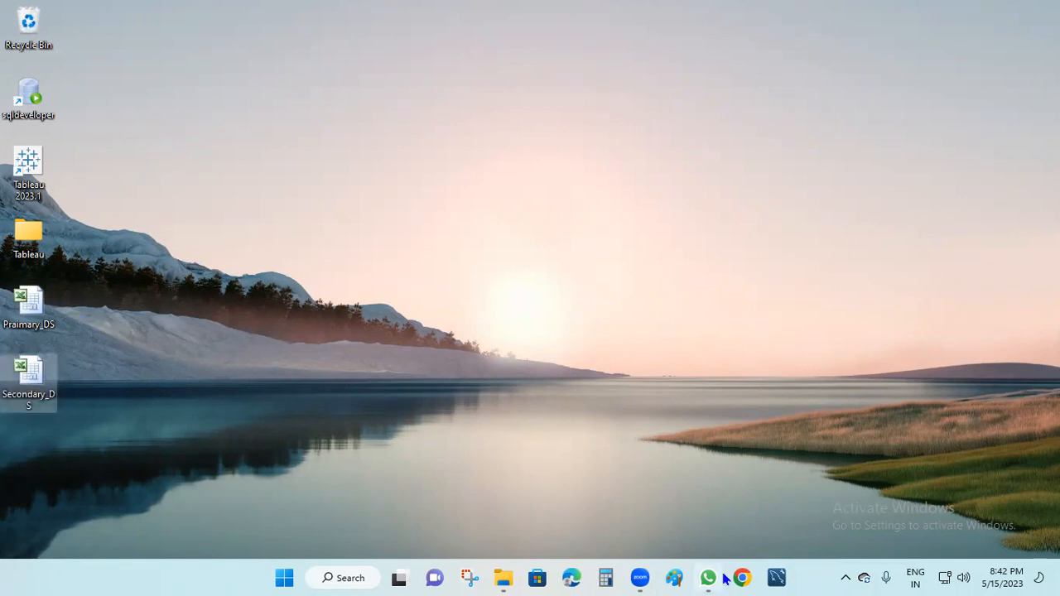
Open Praimary_DS in Tableau, add its Orders table, and switch to Sheet 1.
{"action": "left_click_drag", "start_coordinate": [28, 166], "coordinate": [321, 166]}
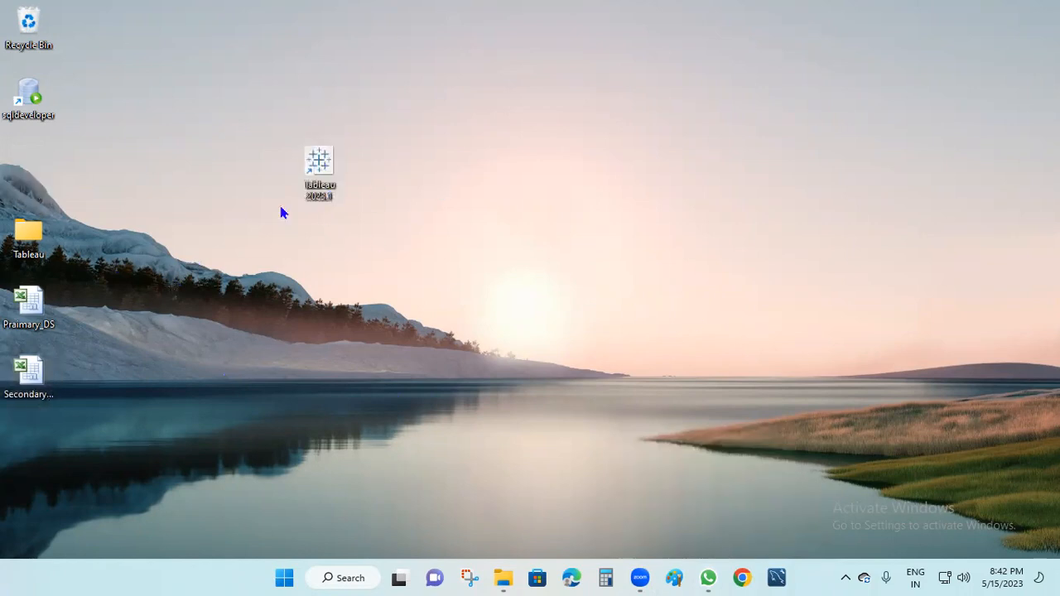
{"action": "left_click_drag", "start_coordinate": [29, 305], "coordinate": [319, 179]}
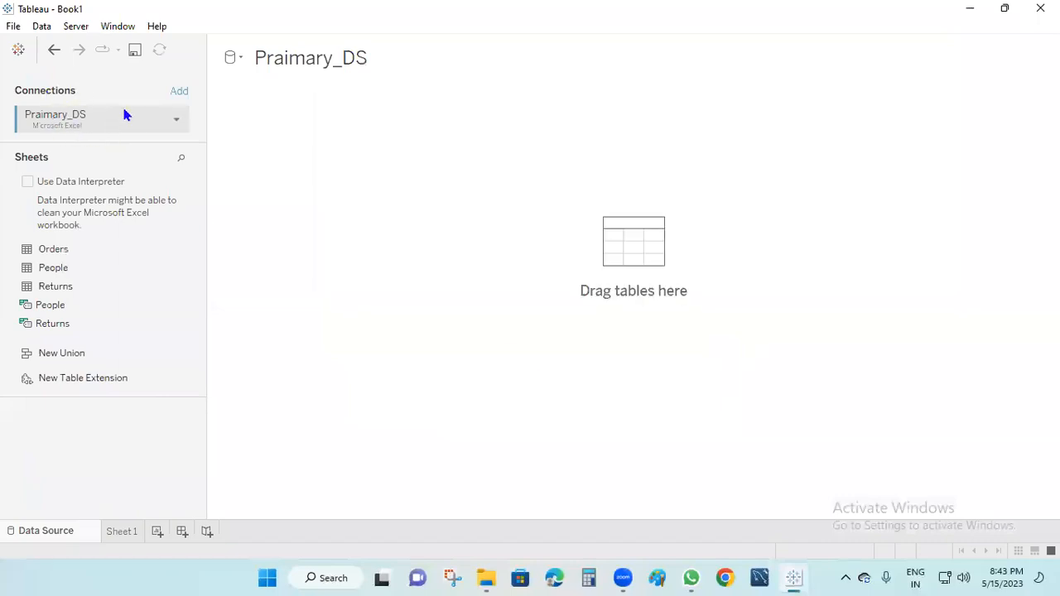
{"action": "left_click_drag", "start_coordinate": [56, 252], "coordinate": [611, 251]}
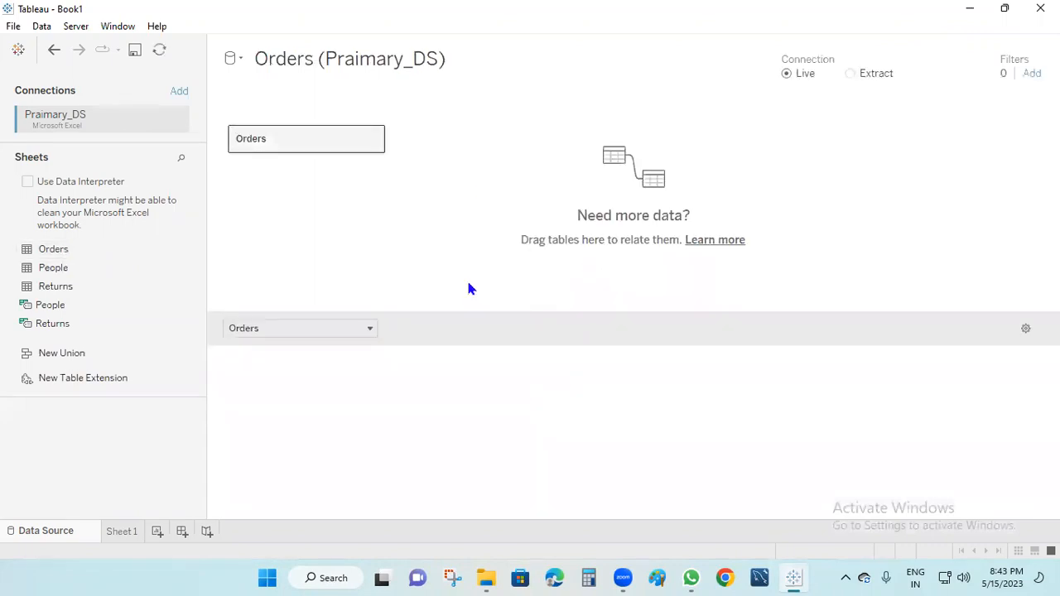
{"action": "left_click", "coordinate": [122, 532]}
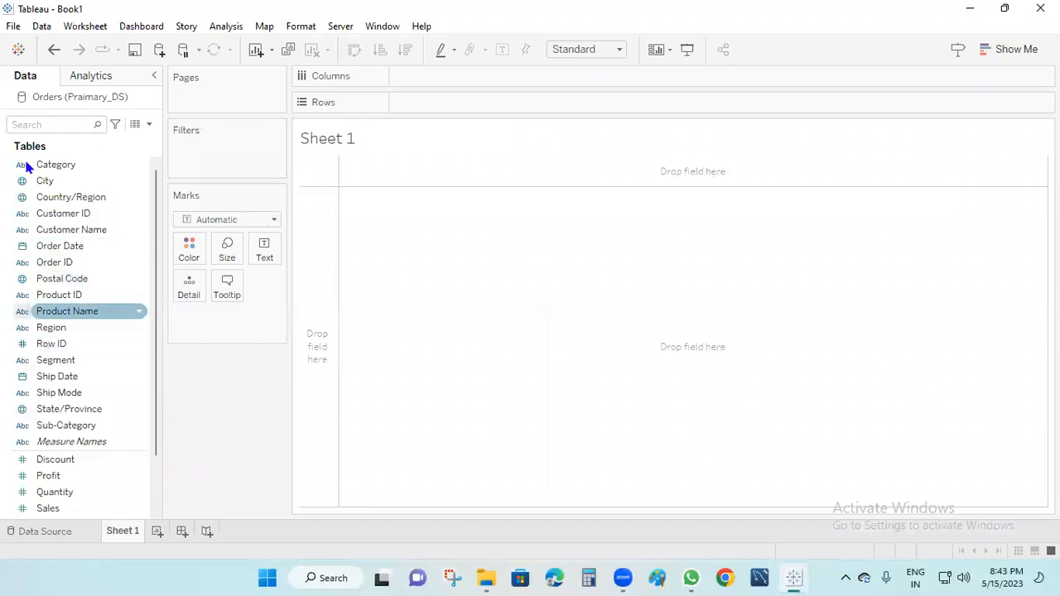
Connect the Secondary_DS Excel workbook and add its Orders table as a new data source.
{"action": "left_click", "coordinate": [159, 49]}
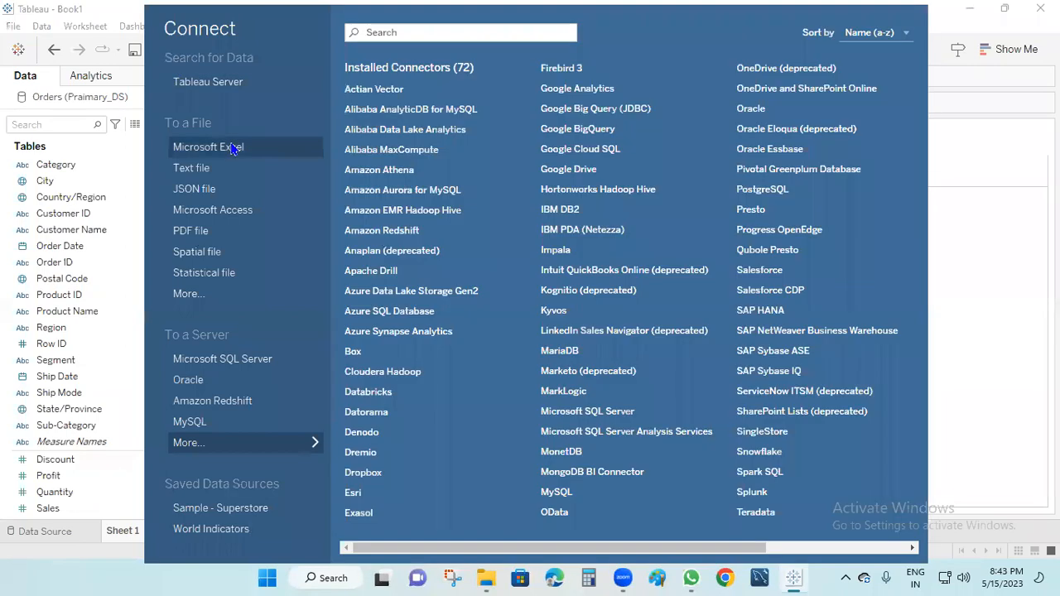
{"action": "left_click", "coordinate": [232, 147]}
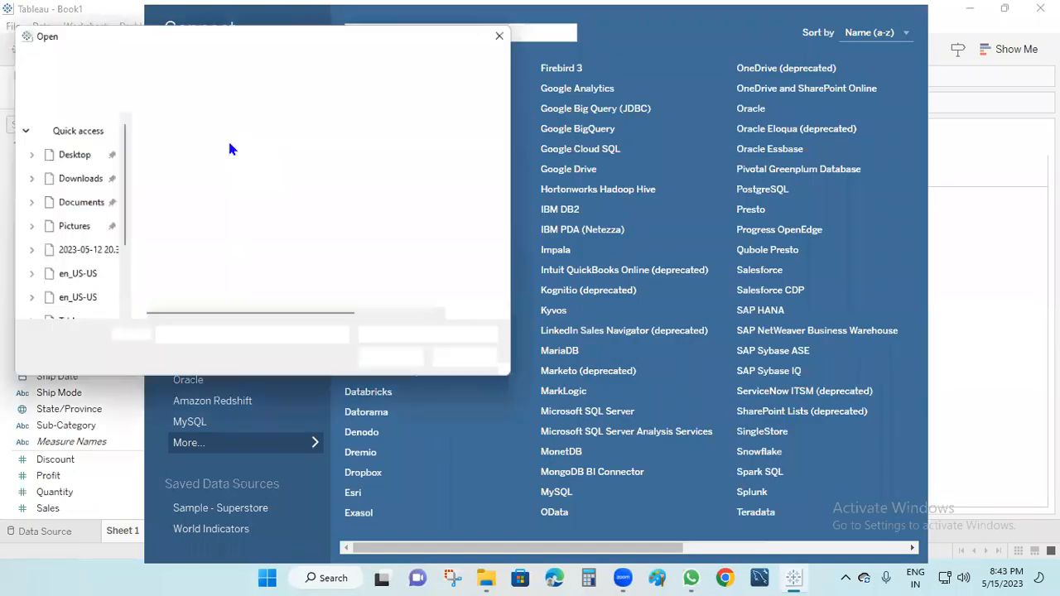
{"action": "left_click", "coordinate": [189, 193]}
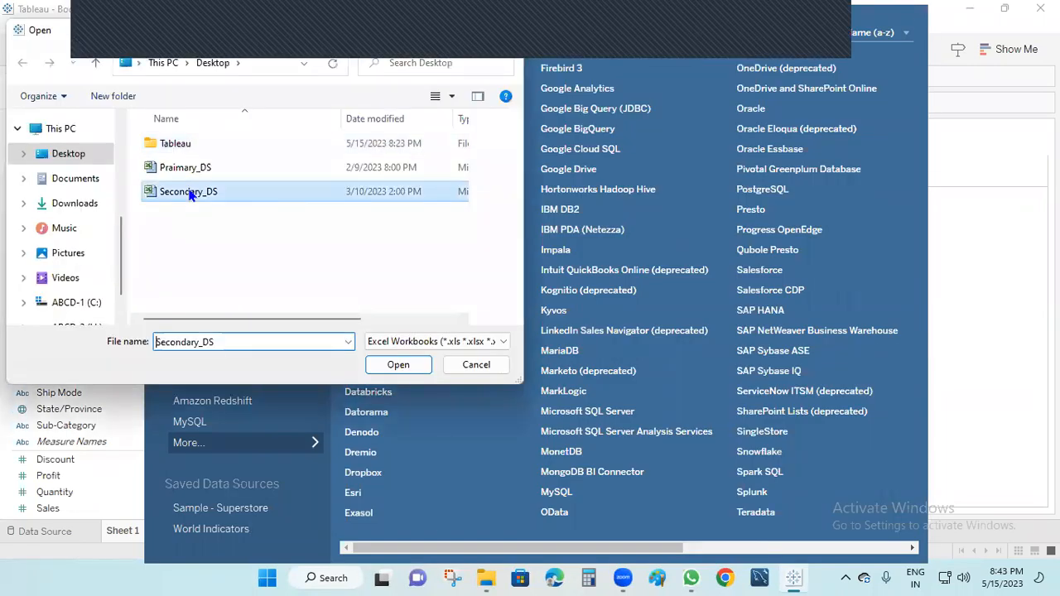
{"action": "left_click", "coordinate": [398, 365]}
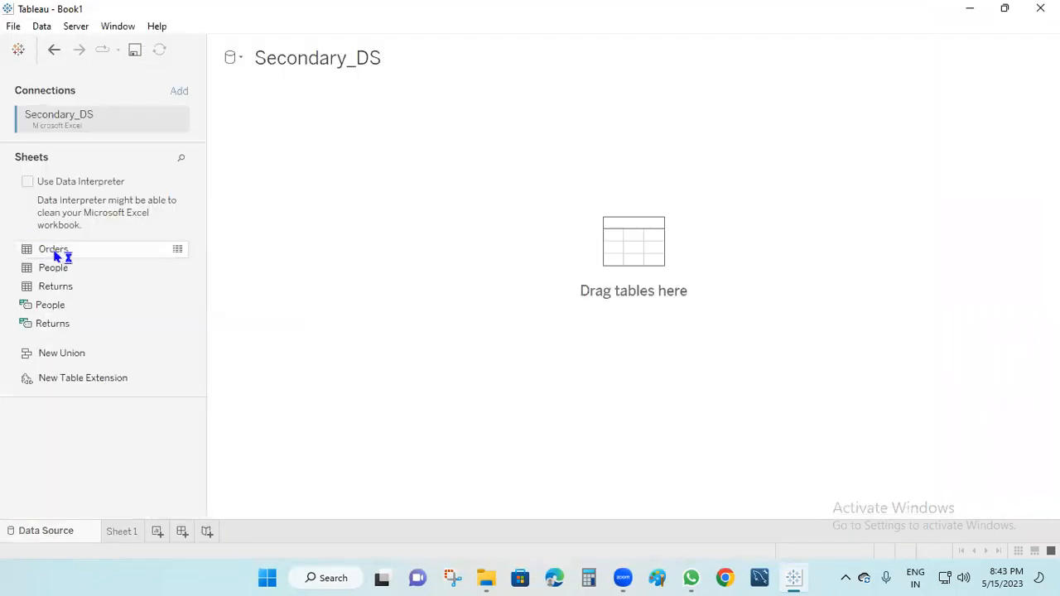
{"action": "left_click_drag", "start_coordinate": [61, 253], "coordinate": [314, 113]}
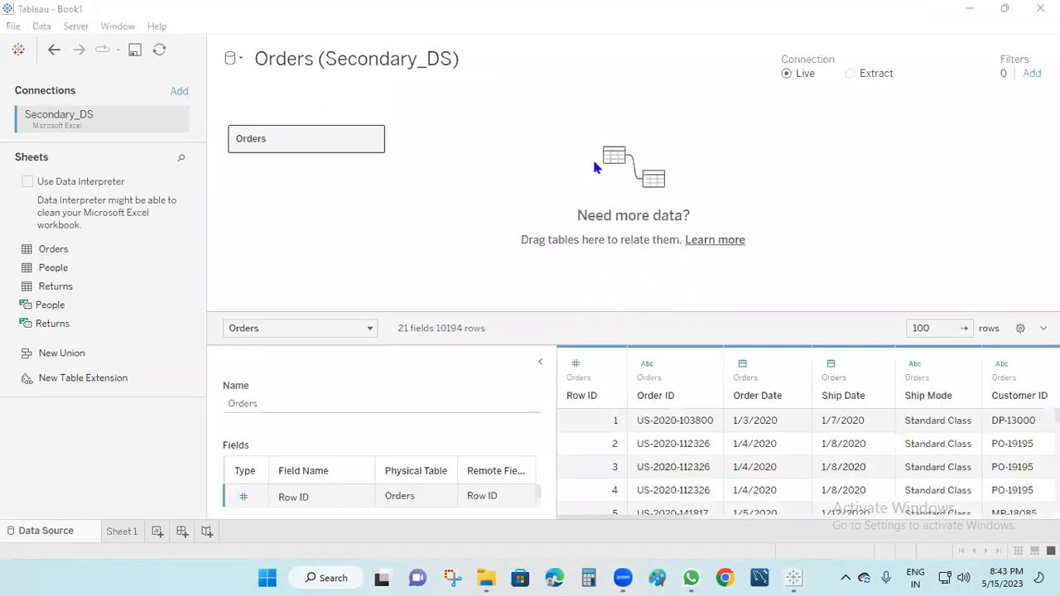
On Sheet 1, toggle between both Orders sources and start the note 'accross multiple datasource level filer'.
{"action": "left_click", "coordinate": [124, 533]}
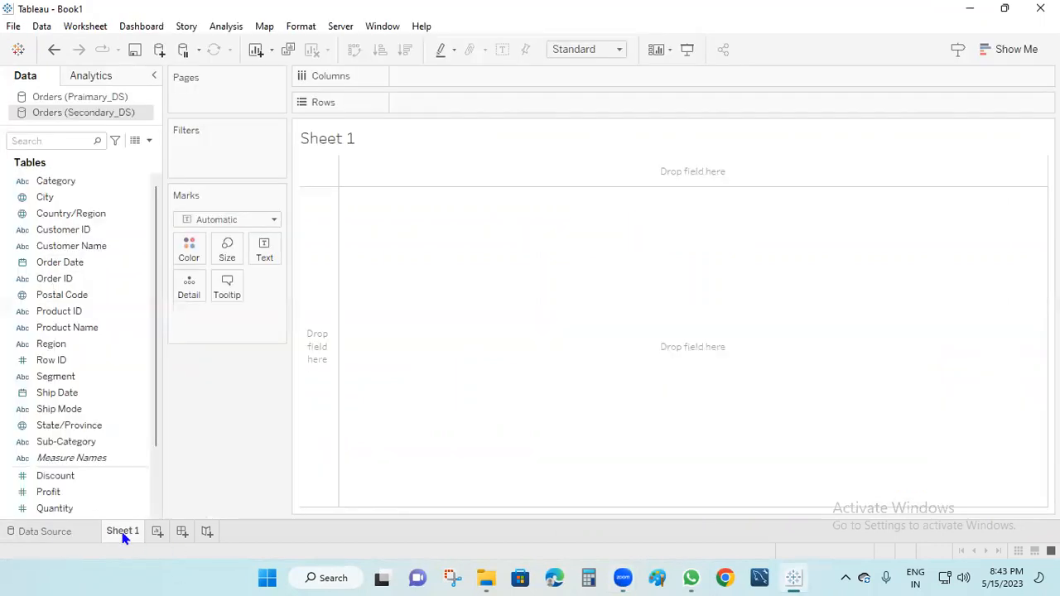
{"action": "left_click", "coordinate": [91, 100]}
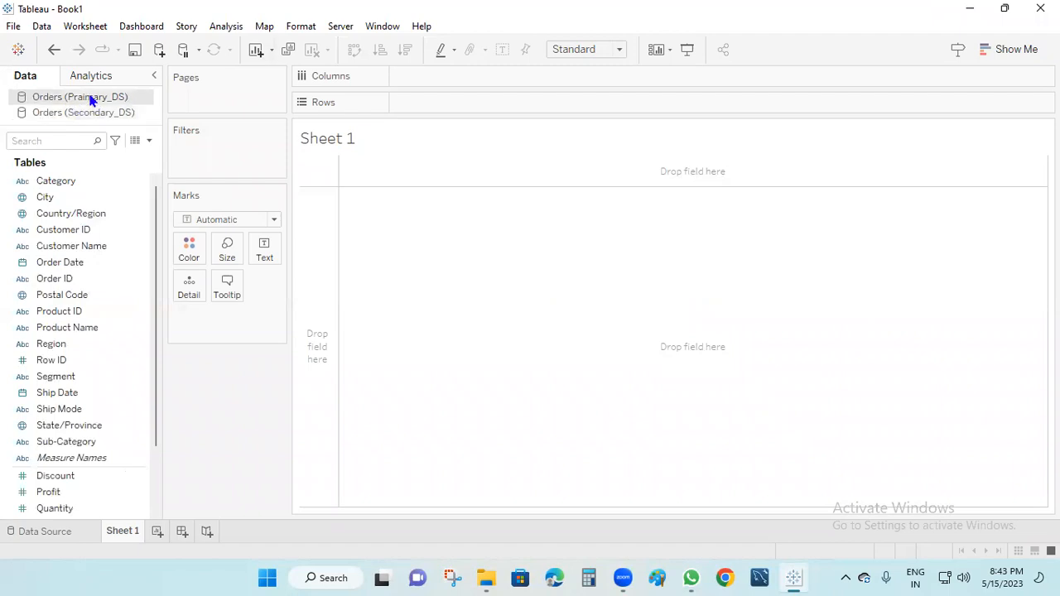
{"action": "left_click", "coordinate": [98, 115]}
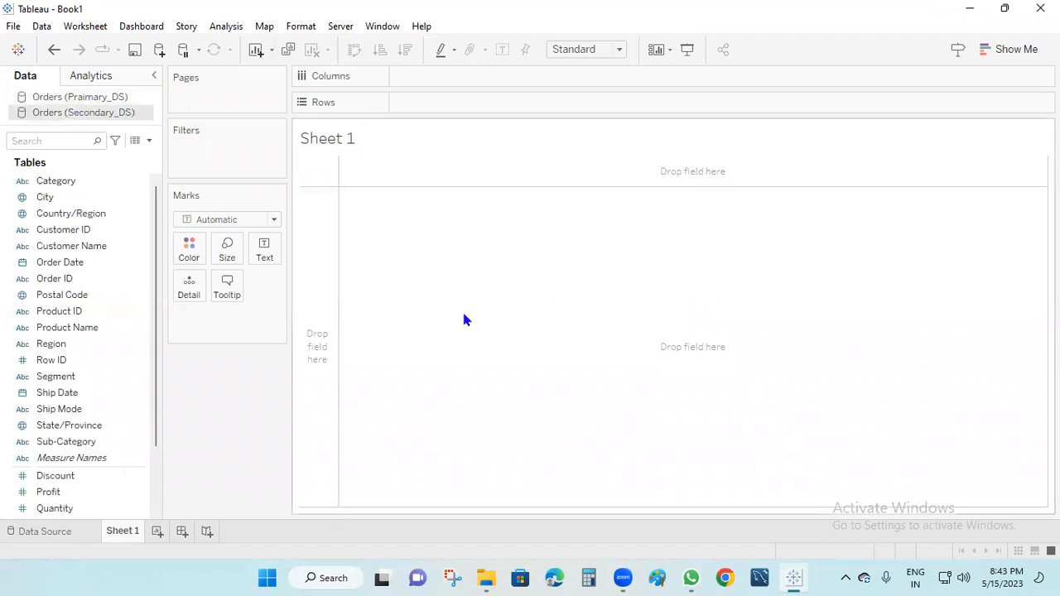
{"action": "left_click", "coordinate": [93, 98]}
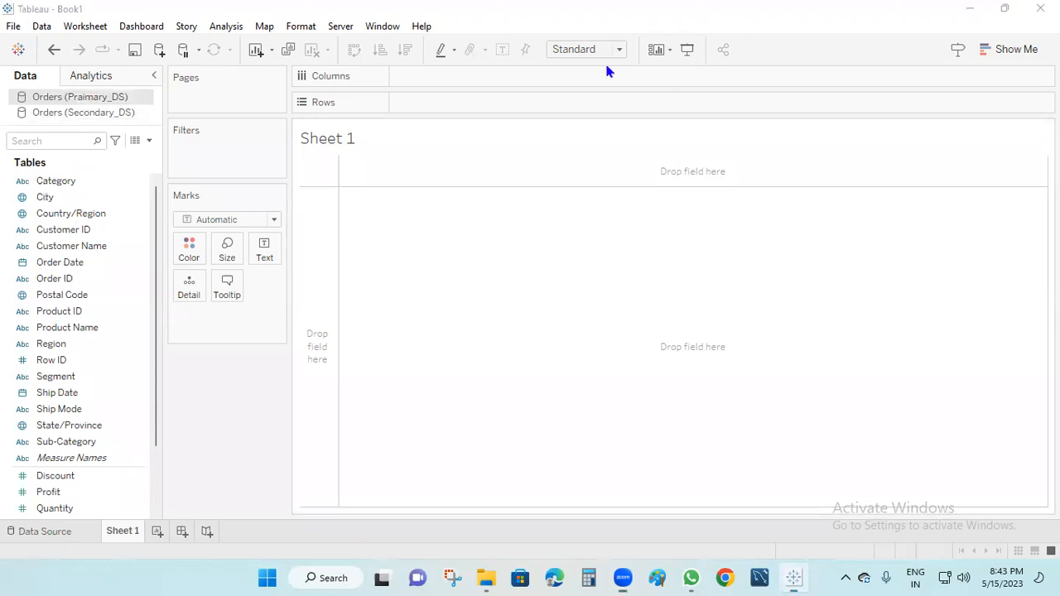
{"action": "double_click", "coordinate": [390, 178]}
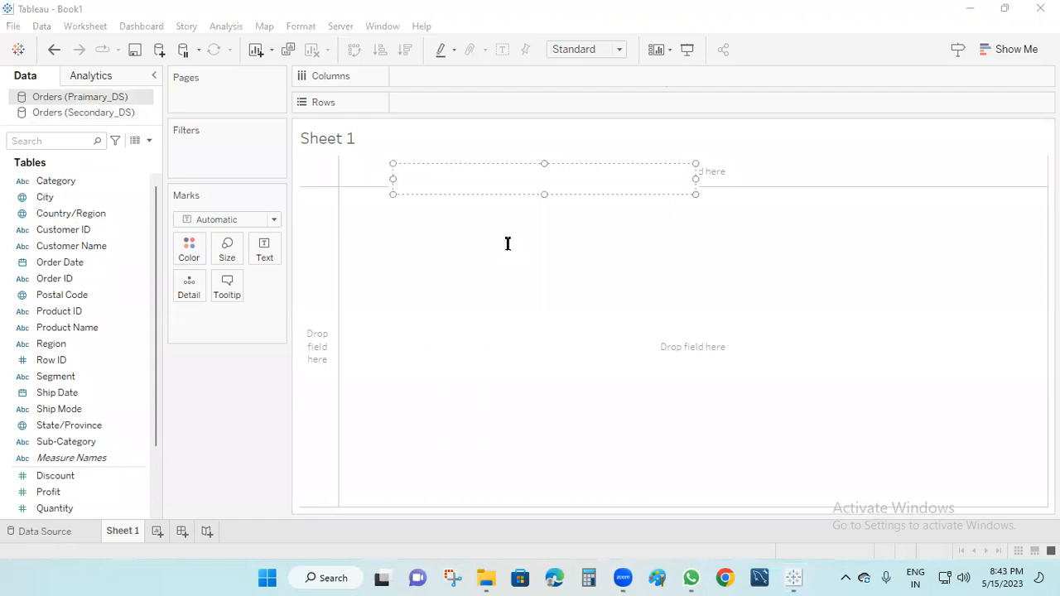
{"action": "type", "text": "accross m"}
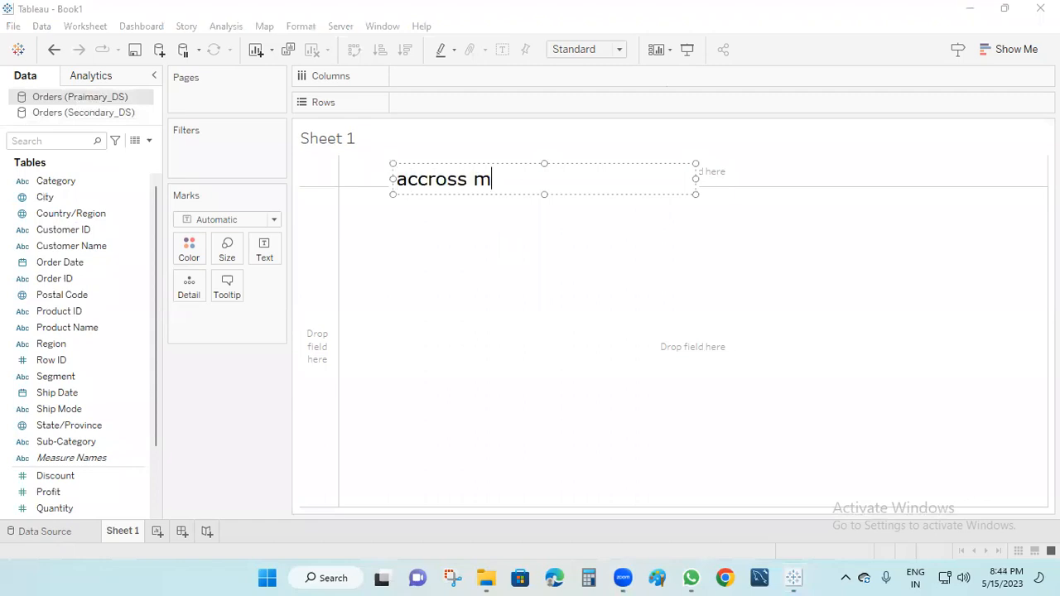
{"action": "type", "text": "ultiple datasour"}
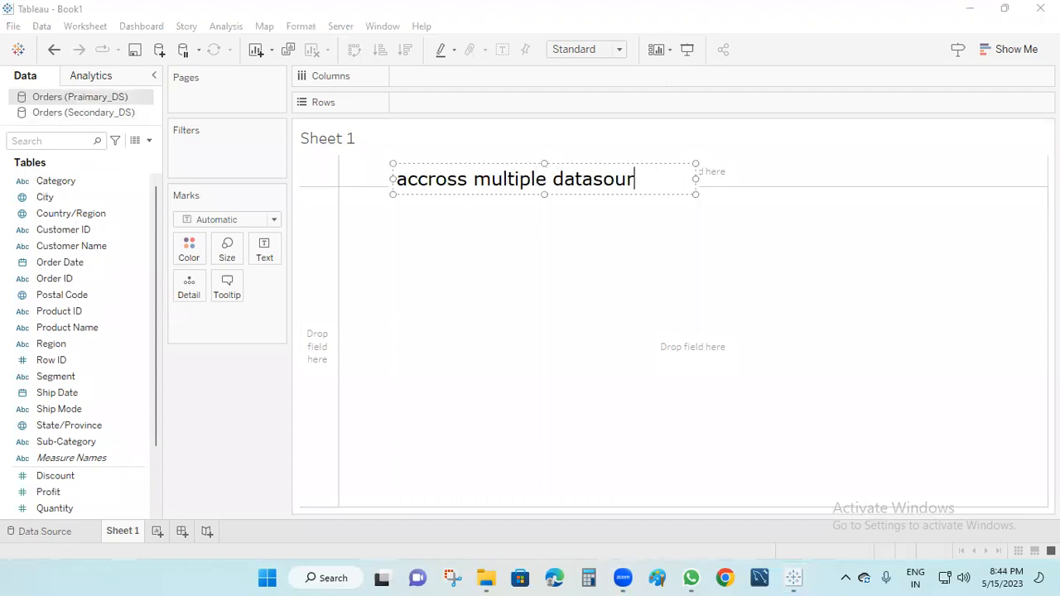
{"action": "type", "text": "ce level filer"}
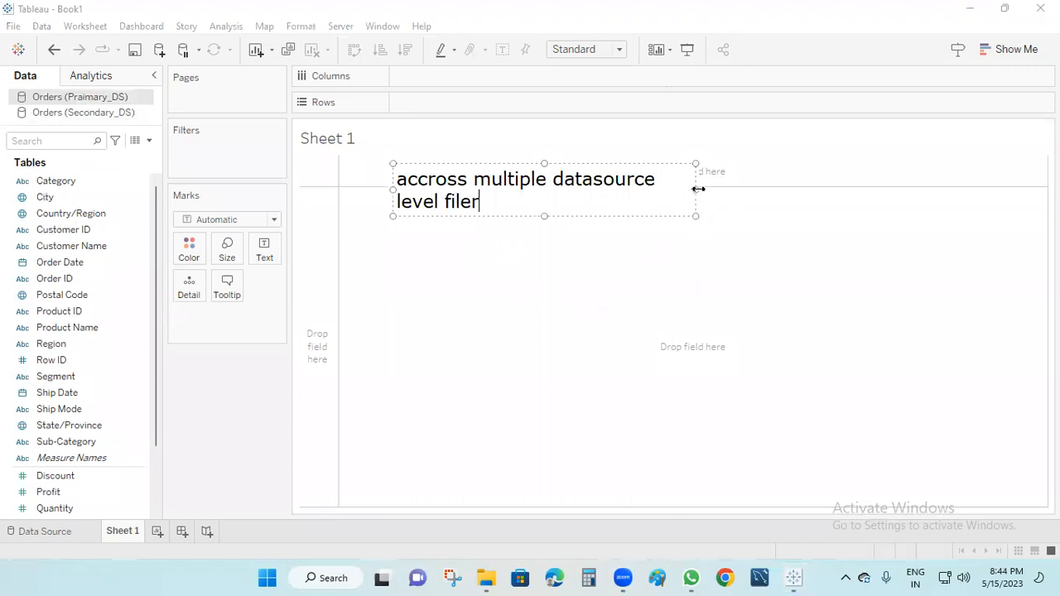
Widen the note box and add a second line reading 'DS-1 DS-1'.
{"action": "left_click_drag", "start_coordinate": [699, 188], "coordinate": [944, 184]}
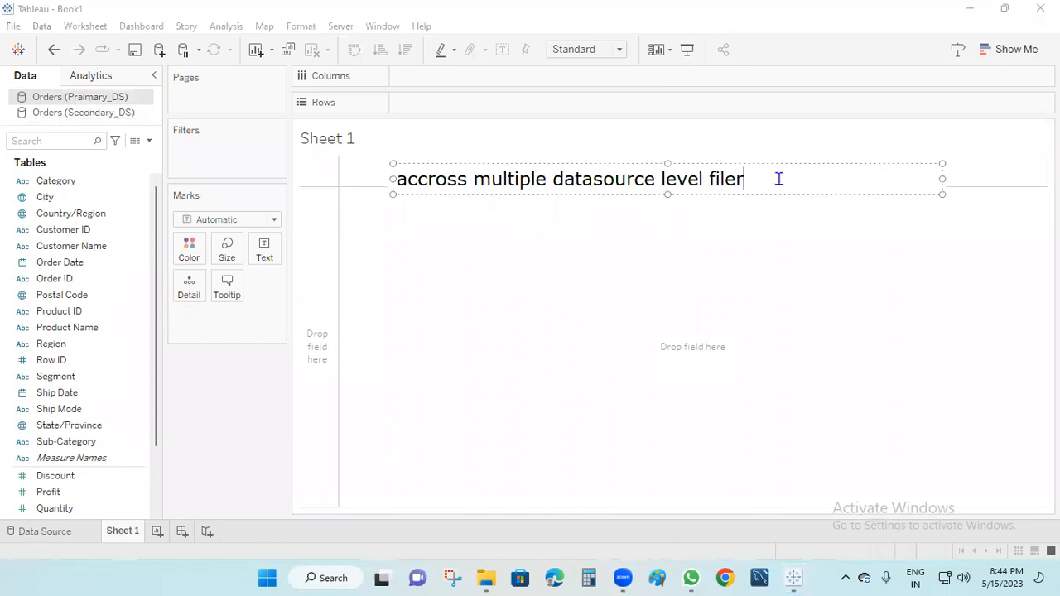
{"action": "key", "text": "Return"}
{"action": "key", "text": "Return"}
{"action": "key", "text": "Return"}
{"action": "key", "text": "Return"}
{"action": "key", "text": "Return"}
{"action": "left_click", "coordinate": [448, 219]}
{"action": "type", "text": "ds"}
{"action": "key", "text": "BackSpace"}
{"action": "key", "text": "BackSpace"}
{"action": "type", "text": "DS-1"}
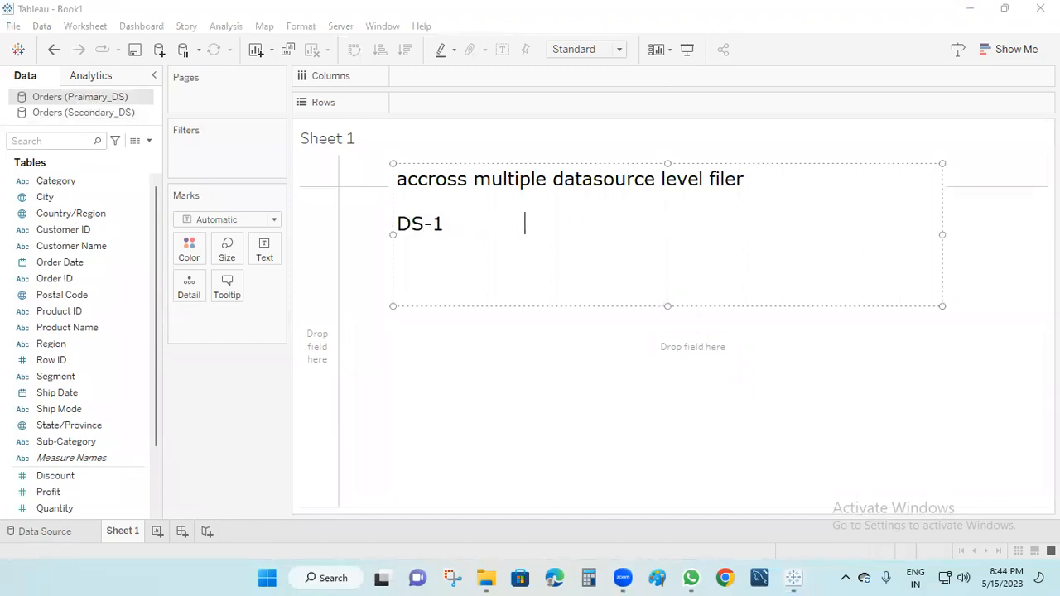
{"action": "type", "text": "             DS-1"}
Change the second DS-1 label to DS-2.
{"action": "left_click_drag", "start_coordinate": [454, 227], "coordinate": [386, 225]}
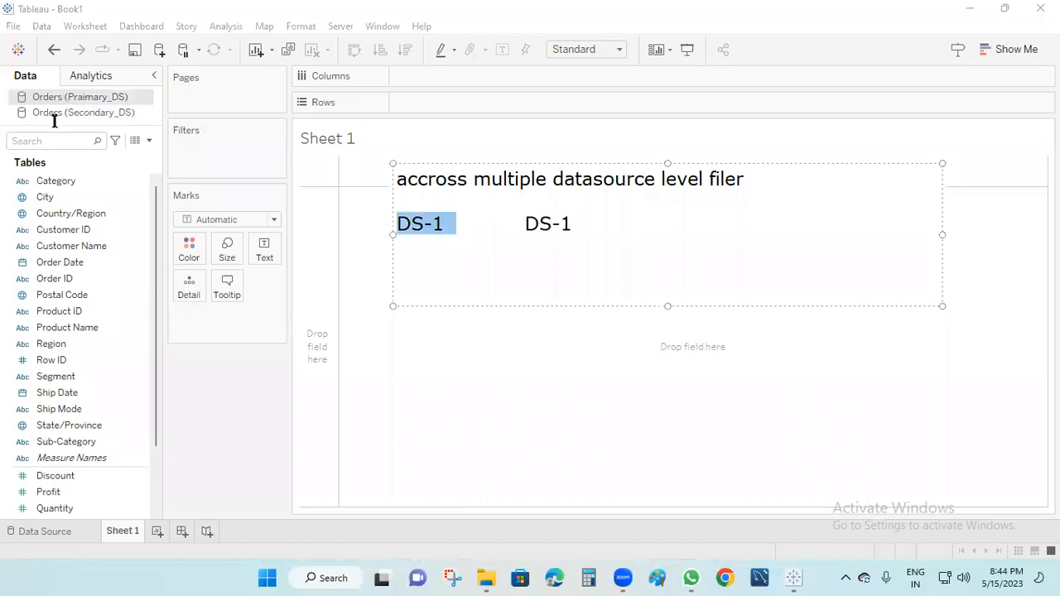
{"action": "left_click", "coordinate": [596, 236]}
{"action": "left_click", "coordinate": [582, 219]}
{"action": "key", "text": "BackSpace"}
{"action": "type", "text": "2"}
{"action": "left_click", "coordinate": [451, 225]}
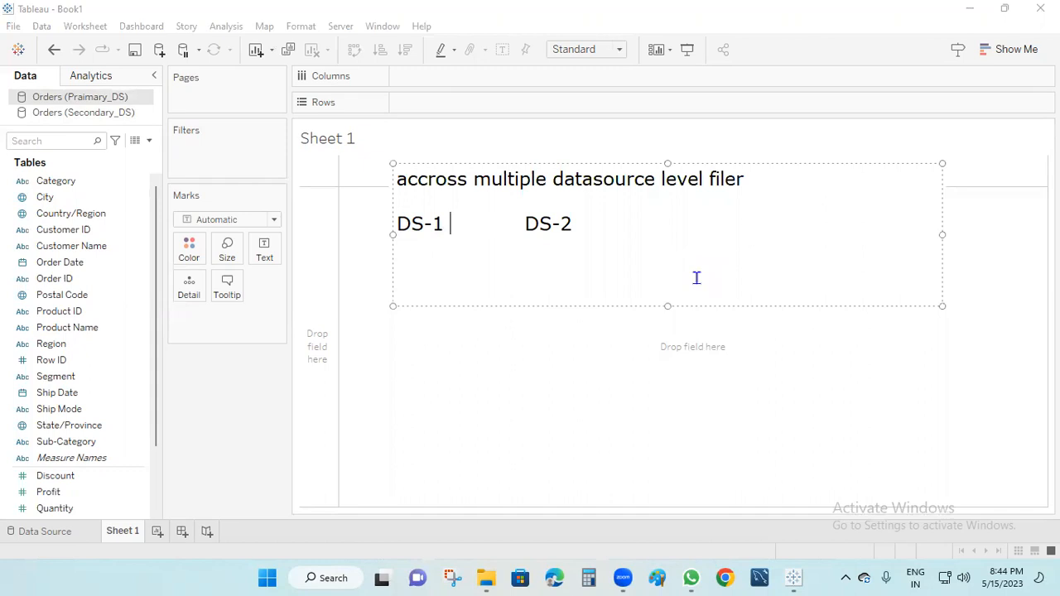
Highlight the DS-1 and DS-2 labels twice each, then activate Orders (Secondary_DS).
{"action": "left_click_drag", "start_coordinate": [457, 224], "coordinate": [395, 228]}
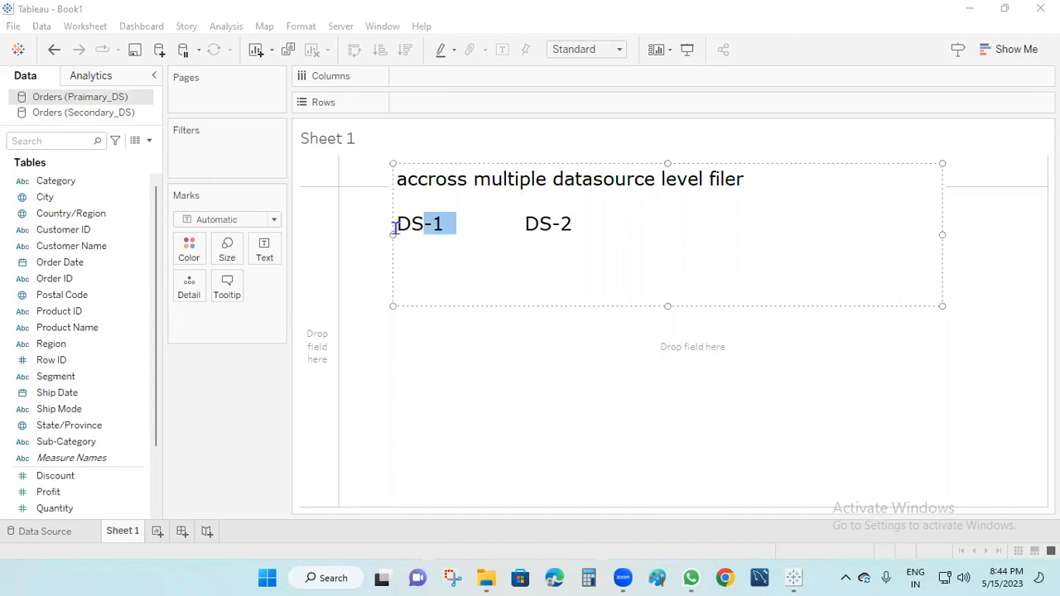
{"action": "left_click_drag", "start_coordinate": [582, 226], "coordinate": [516, 223]}
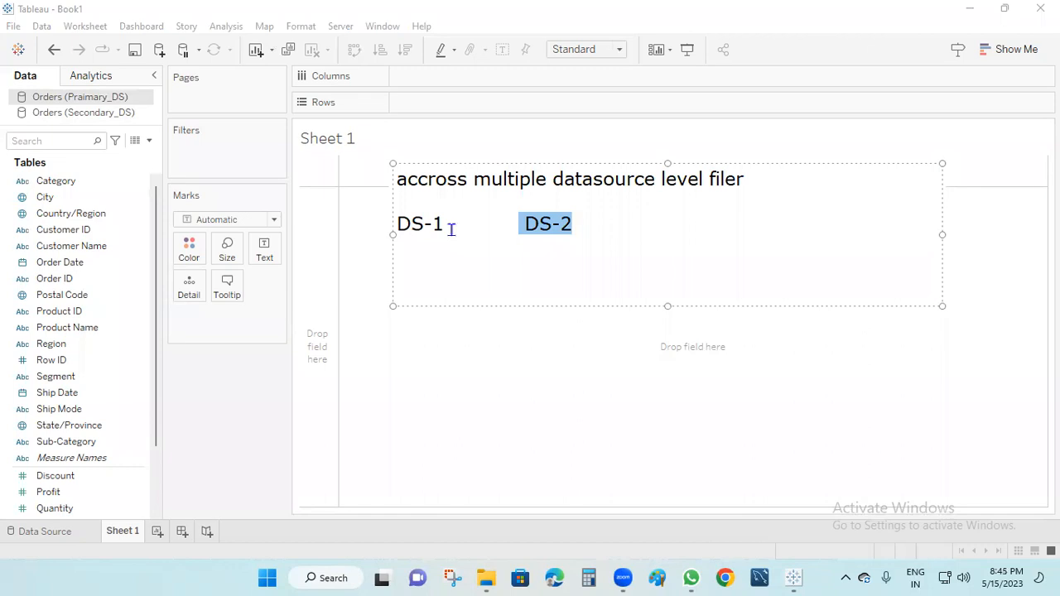
{"action": "left_click_drag", "start_coordinate": [451, 229], "coordinate": [392, 227]}
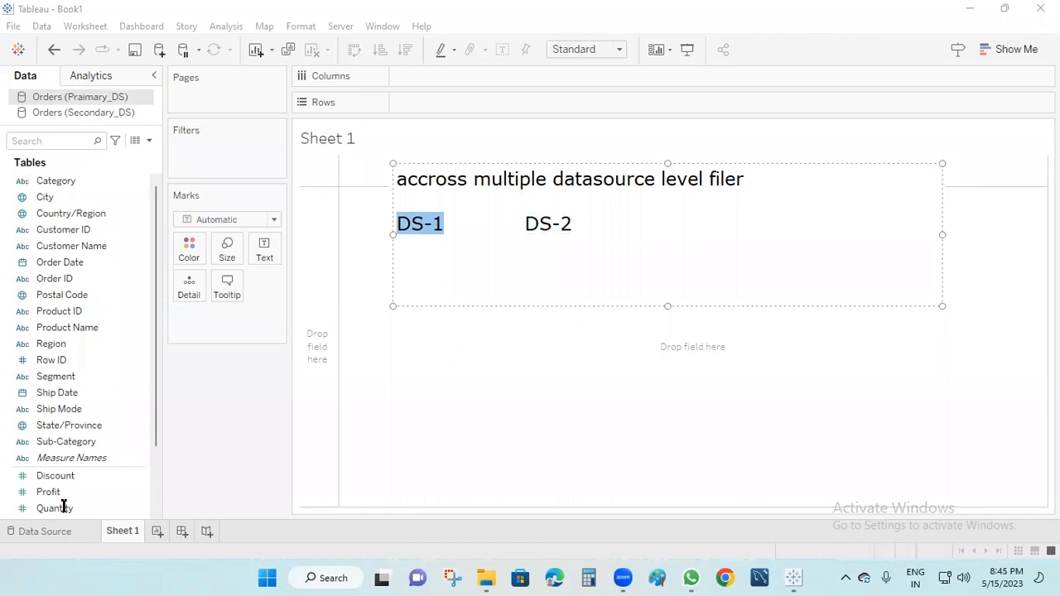
{"action": "left_click_drag", "start_coordinate": [581, 224], "coordinate": [527, 224]}
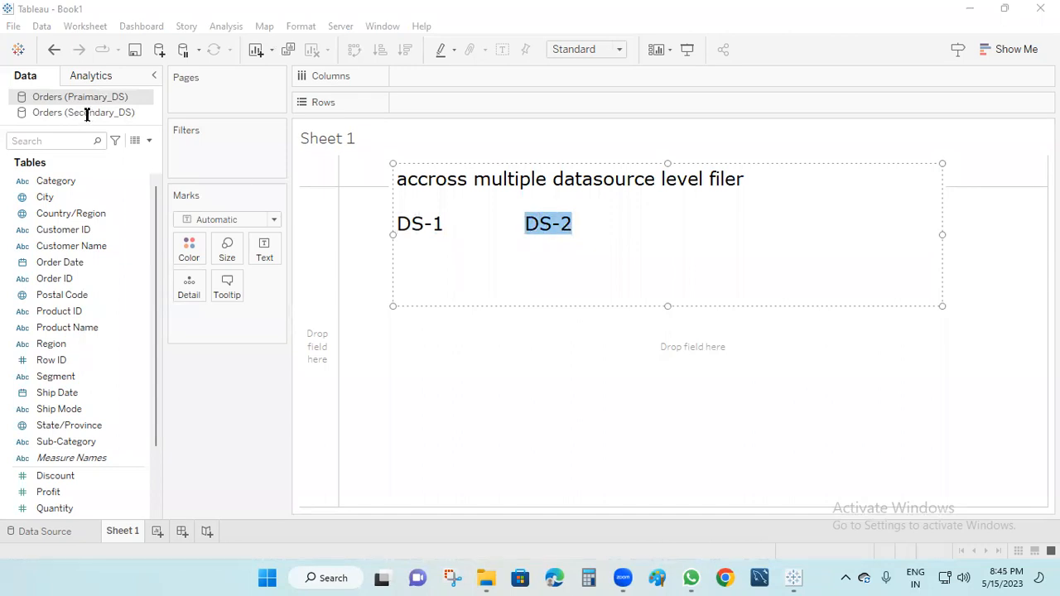
{"action": "left_click", "coordinate": [183, 113]}
{"action": "left_click", "coordinate": [92, 115]}
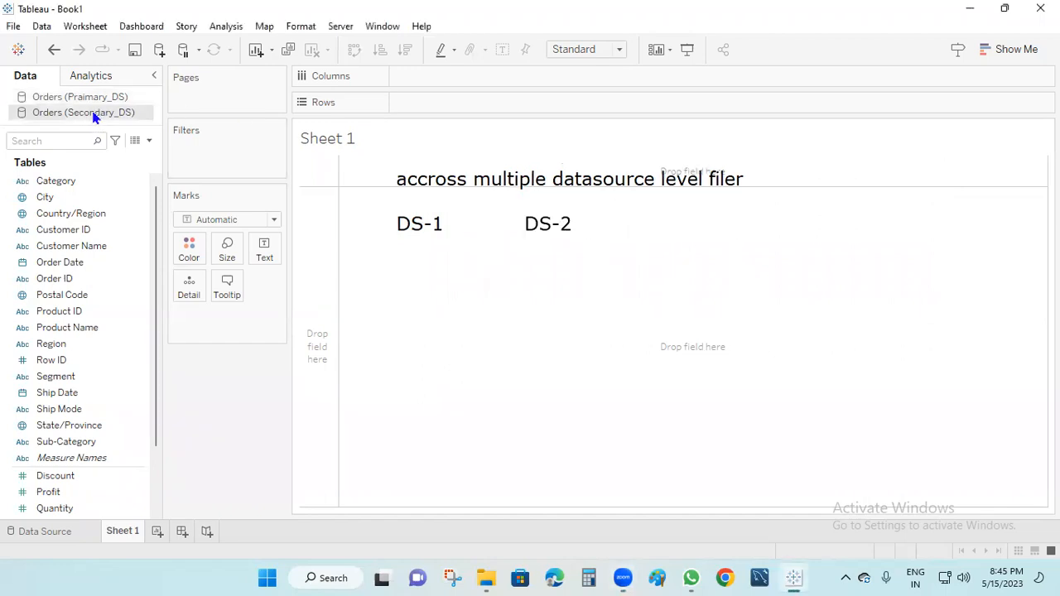
View the Secondary_DS Orders data source page, return to Sheet 1, and reactivate Orders (Praimary_DS).
{"action": "double_click", "coordinate": [93, 117]}
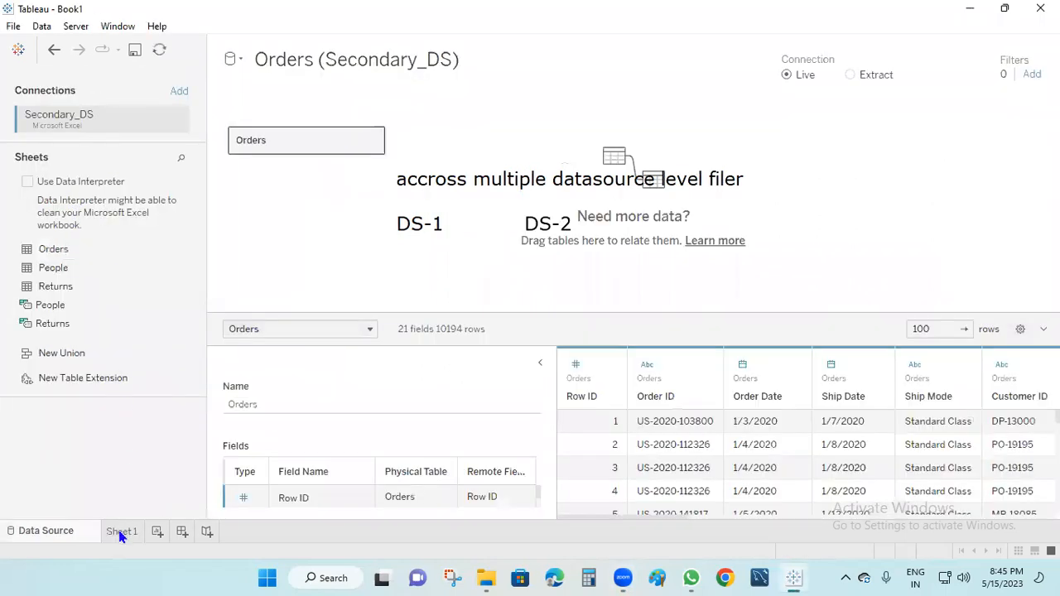
{"action": "left_click", "coordinate": [120, 533]}
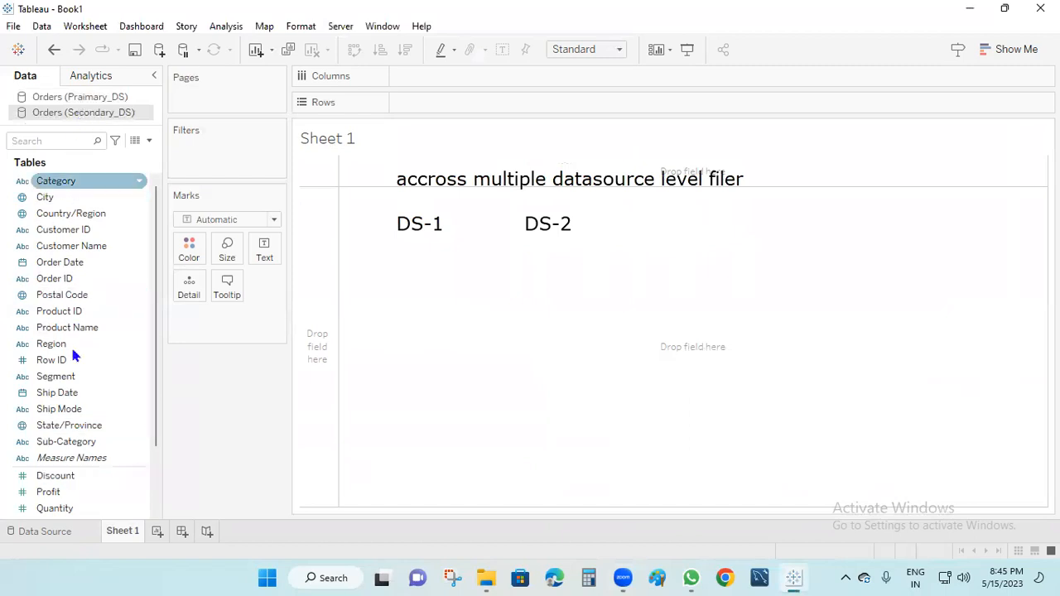
{"action": "left_click", "coordinate": [33, 461]}
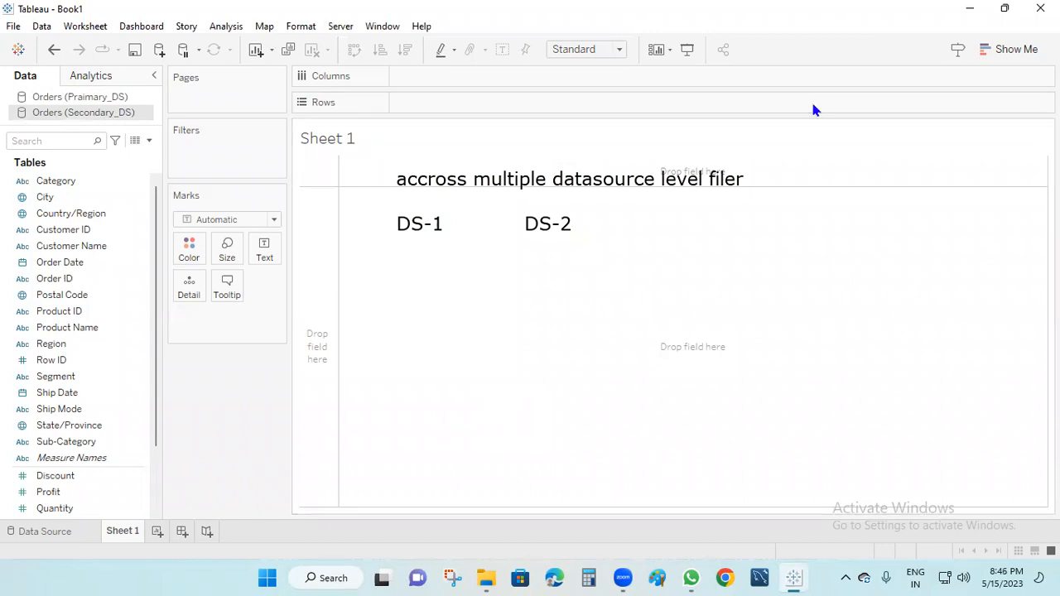
{"action": "left_click", "coordinate": [93, 99]}
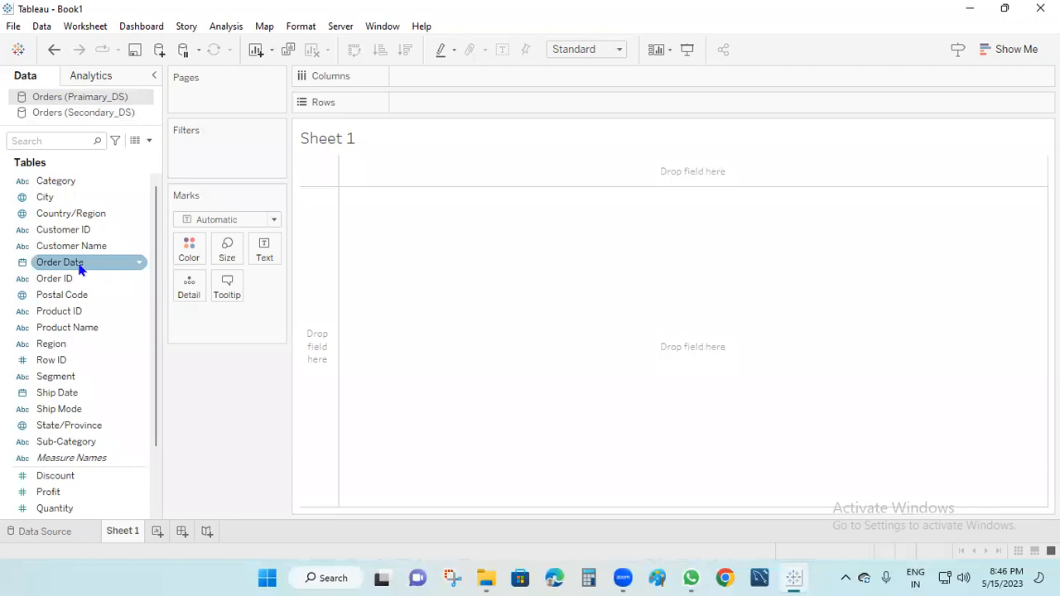
Put YEAR(Order Date) from the primary source, then from Secondary_DS, on Rows.
{"action": "left_click_drag", "start_coordinate": [78, 269], "coordinate": [451, 103]}
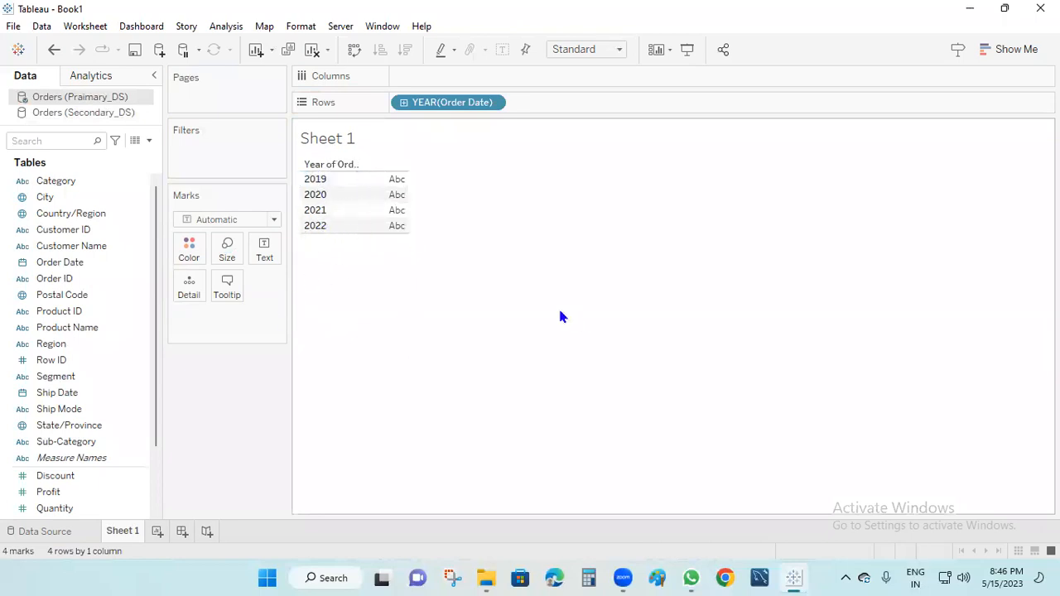
{"action": "left_click", "coordinate": [79, 113]}
{"action": "left_click_drag", "start_coordinate": [47, 266], "coordinate": [543, 110]}
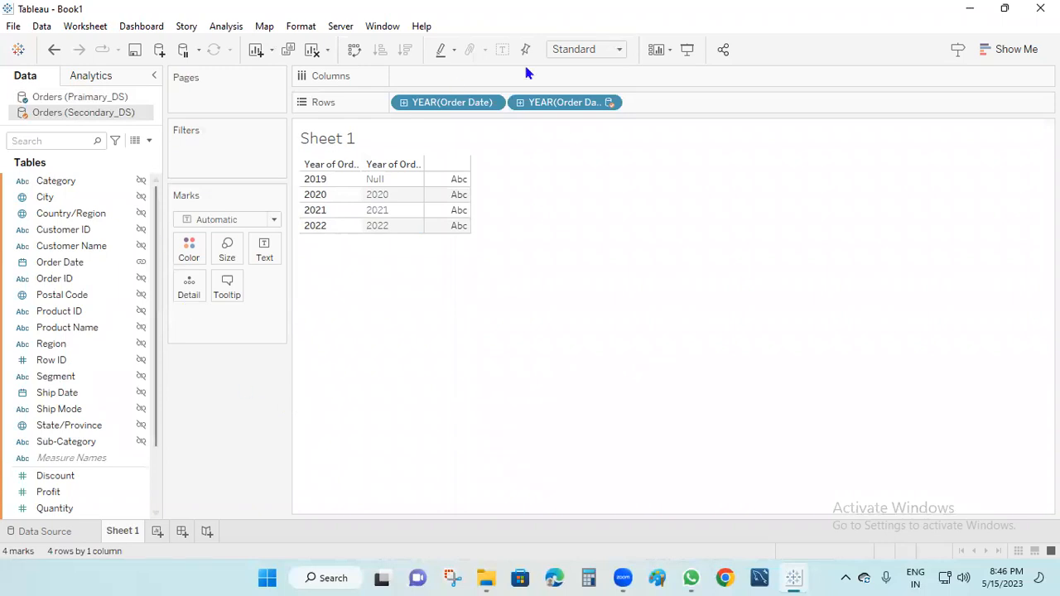
Mark up the two data source icons and Data pane with pen ink, then erase it.
{"action": "mouse_move", "coordinate": [32, 78]}
{"action": "left_mouse_down"}
{"action": "mouse_move", "coordinate": [33, 126]}
{"action": "mouse_move", "coordinate": [38, 76]}
{"action": "mouse_move", "coordinate": [54, 83]}
{"action": "mouse_move", "coordinate": [76, 63]}
{"action": "mouse_move", "coordinate": [91, 84]}
{"action": "left_mouse_up"}
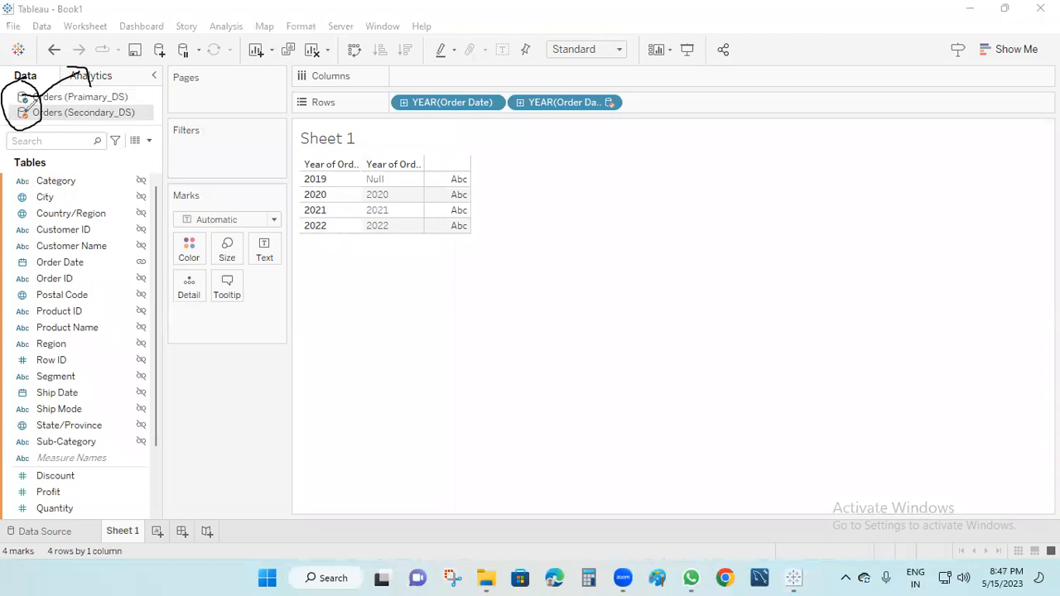
{"action": "mouse_move", "coordinate": [28, 114]}
{"action": "left_mouse_down"}
{"action": "mouse_move", "coordinate": [44, 130]}
{"action": "mouse_move", "coordinate": [109, 139]}
{"action": "mouse_move", "coordinate": [107, 151]}
{"action": "mouse_move", "coordinate": [147, 123]}
{"action": "mouse_move", "coordinate": [184, 121]}
{"action": "left_mouse_up"}
{"action": "mouse_move", "coordinate": [103, 68]}
{"action": "left_mouse_down"}
{"action": "mouse_move", "coordinate": [115, 100]}
{"action": "mouse_move", "coordinate": [103, 91]}
{"action": "left_mouse_up"}
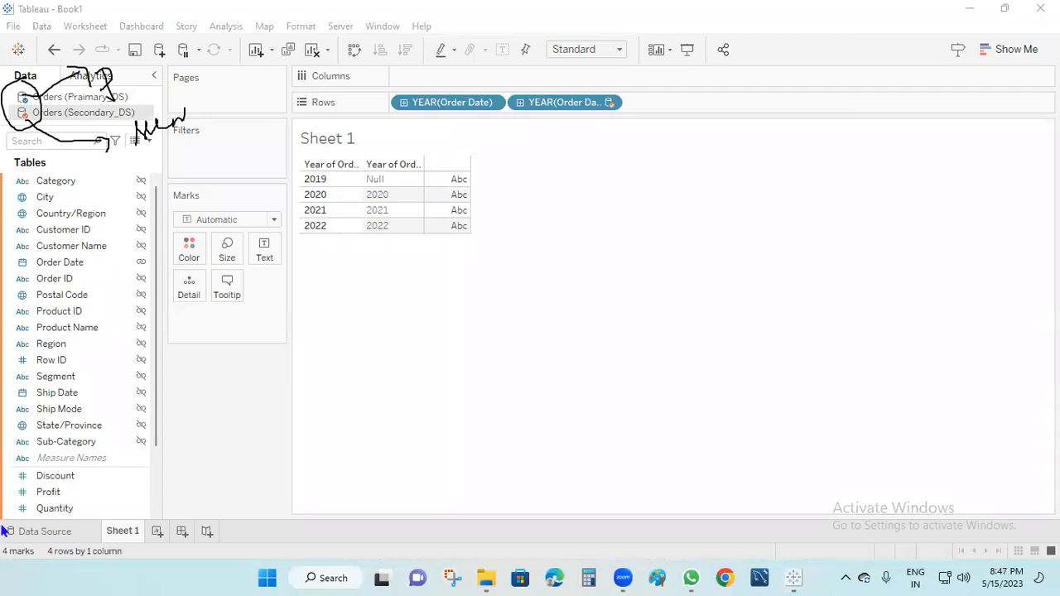
{"action": "key", "text": "Escape"}
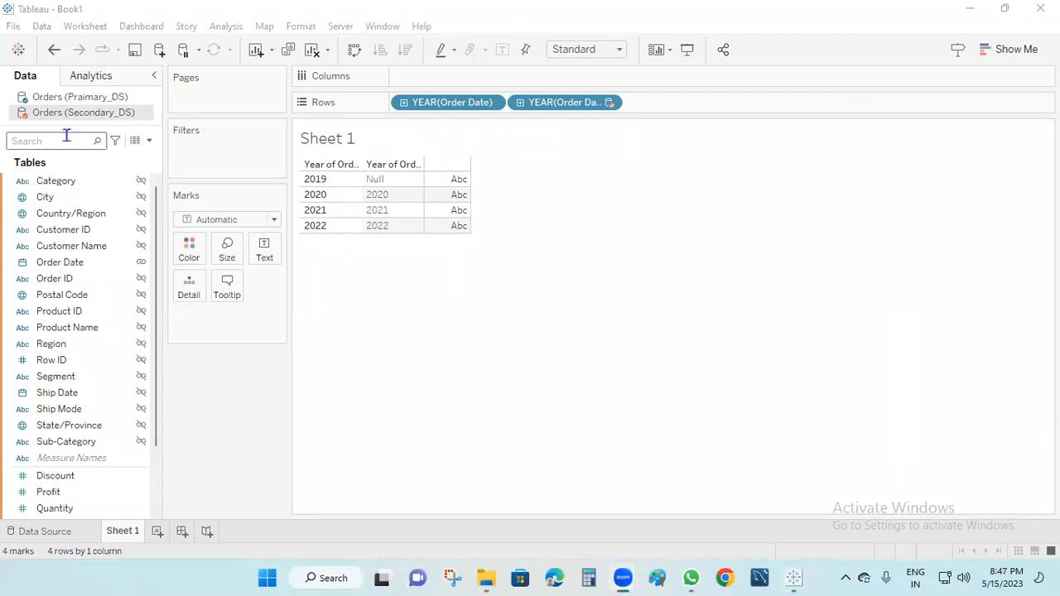
{"action": "left_click", "coordinate": [73, 117]}
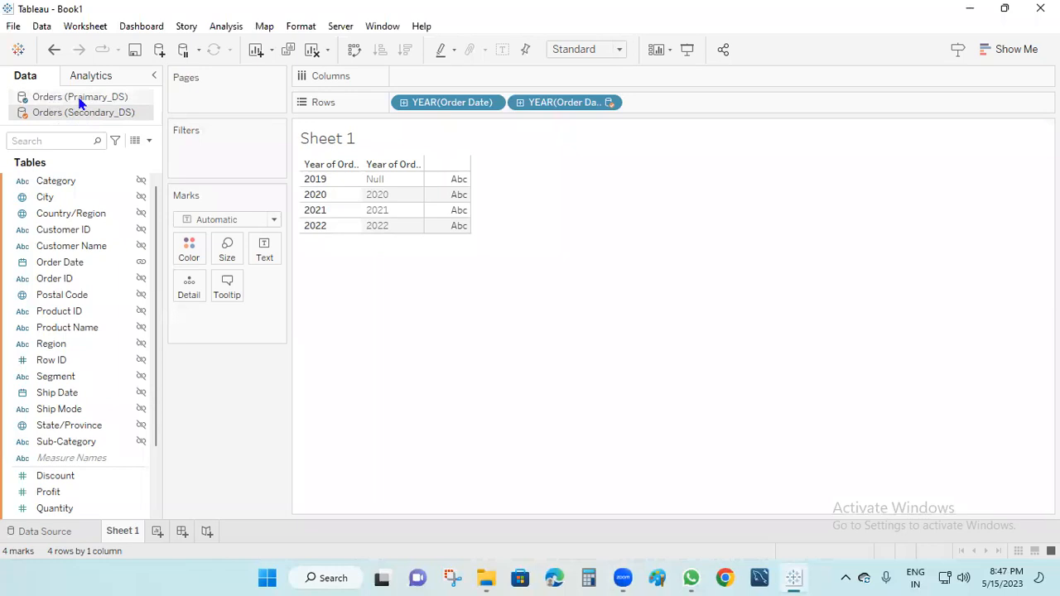
Clear the sheet, removing both YEAR(Order Date) fields from Rows.
{"action": "left_click", "coordinate": [59, 141]}
{"action": "mouse_move", "coordinate": [425, 205]}
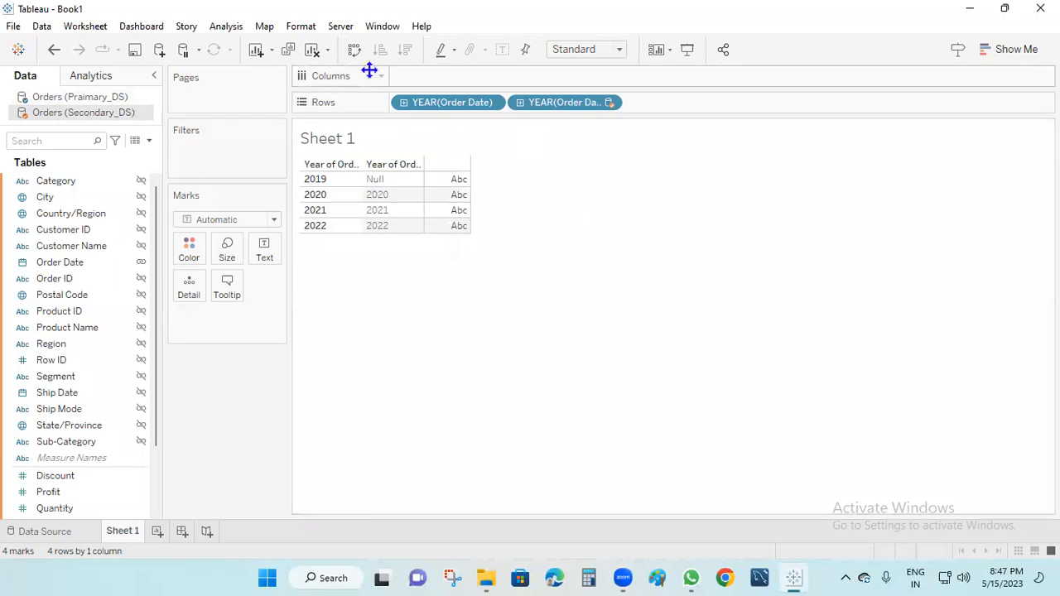
{"action": "left_click", "coordinate": [314, 50]}
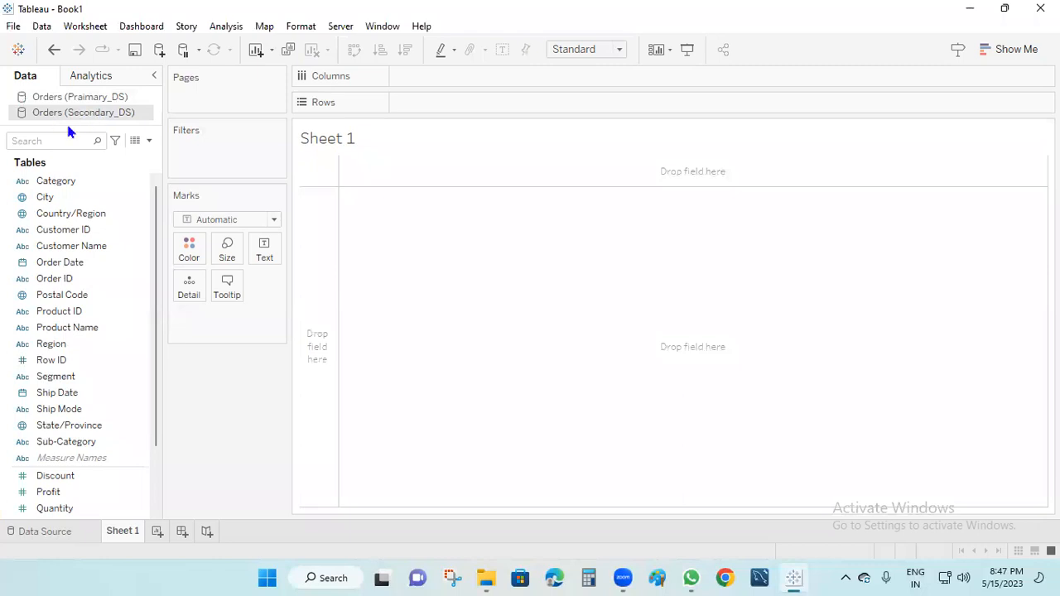
Put Secondary_DS YEAR(Order Date) on Rows, then the primary source's Order Date beside it.
{"action": "mouse_move", "coordinate": [83, 346]}
{"action": "left_mouse_down"}
{"action": "mouse_move", "coordinate": [461, 111]}
{"action": "mouse_move", "coordinate": [93, 344]}
{"action": "left_mouse_up"}
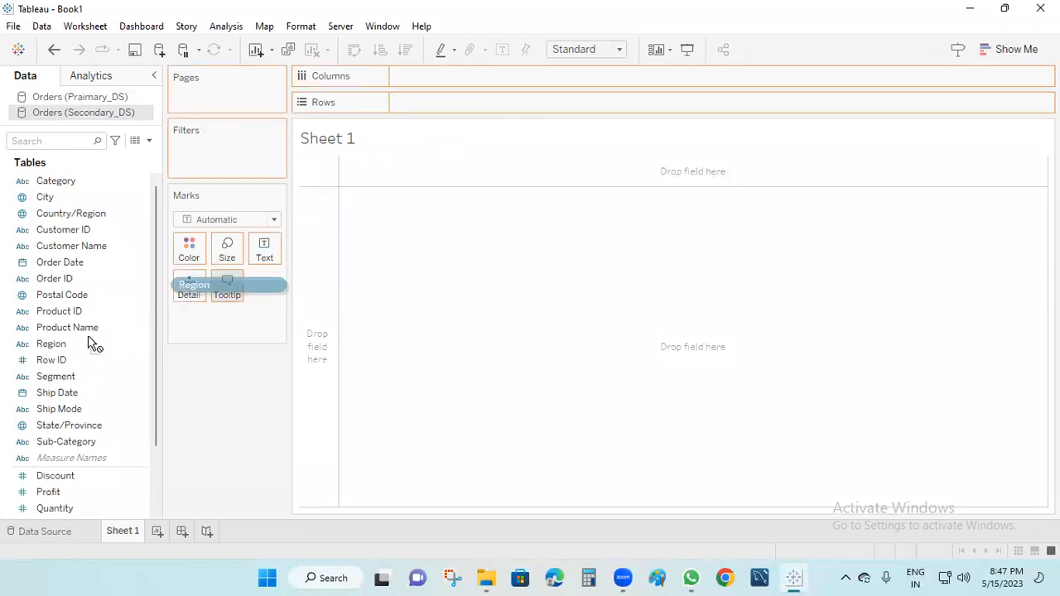
{"action": "left_click_drag", "start_coordinate": [80, 268], "coordinate": [464, 107]}
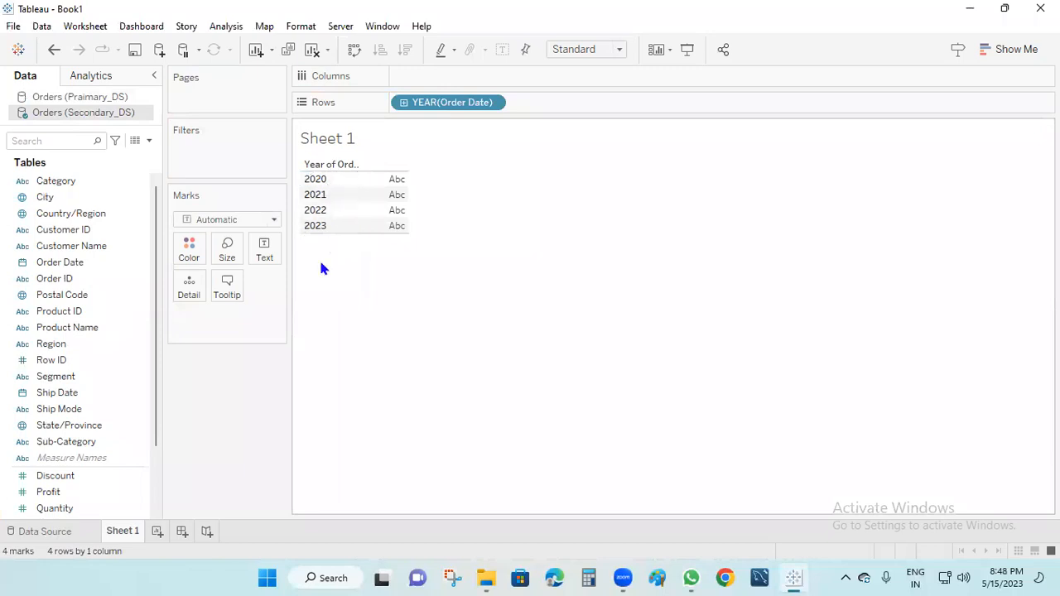
{"action": "left_click", "coordinate": [113, 99]}
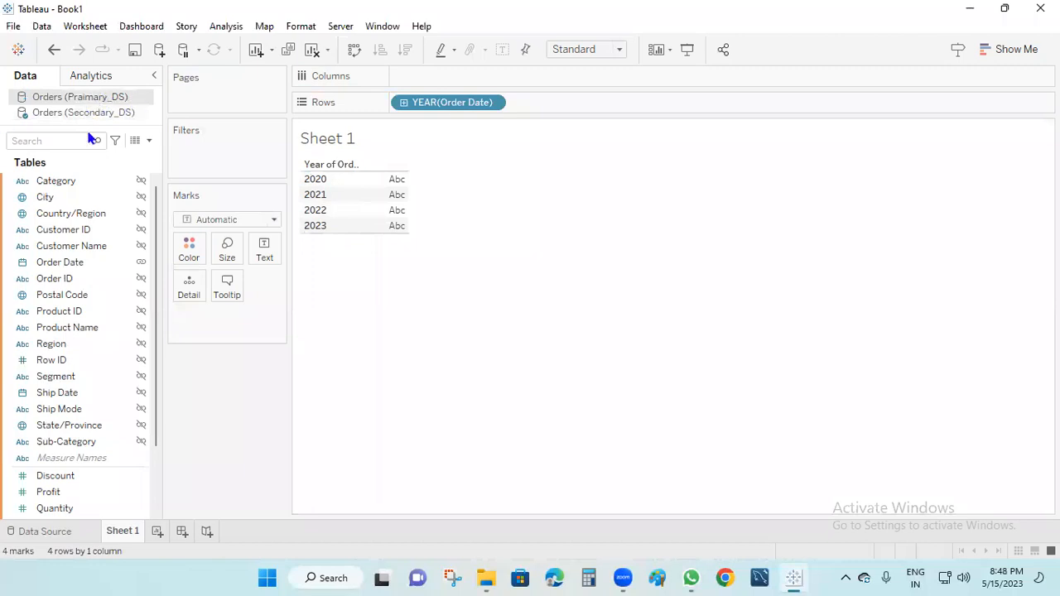
{"action": "left_click", "coordinate": [83, 263]}
{"action": "left_click_drag", "start_coordinate": [83, 263], "coordinate": [625, 102]}
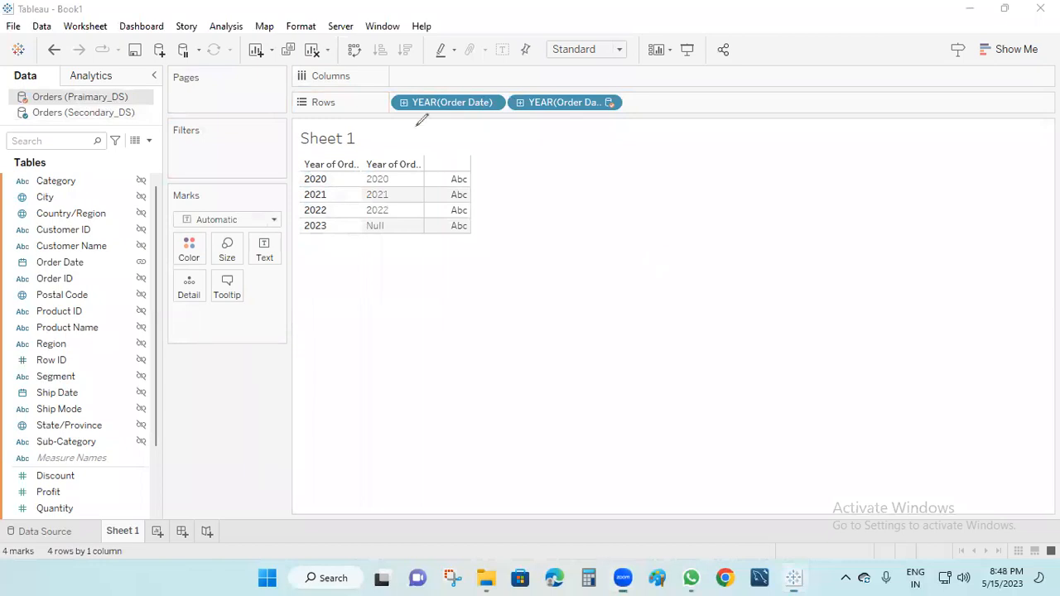
Ink arrows linking each data source to its year field and column, matching 2020 and 2021.
{"action": "left_click_drag", "start_coordinate": [460, 77], "coordinate": [484, 82]}
{"action": "mouse_move", "coordinate": [620, 75]}
{"action": "left_mouse_down"}
{"action": "mouse_move", "coordinate": [530, 135]}
{"action": "mouse_move", "coordinate": [598, 101]}
{"action": "mouse_move", "coordinate": [590, 90]}
{"action": "left_mouse_up"}
{"action": "left_click_drag", "start_coordinate": [470, 121], "coordinate": [523, 115]}
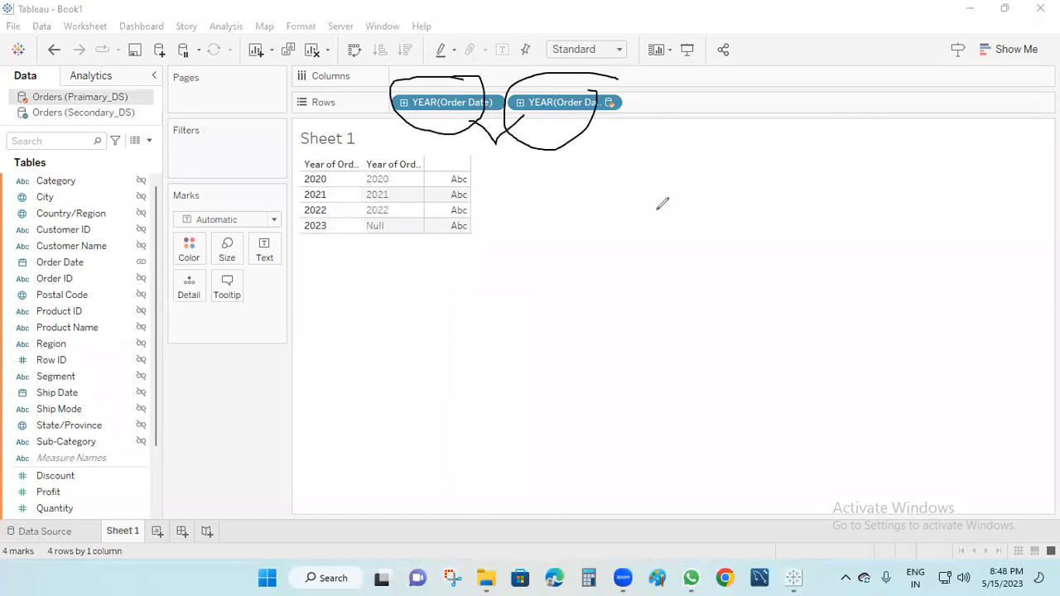
{"action": "mouse_move", "coordinate": [126, 93]}
{"action": "left_mouse_down"}
{"action": "mouse_move", "coordinate": [188, 66]}
{"action": "mouse_move", "coordinate": [396, 87]}
{"action": "left_mouse_up"}
{"action": "mouse_move", "coordinate": [88, 113]}
{"action": "left_mouse_down"}
{"action": "mouse_move", "coordinate": [461, 287]}
{"action": "mouse_move", "coordinate": [545, 217]}
{"action": "mouse_move", "coordinate": [566, 149]}
{"action": "left_mouse_up"}
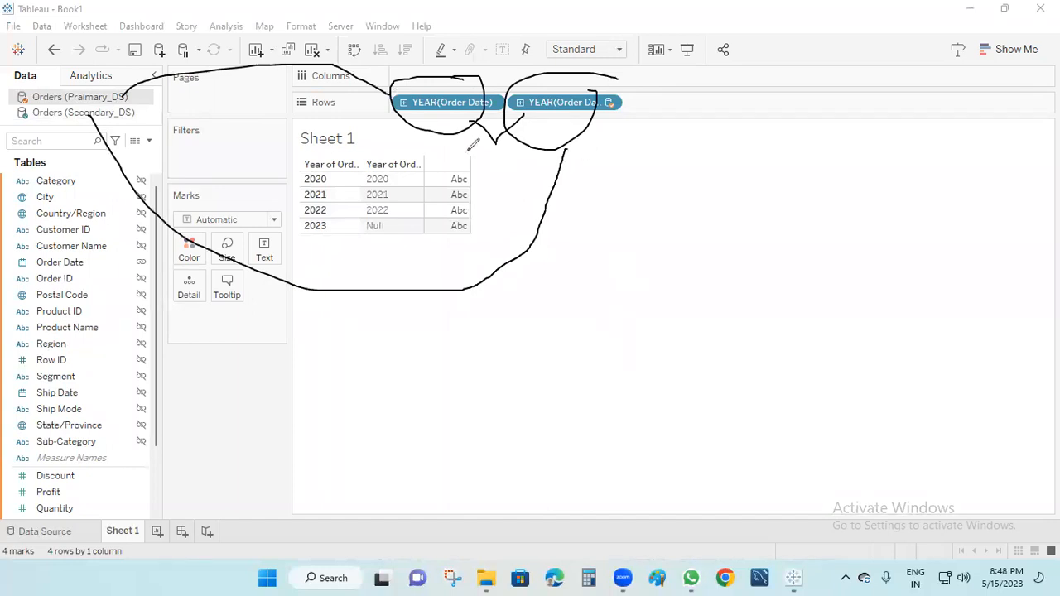
{"action": "key", "text": "Escape"}
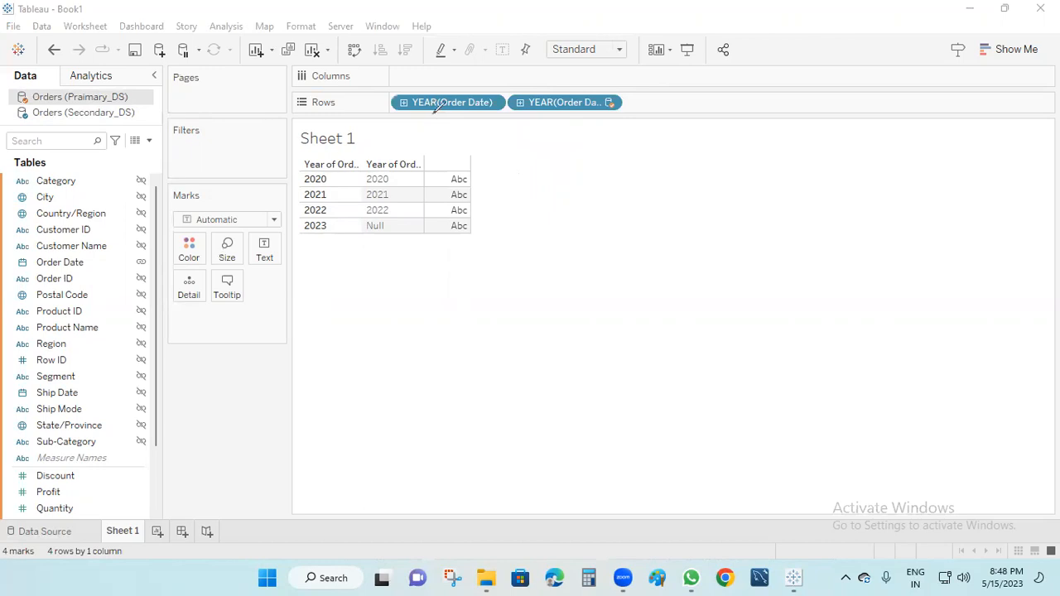
{"action": "mouse_move", "coordinate": [439, 101]}
{"action": "left_mouse_down"}
{"action": "mouse_move", "coordinate": [390, 114]}
{"action": "mouse_move", "coordinate": [305, 164]}
{"action": "mouse_move", "coordinate": [310, 237]}
{"action": "mouse_move", "coordinate": [349, 161]}
{"action": "mouse_move", "coordinate": [321, 165]}
{"action": "left_mouse_up"}
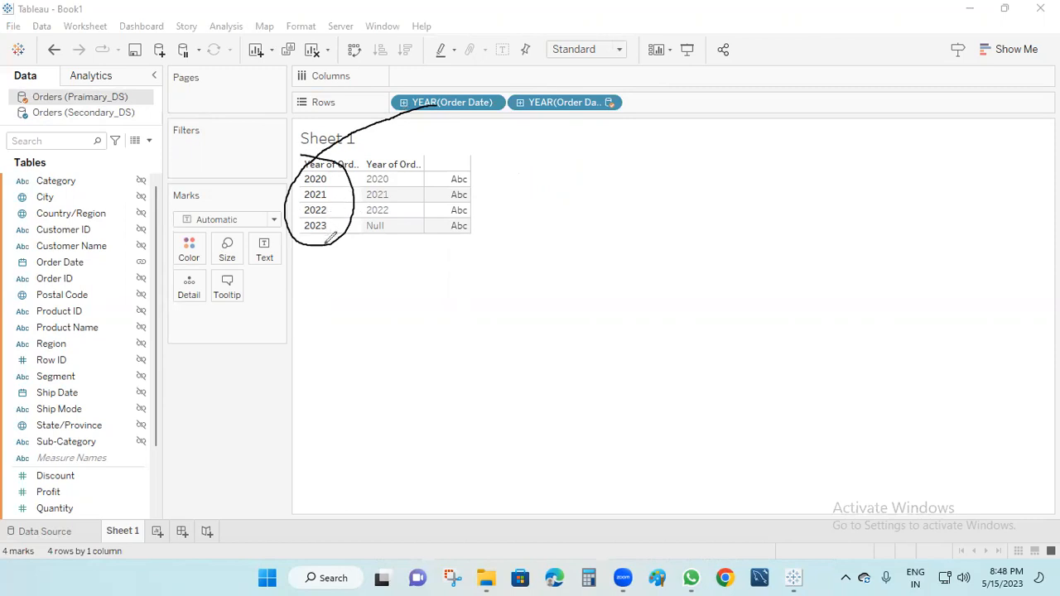
{"action": "mouse_move", "coordinate": [585, 108]}
{"action": "left_mouse_down"}
{"action": "mouse_move", "coordinate": [433, 145]}
{"action": "mouse_move", "coordinate": [405, 164]}
{"action": "left_mouse_up"}
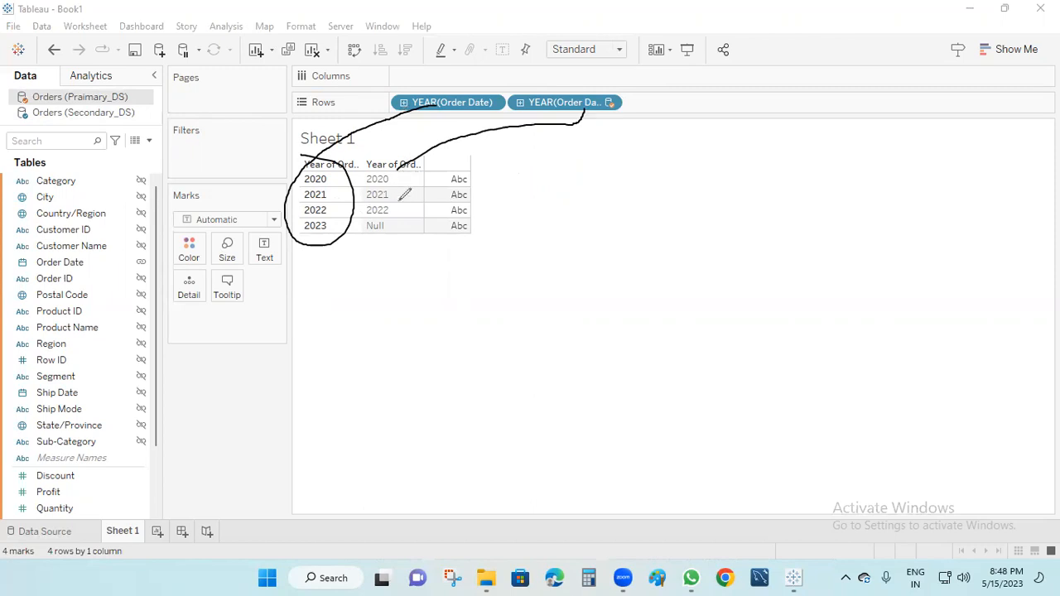
{"action": "mouse_move", "coordinate": [329, 178]}
{"action": "left_mouse_down"}
{"action": "mouse_move", "coordinate": [363, 177]}
{"action": "mouse_move", "coordinate": [372, 263]}
{"action": "mouse_move", "coordinate": [415, 244]}
{"action": "left_mouse_up"}
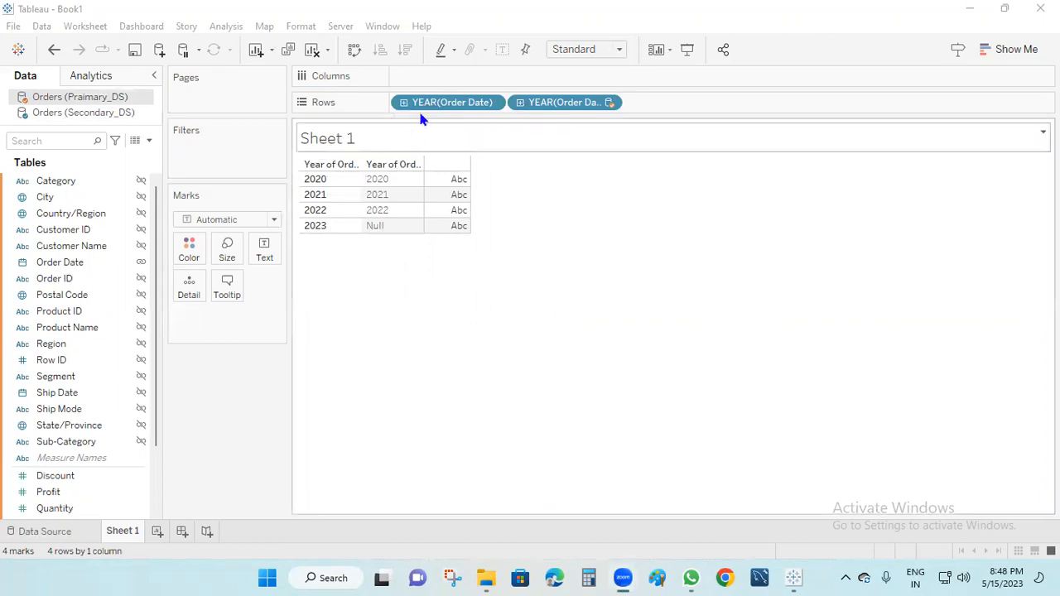
Drag both YEAR(Order Date) fields off Rows to empty the view.
{"action": "mouse_move", "coordinate": [438, 116]}
{"action": "left_mouse_down"}
{"action": "mouse_move", "coordinate": [494, 265]}
{"action": "mouse_move", "coordinate": [325, 263]}
{"action": "left_mouse_up"}
{"action": "left_click_drag", "start_coordinate": [447, 102], "coordinate": [402, 210]}
{"action": "left_click", "coordinate": [74, 230]}
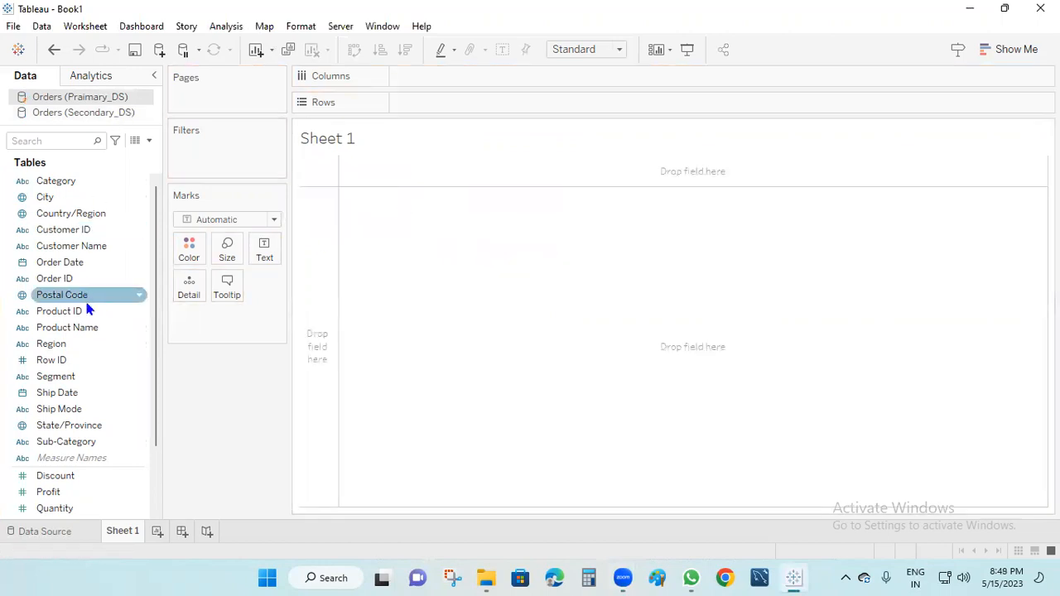
{"action": "left_click_drag", "start_coordinate": [73, 262], "coordinate": [439, 285]}
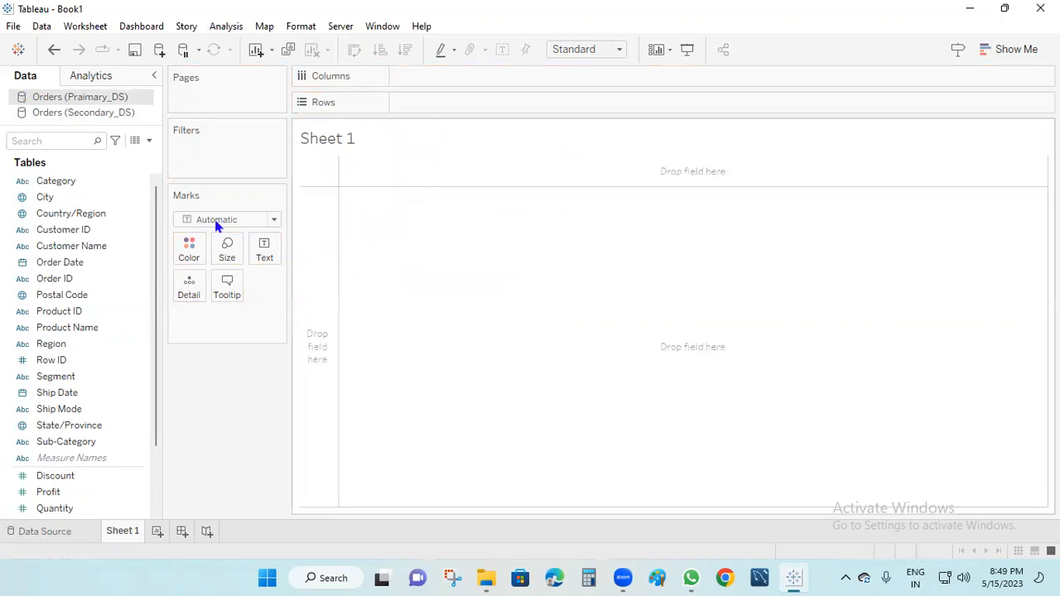
Add Secondary_DS Order Date years to Rows, then clear the whole sheet.
{"action": "left_click", "coordinate": [83, 112]}
{"action": "left_click_drag", "start_coordinate": [83, 263], "coordinate": [452, 108]}
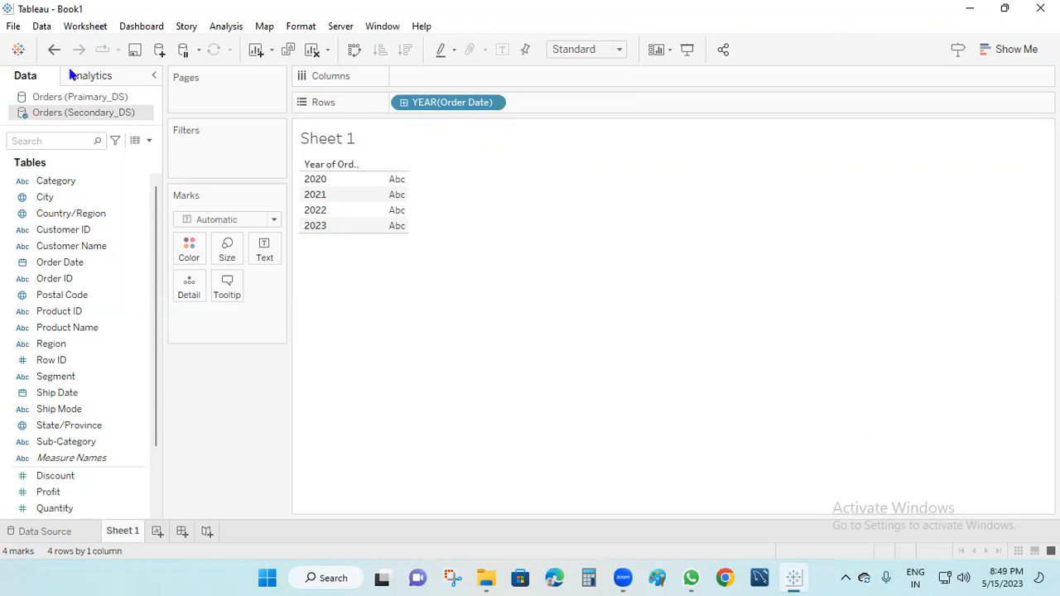
{"action": "left_click", "coordinate": [312, 50]}
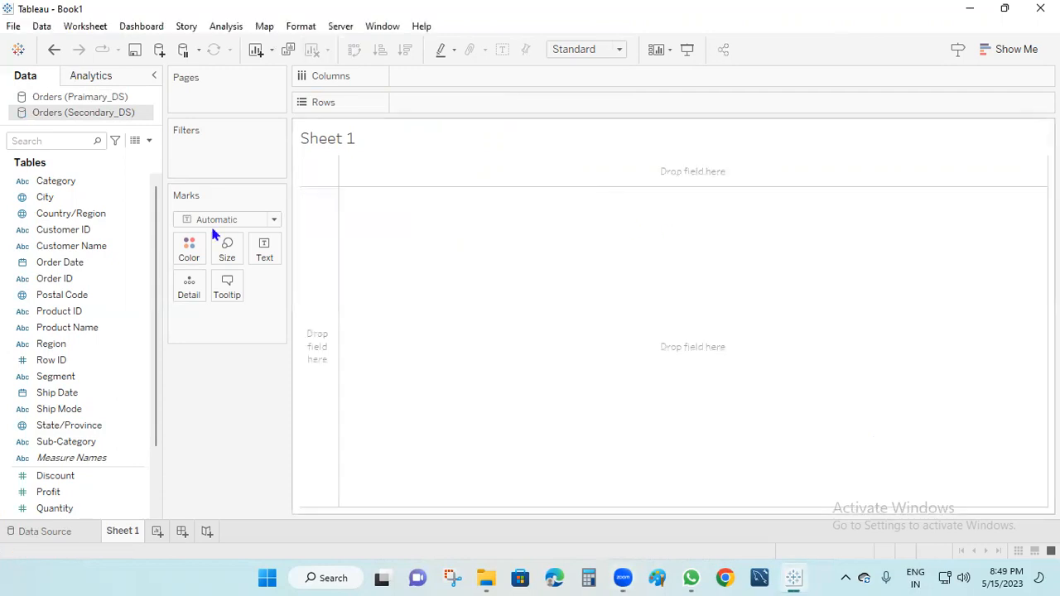
From the primary source, chart SUM(Profit) and SUM(Sales) bars by Region.
{"action": "left_click", "coordinate": [70, 98]}
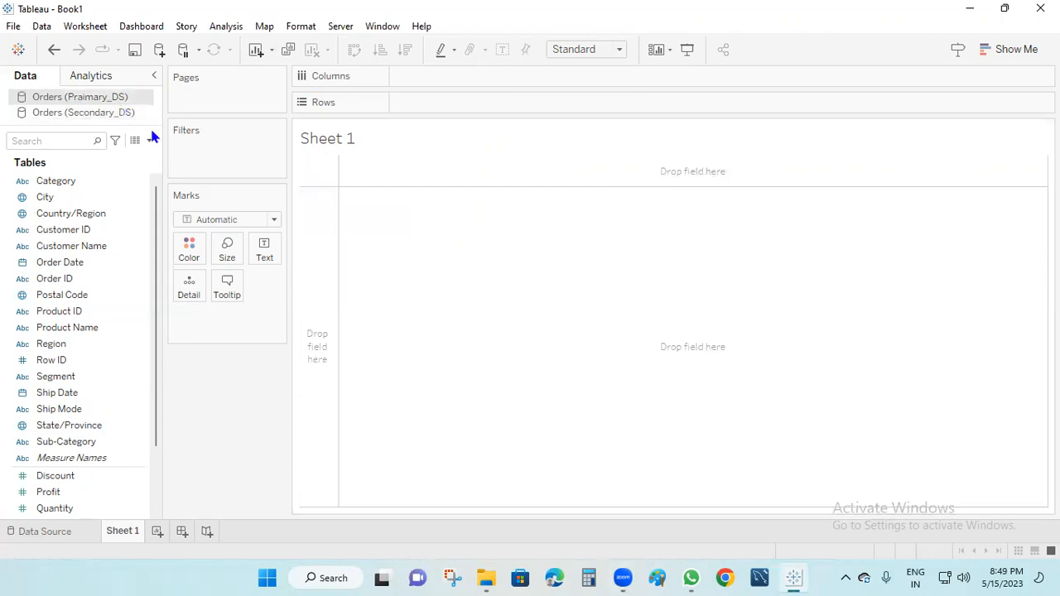
{"action": "left_click_drag", "start_coordinate": [73, 345], "coordinate": [457, 102]}
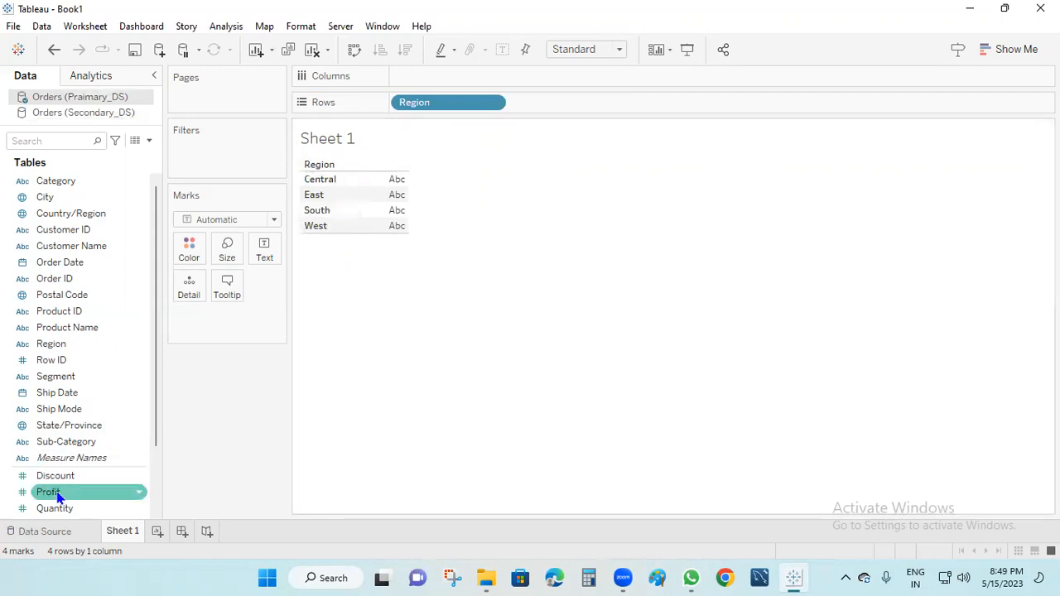
{"action": "left_click_drag", "start_coordinate": [62, 494], "coordinate": [433, 77]}
{"action": "left_click", "coordinate": [38, 139]}
{"action": "type", "text": "SA"}
{"action": "left_click_drag", "start_coordinate": [48, 192], "coordinate": [579, 79]}
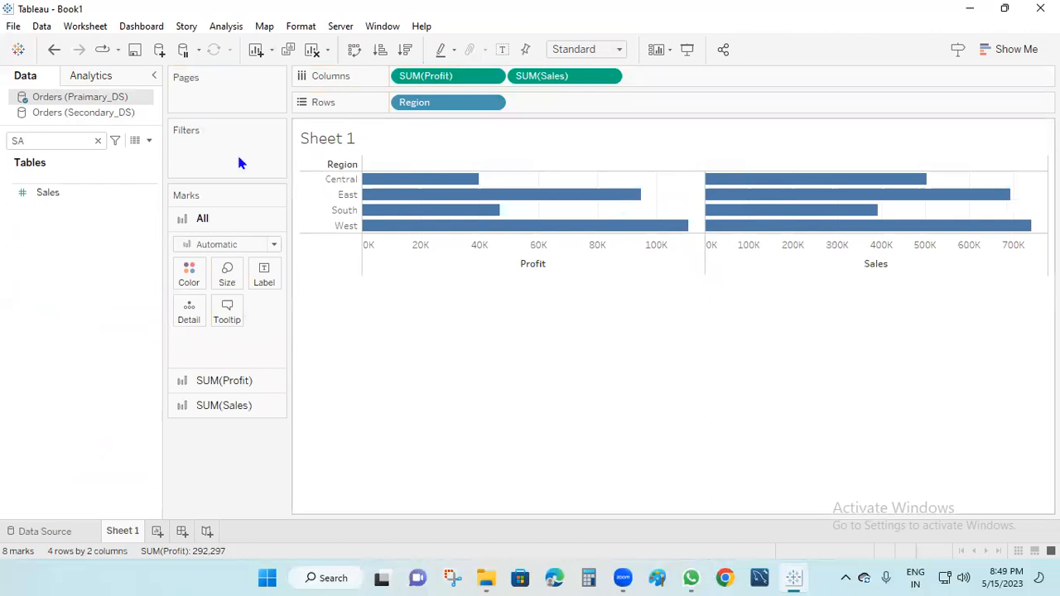
{"action": "left_click", "coordinate": [97, 141]}
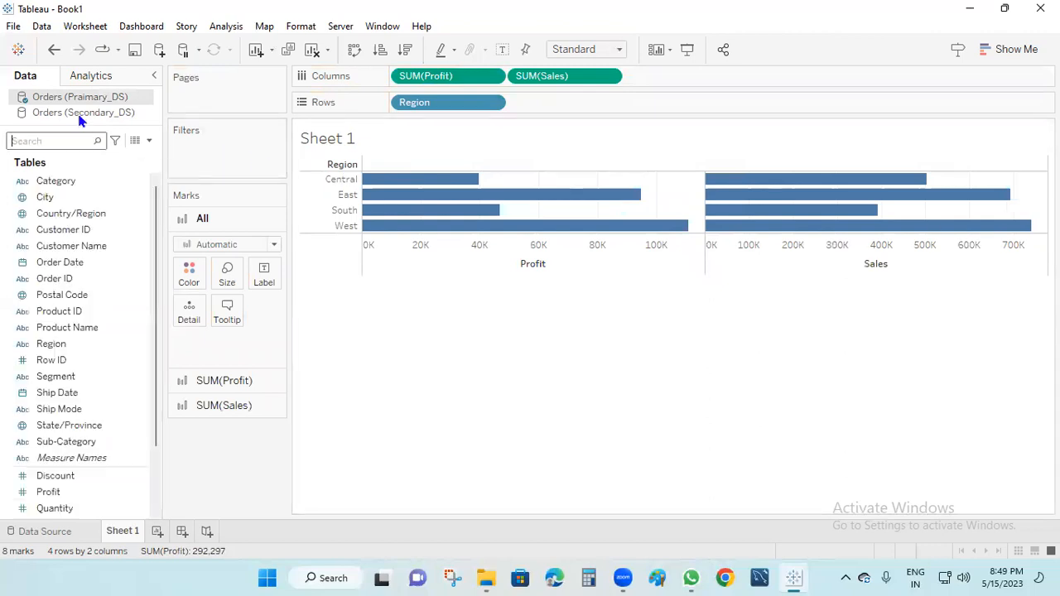
Rename Sheet 1 to P and add a new blank worksheet.
{"action": "double_click", "coordinate": [116, 533]}
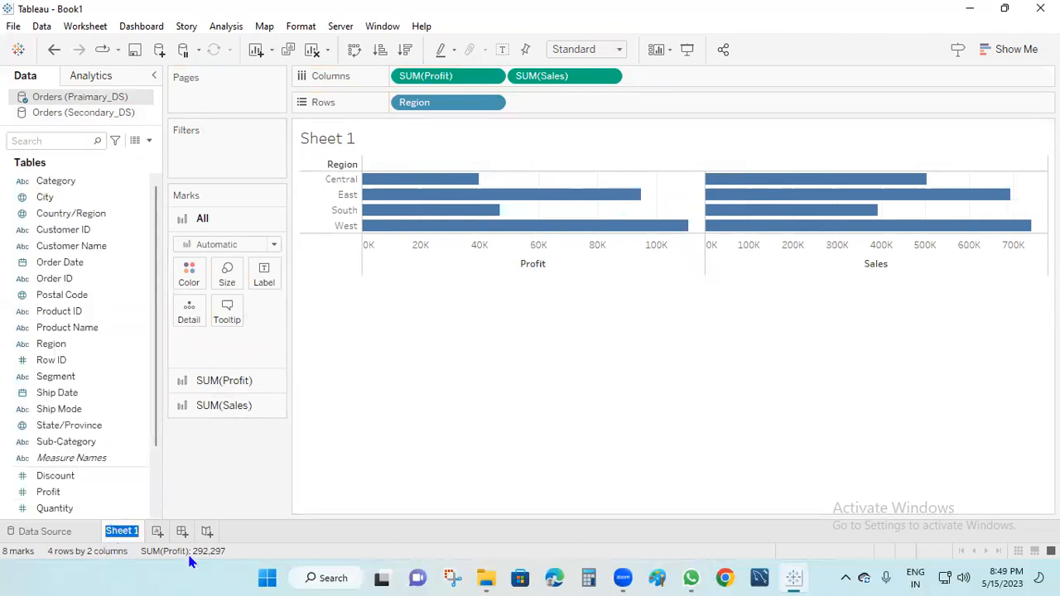
{"action": "type", "text": "p"}
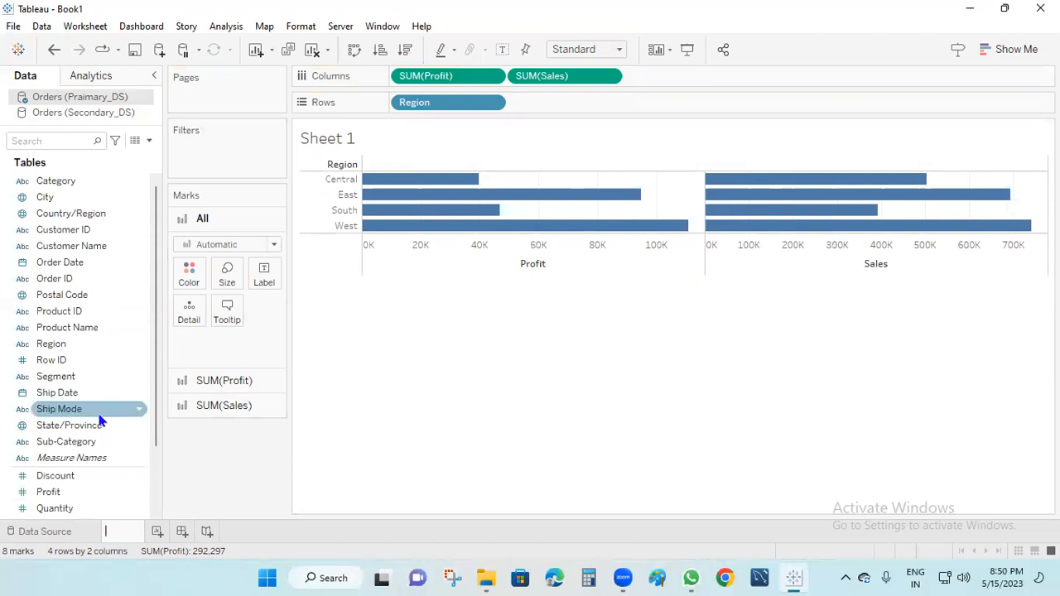
{"action": "key", "text": "Return"}
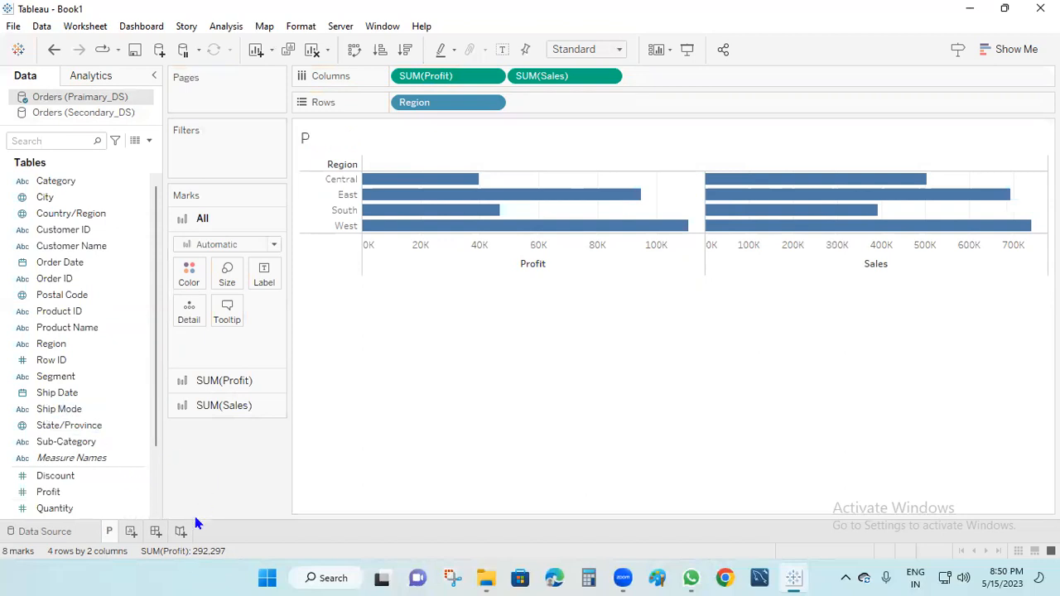
{"action": "left_click", "coordinate": [131, 532]}
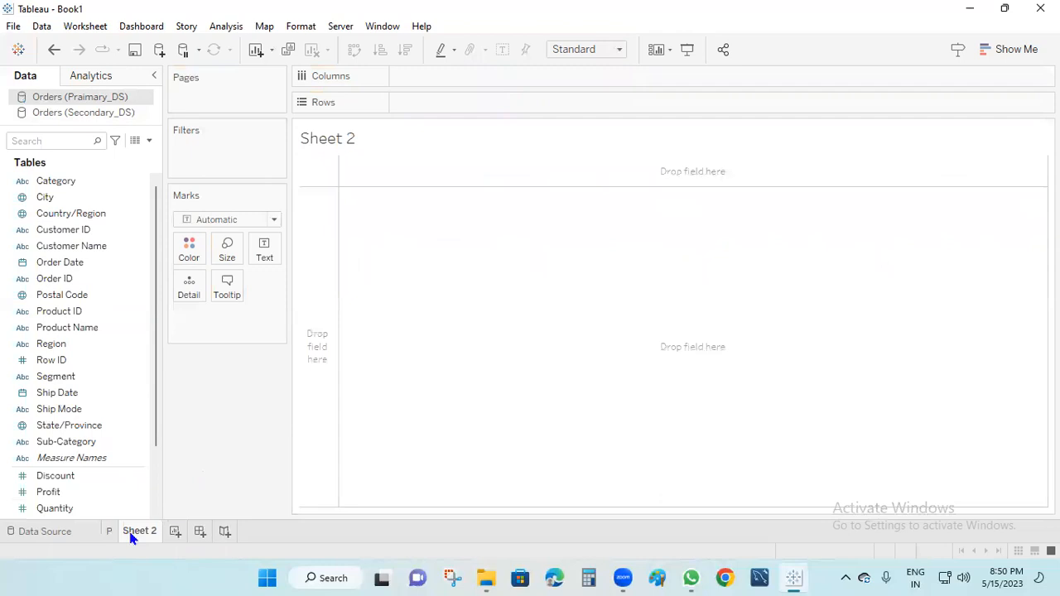
Switch to the Orders (Secondary_DS) data source and rename Sheet 2 to S.
{"action": "left_click", "coordinate": [85, 114]}
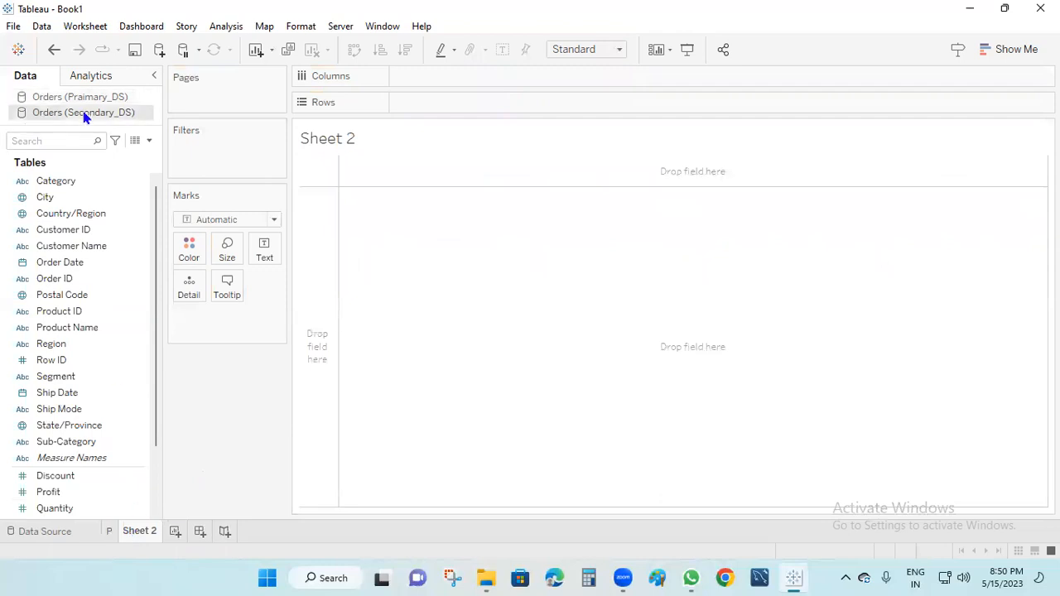
{"action": "double_click", "coordinate": [134, 532]}
{"action": "type", "text": "S"}
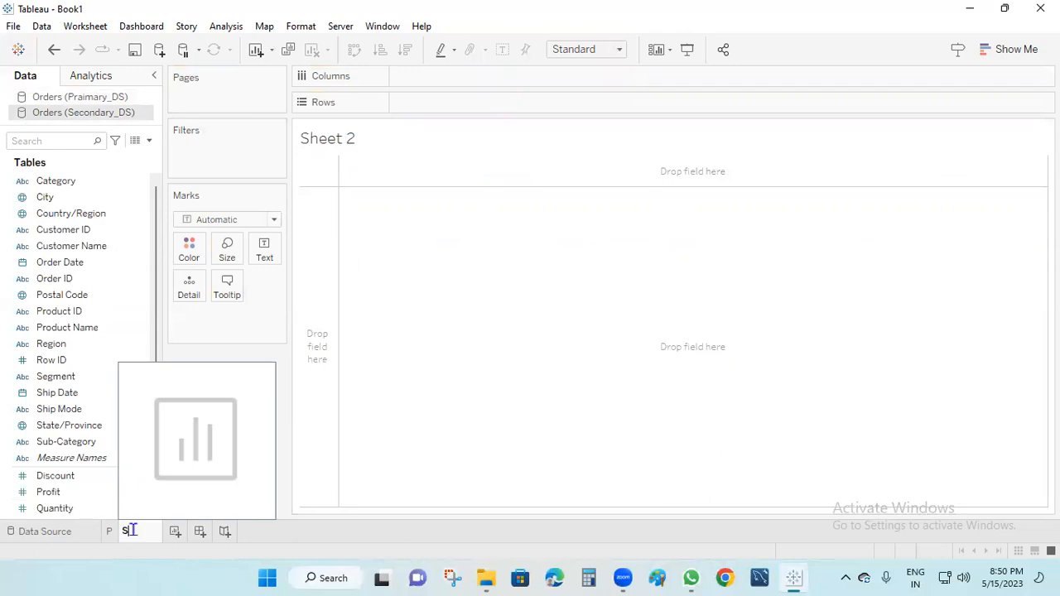
{"action": "left_click", "coordinate": [350, 439]}
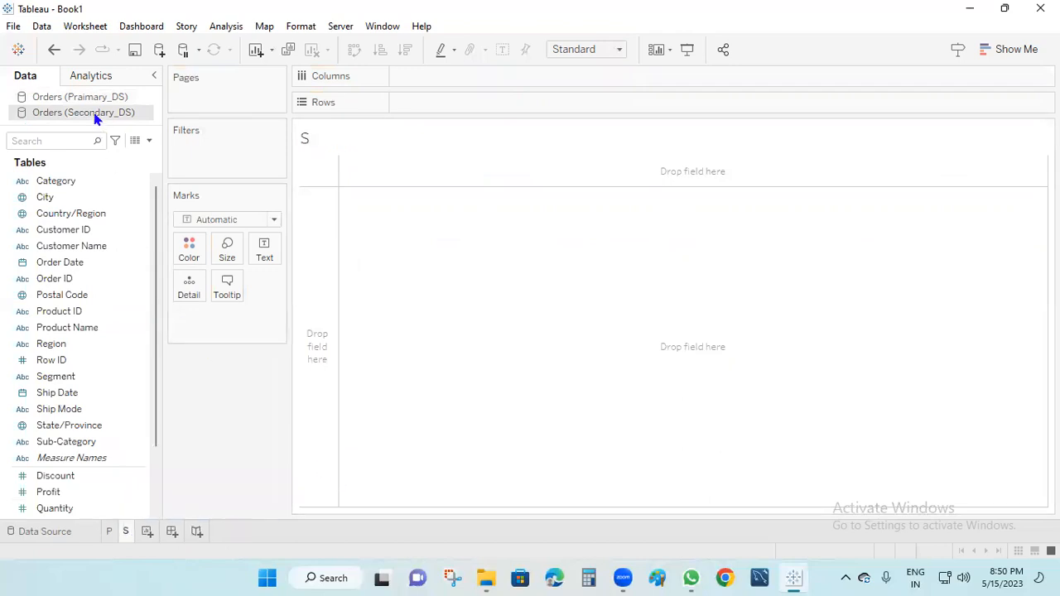
Chart Region on Rows with SUM(Sales) and SUM(Profit) bars on Columns.
{"action": "left_click_drag", "start_coordinate": [71, 344], "coordinate": [464, 104]}
{"action": "scroll", "coordinate": [65, 463], "scroll_direction": "down", "scroll_amount": 3}
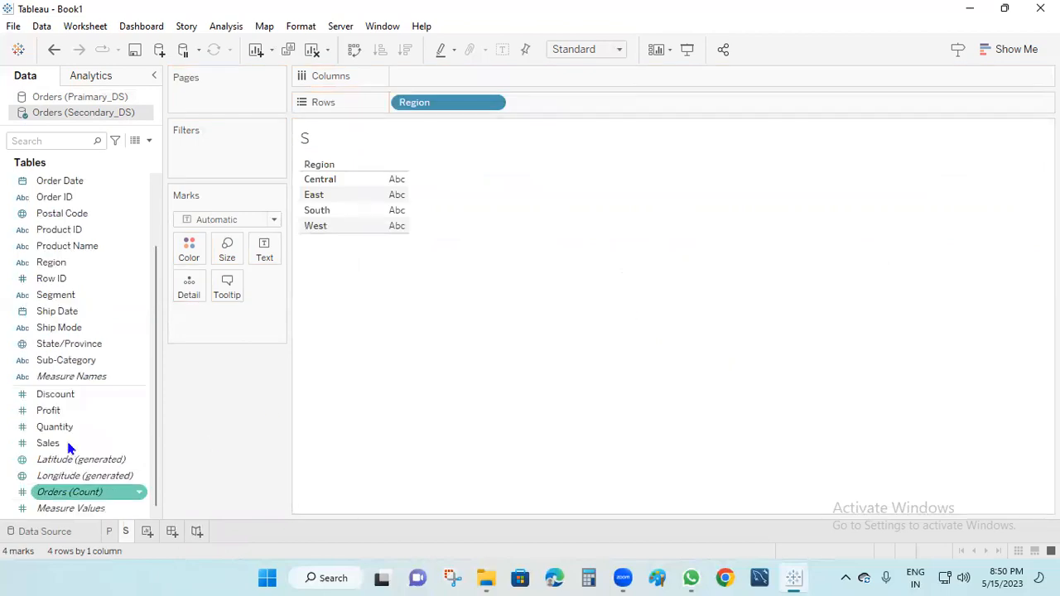
{"action": "left_click_drag", "start_coordinate": [66, 444], "coordinate": [428, 78]}
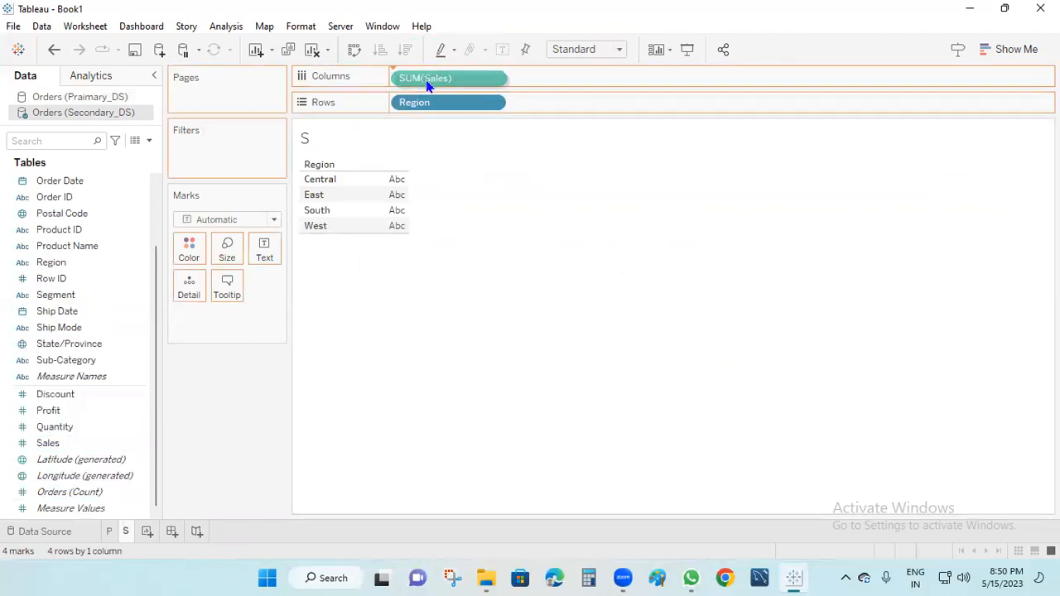
{"action": "left_click", "coordinate": [83, 460]}
{"action": "left_click", "coordinate": [69, 396]}
{"action": "left_click_drag", "start_coordinate": [68, 411], "coordinate": [561, 83]}
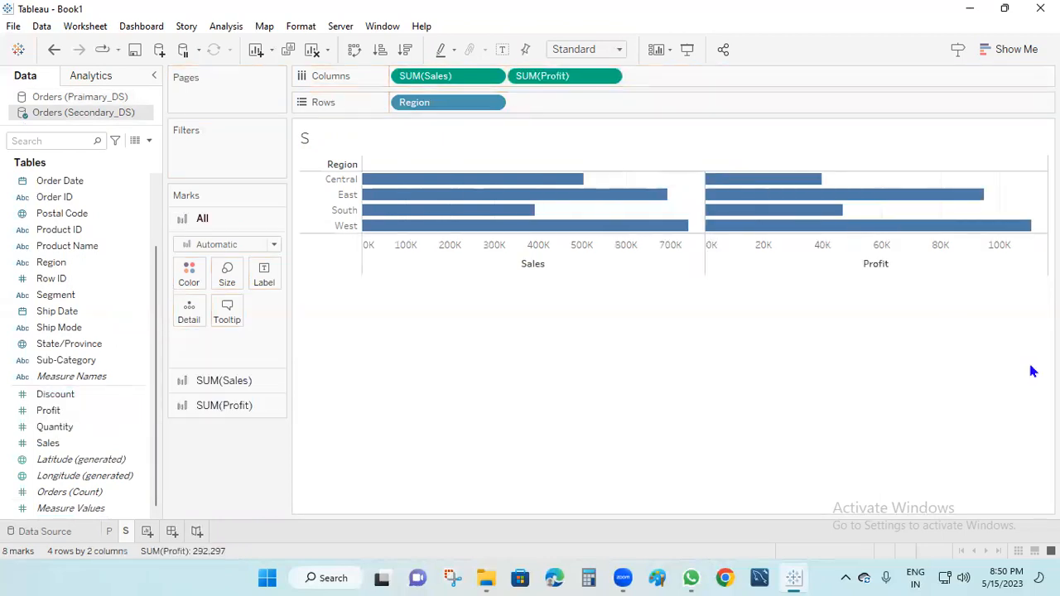
Return to sheet P and begin creating a new parameter.
{"action": "left_click", "coordinate": [108, 532]}
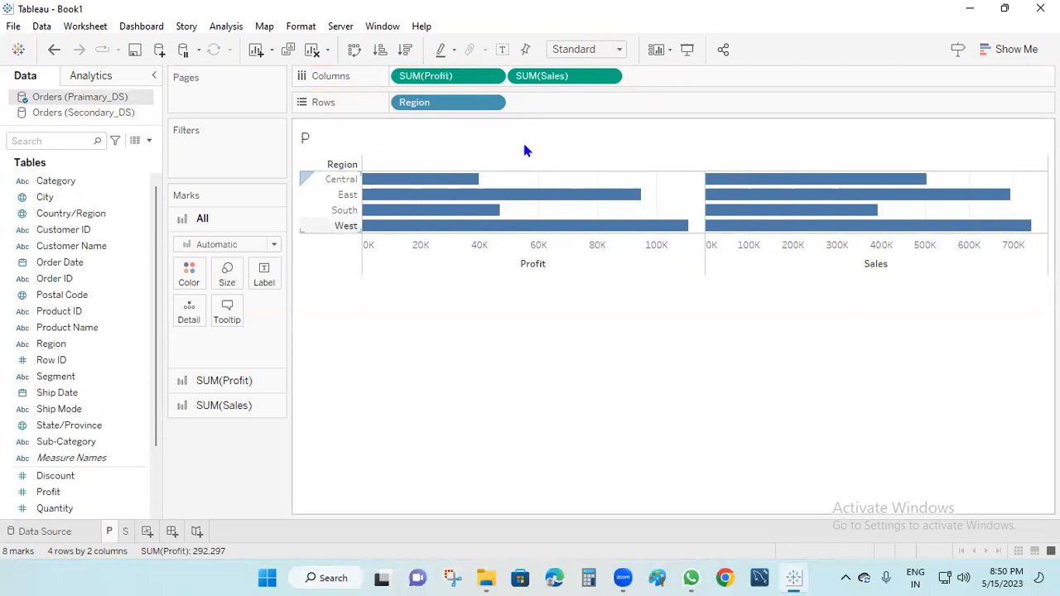
{"action": "left_click", "coordinate": [125, 531]}
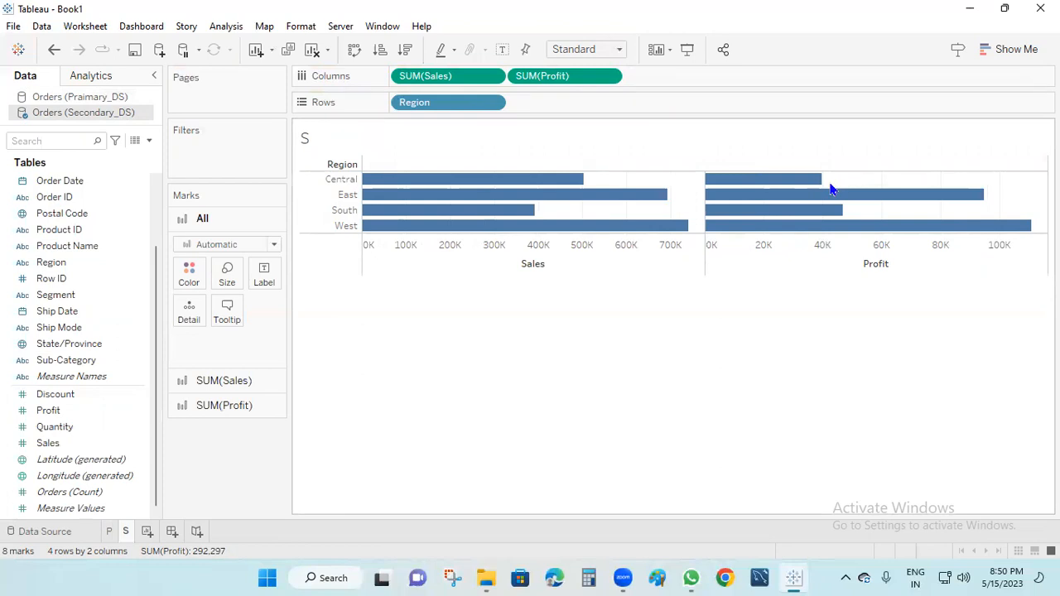
{"action": "left_click", "coordinate": [109, 531]}
{"action": "left_click", "coordinate": [149, 140]}
{"action": "left_click", "coordinate": [66, 175]}
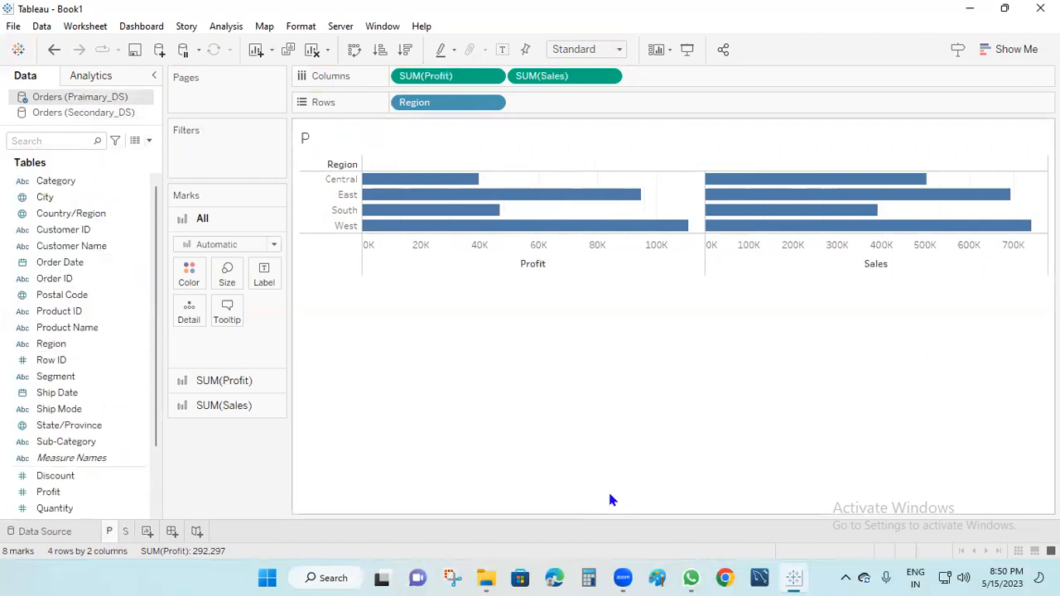
Name the parameter REGION, with String data type and a List of allowed values.
{"action": "left_click_drag", "start_coordinate": [421, 146], "coordinate": [300, 153]}
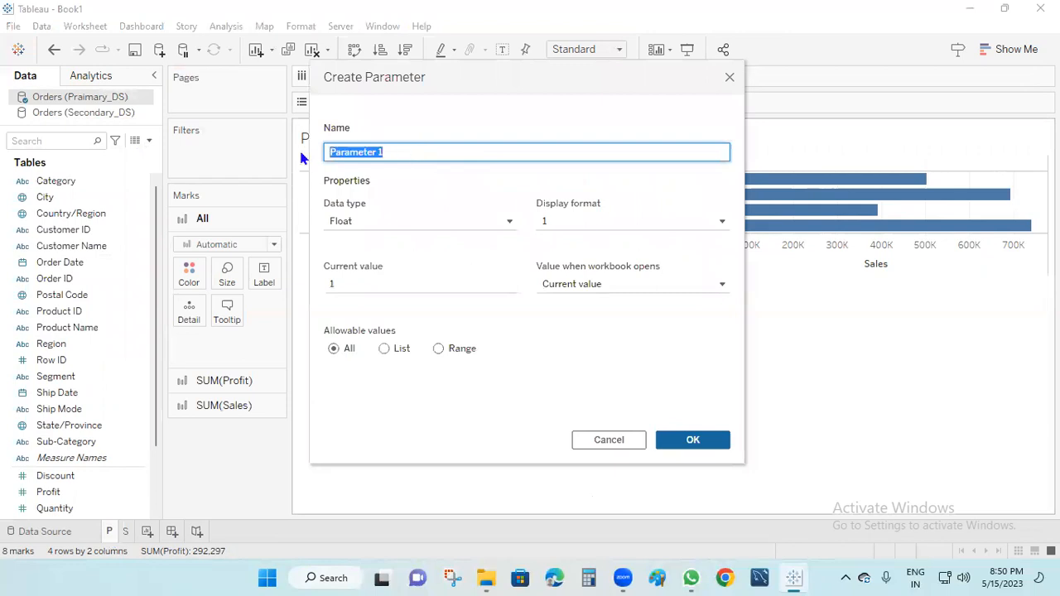
{"action": "type", "text": "reg"}
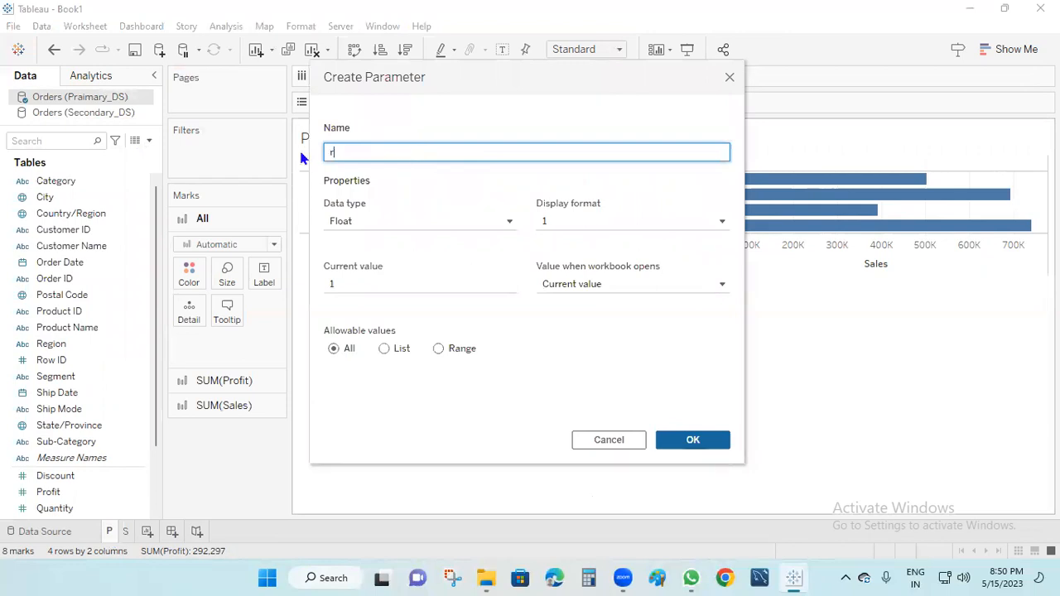
{"action": "key", "text": "BackSpace"}
{"action": "key", "text": "BackSpace"}
{"action": "type", "text": "egion"}
{"action": "key", "text": "BackSpace"}
{"action": "key", "text": "BackSpace"}
{"action": "key", "text": "BackSpace"}
{"action": "key", "text": "BackSpace"}
{"action": "key", "text": "BackSpace"}
{"action": "key", "text": "BackSpace"}
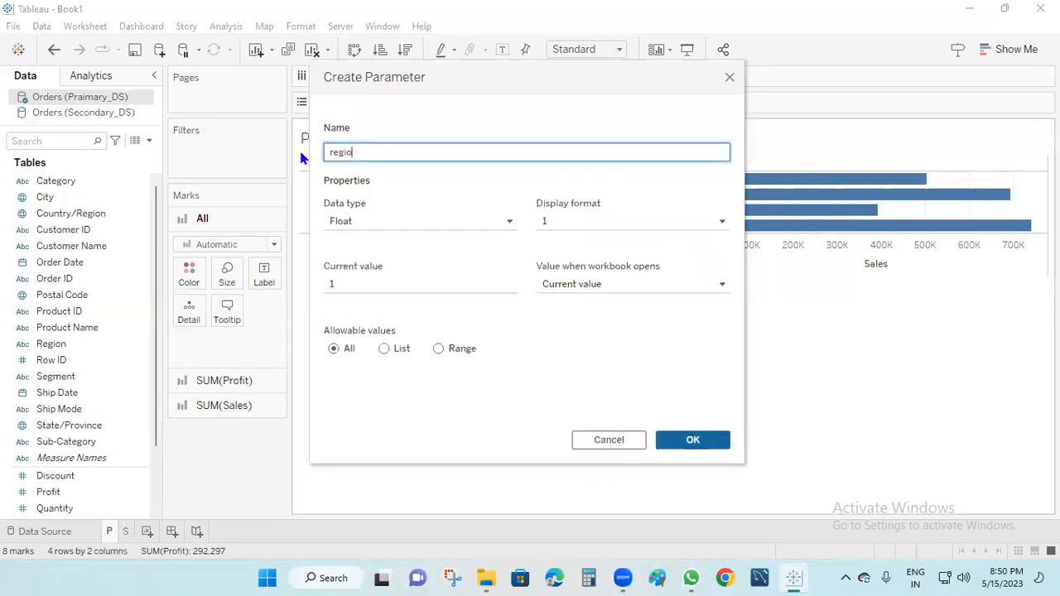
{"action": "type", "text": "R"}
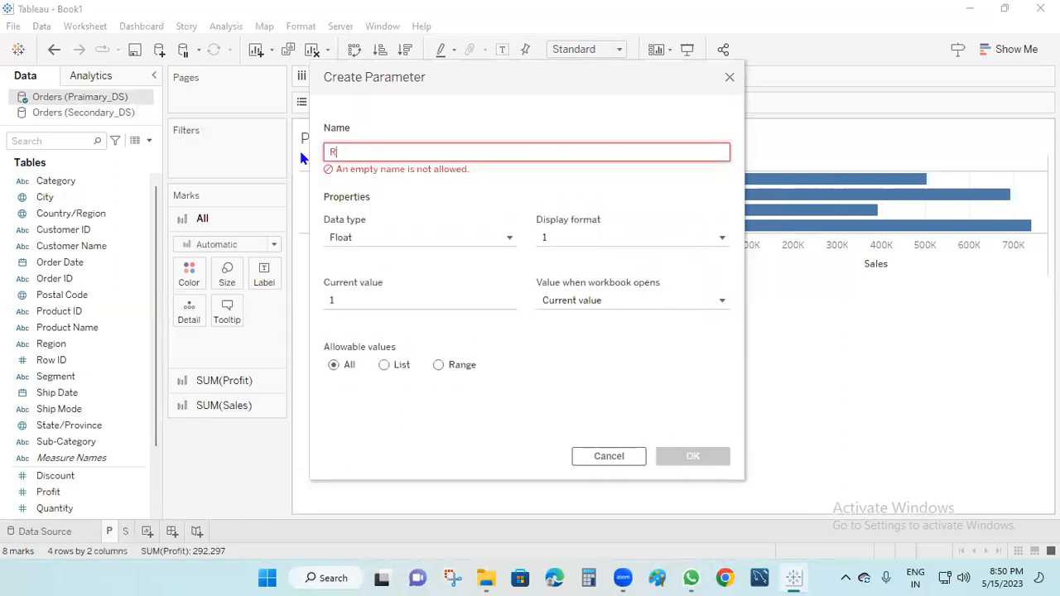
{"action": "type", "text": "EGION"}
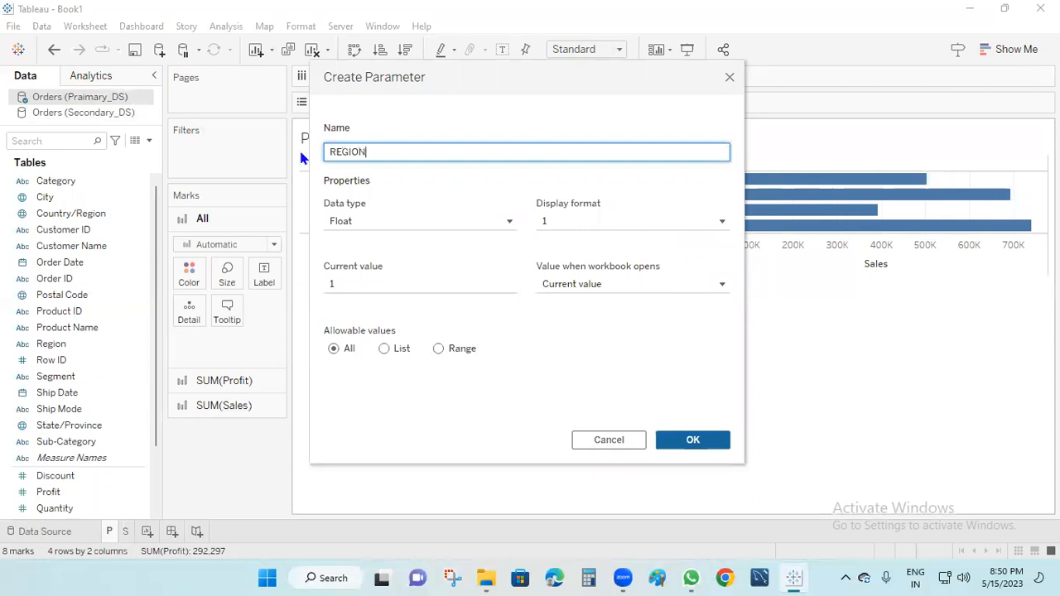
{"action": "left_click", "coordinate": [480, 222]}
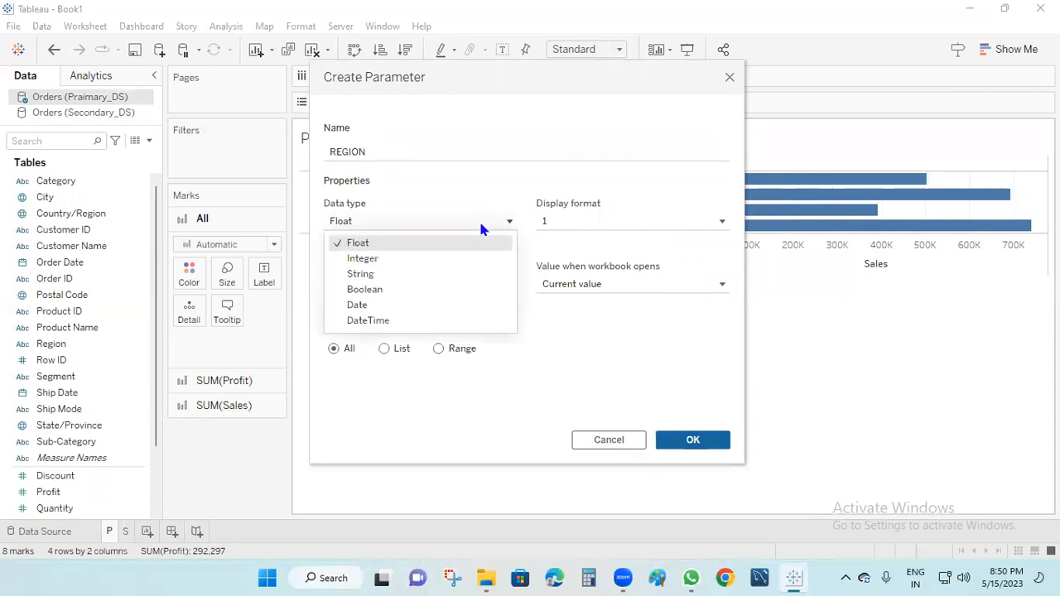
{"action": "left_click", "coordinate": [384, 272]}
{"action": "left_click", "coordinate": [384, 348]}
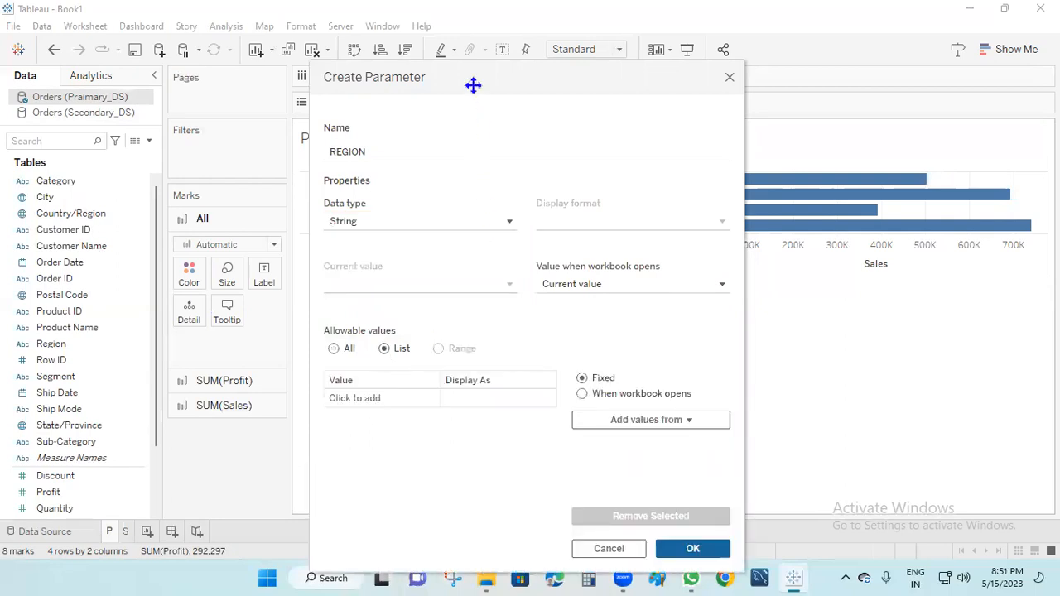
Enter Central, East, South and West as allowed values and save the parameter.
{"action": "left_click_drag", "start_coordinate": [473, 86], "coordinate": [787, 149]}
{"action": "left_click", "coordinate": [689, 461]}
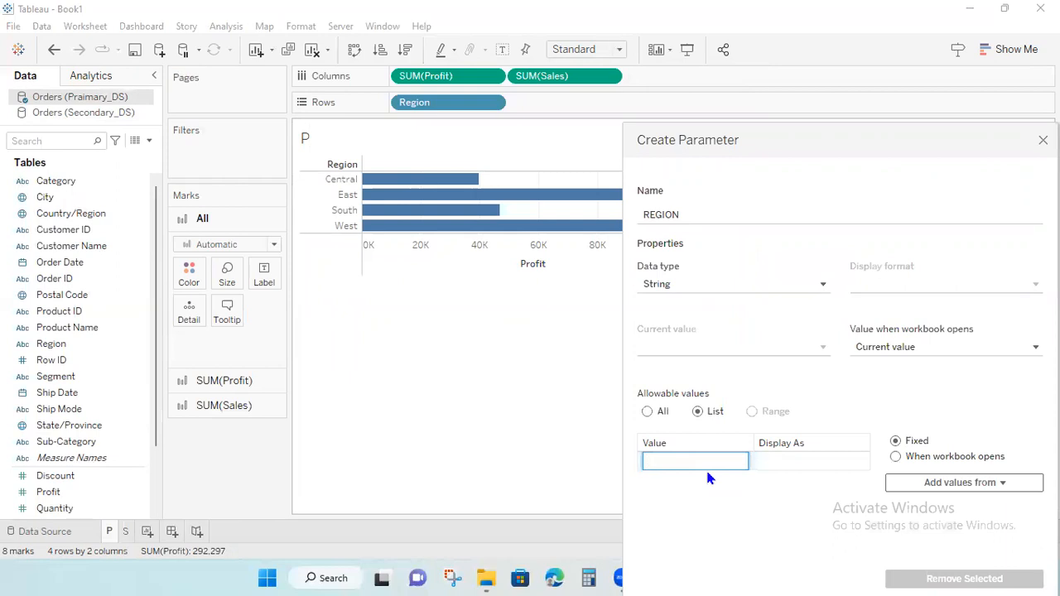
{"action": "type", "text": "Central"}
{"action": "key", "text": "Return"}
{"action": "left_click", "coordinate": [689, 478]}
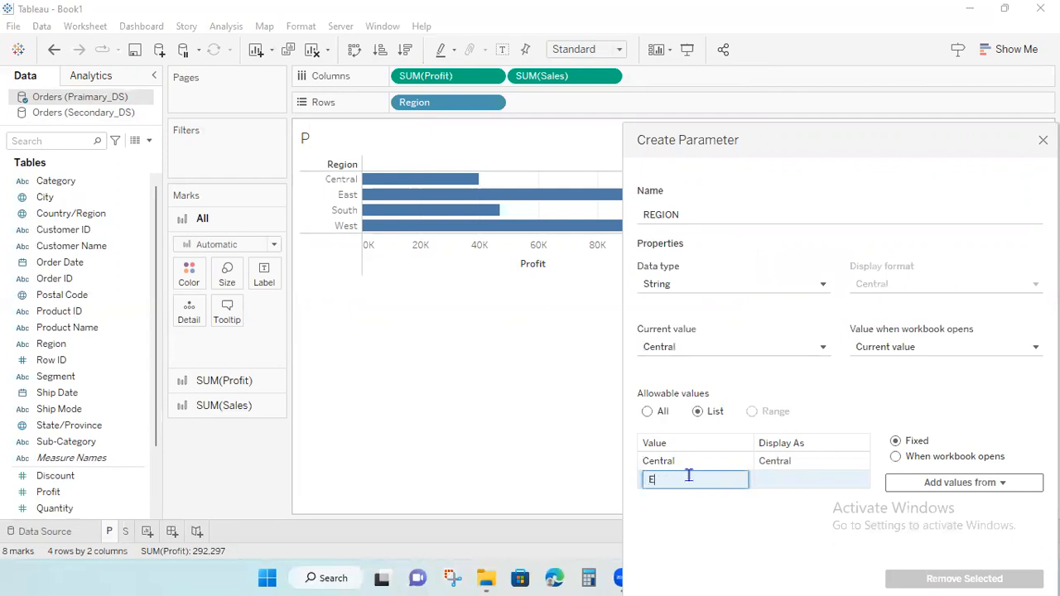
{"action": "key", "text": "Return"}
{"action": "left_click", "coordinate": [670, 499]}
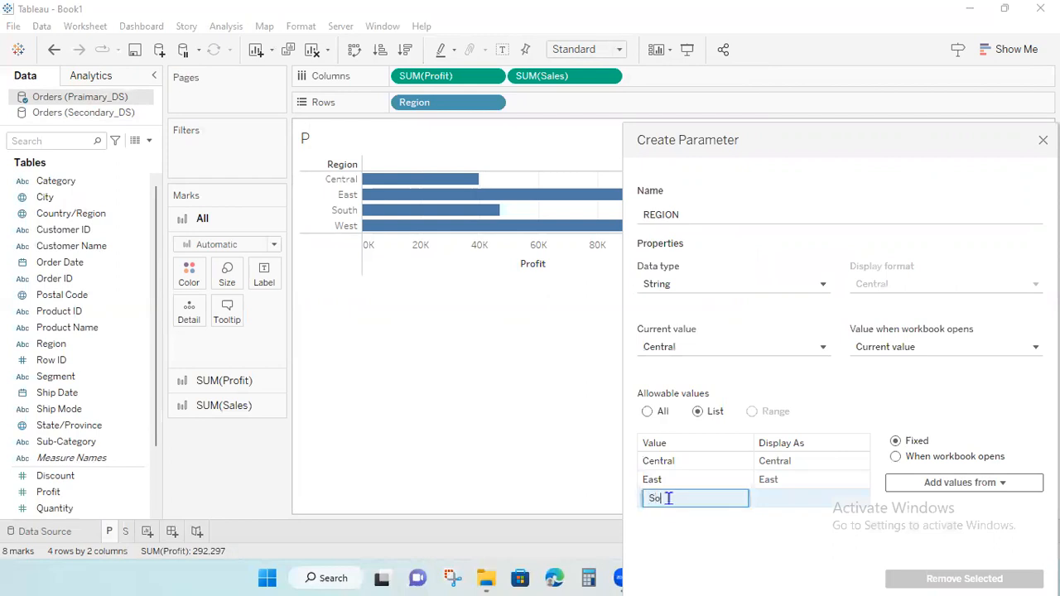
{"action": "type", "text": "South"}
{"action": "key", "text": "Return"}
{"action": "left_click", "coordinate": [685, 518]}
{"action": "type", "text": "Wes"}
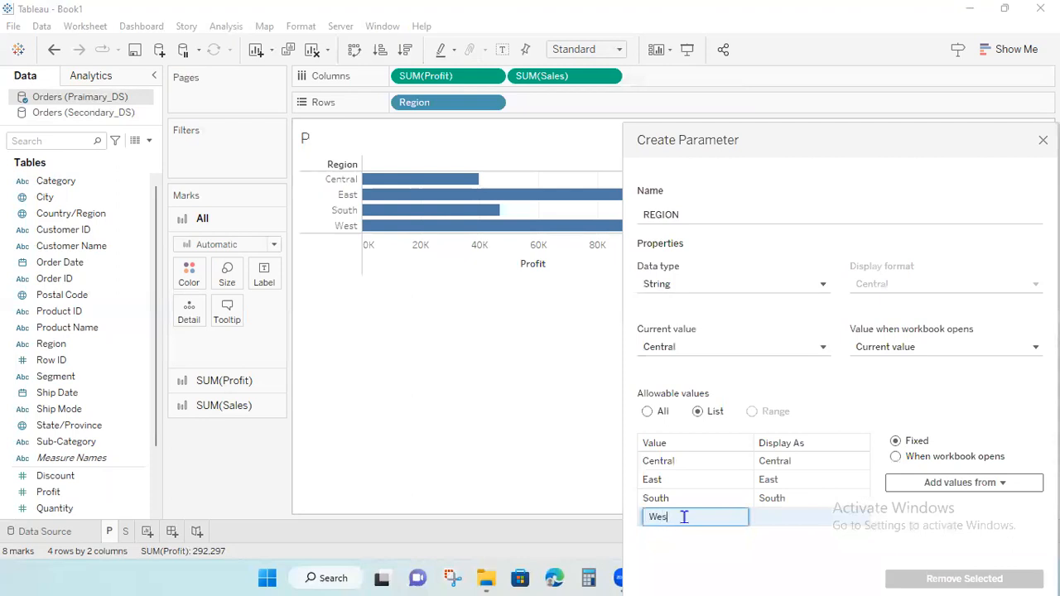
{"action": "type", "text": "t"}
{"action": "key", "text": "Return"}
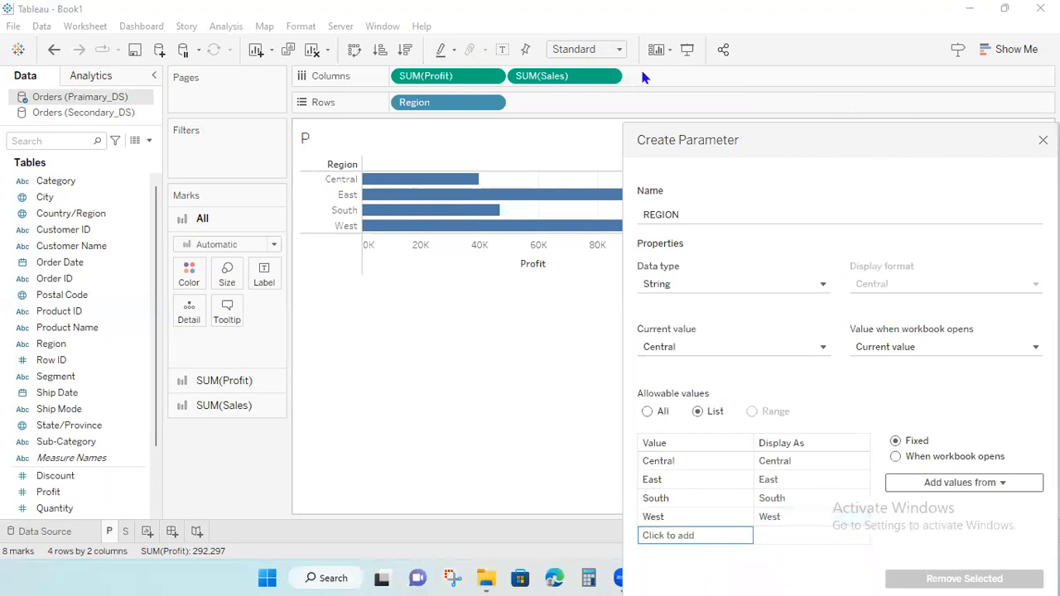
{"action": "left_click", "coordinate": [1004, 580]}
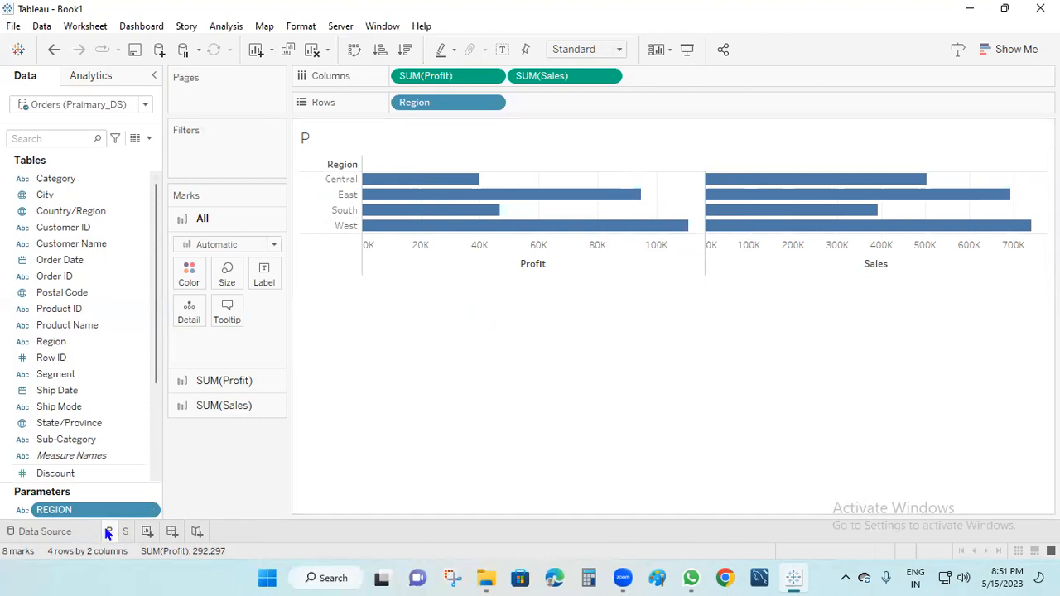
Add Region to sheet P's Filters shelf, keeping all four regions.
{"action": "left_click", "coordinate": [126, 533]}
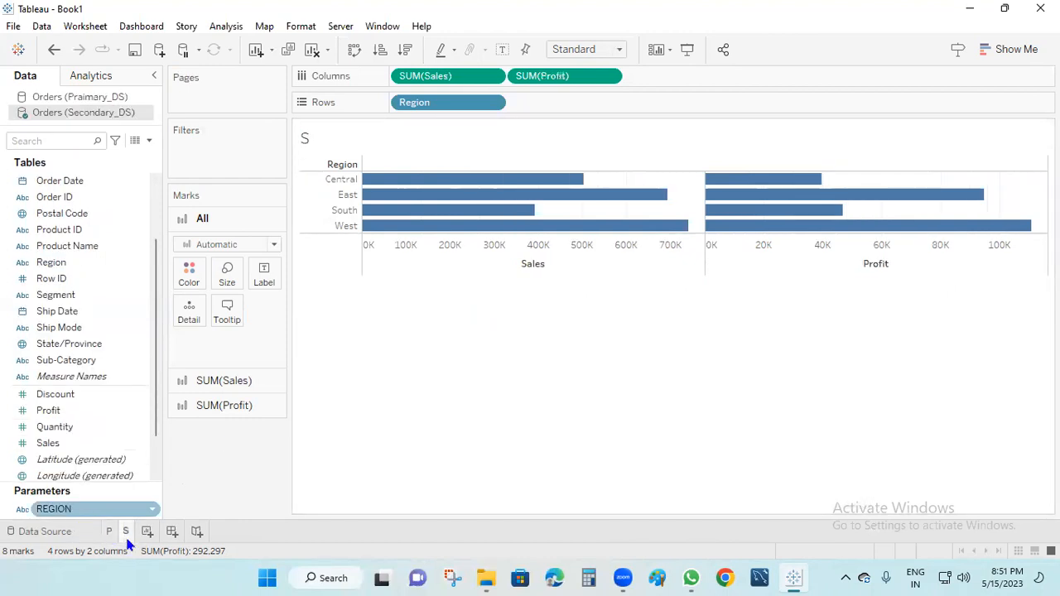
{"action": "left_click", "coordinate": [108, 532]}
{"action": "left_click", "coordinate": [125, 532]}
{"action": "left_click", "coordinate": [108, 532]}
{"action": "left_click", "coordinate": [126, 533]}
{"action": "left_click", "coordinate": [108, 532]}
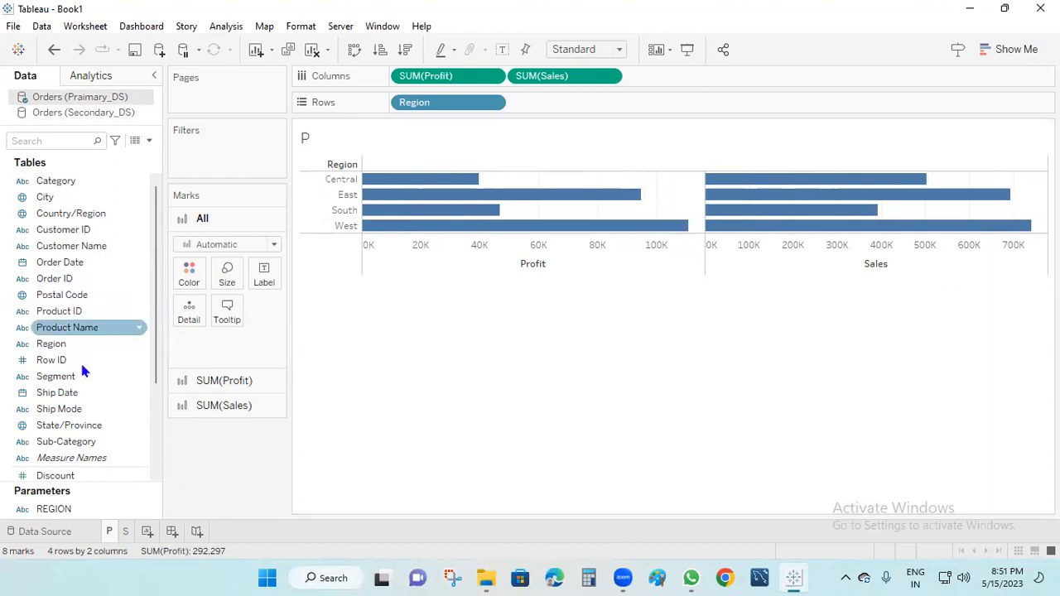
{"action": "left_click_drag", "start_coordinate": [66, 345], "coordinate": [232, 157]}
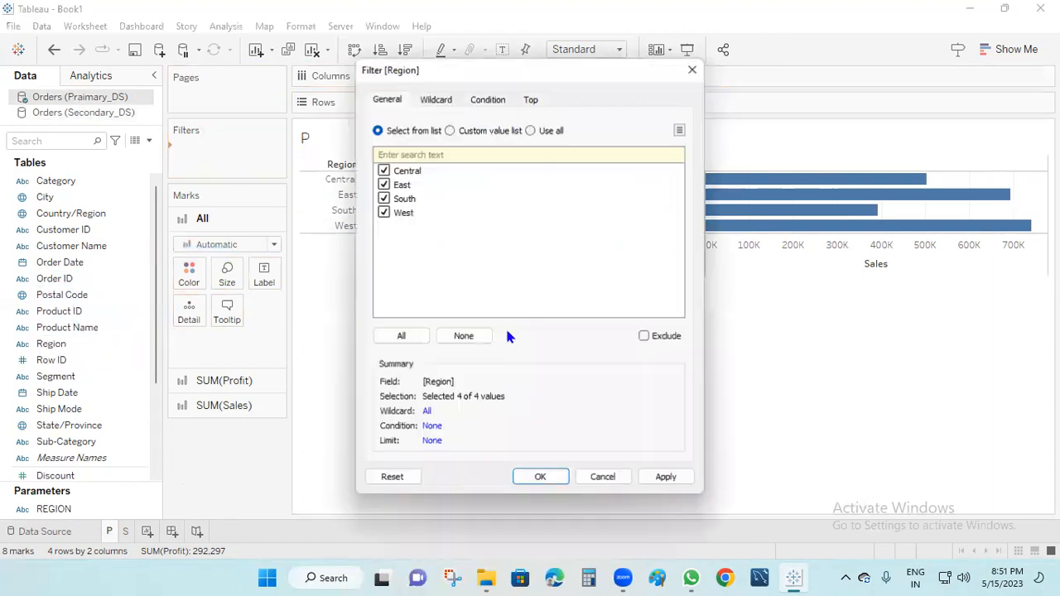
{"action": "left_click", "coordinate": [540, 477]}
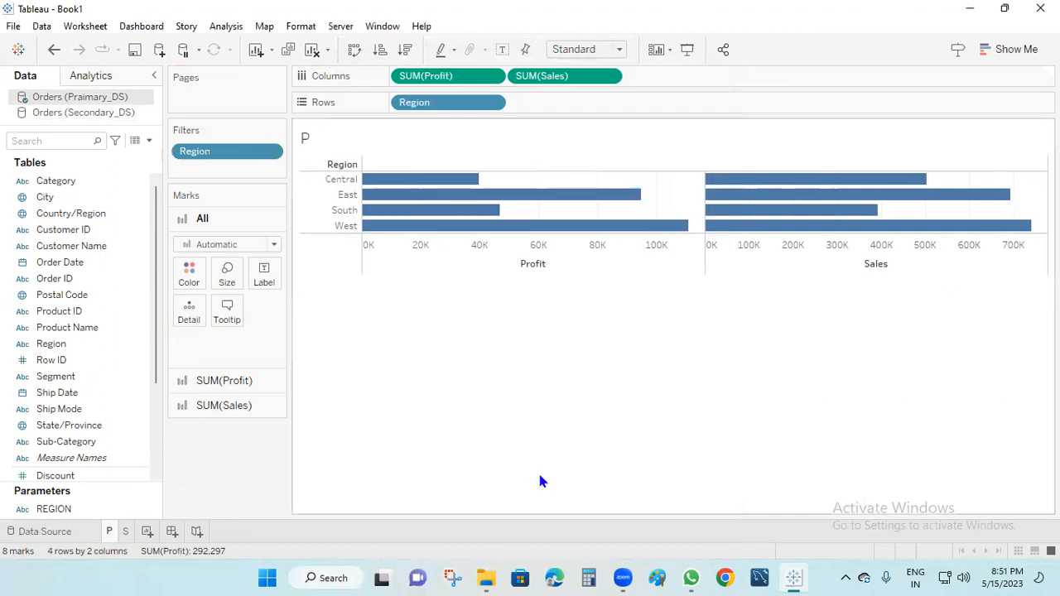
Add the same all-regions Region filter on sheet S, then go back to P.
{"action": "left_click", "coordinate": [126, 531]}
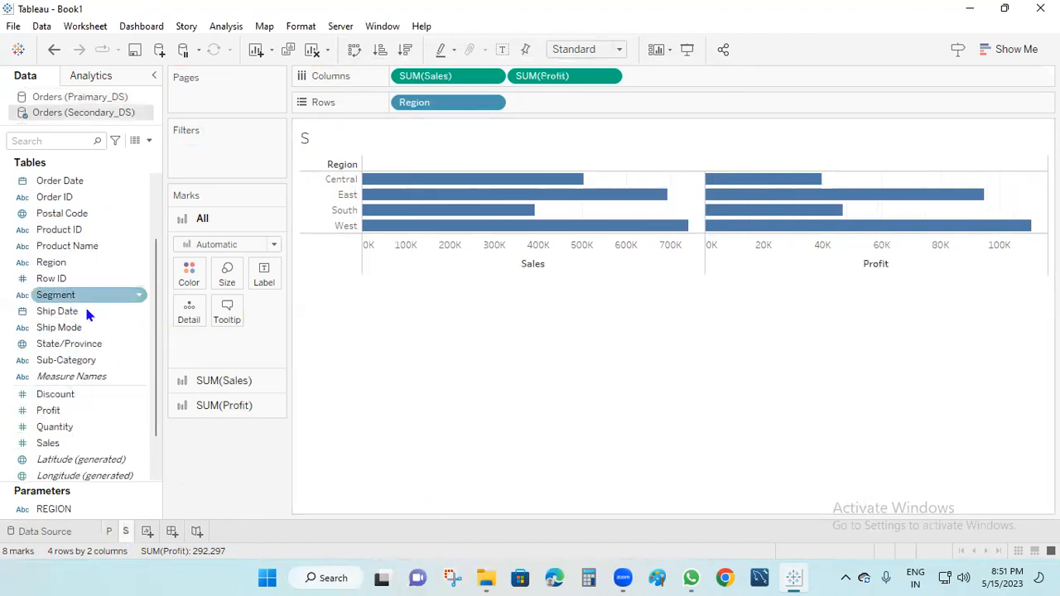
{"action": "left_click_drag", "start_coordinate": [109, 257], "coordinate": [230, 162]}
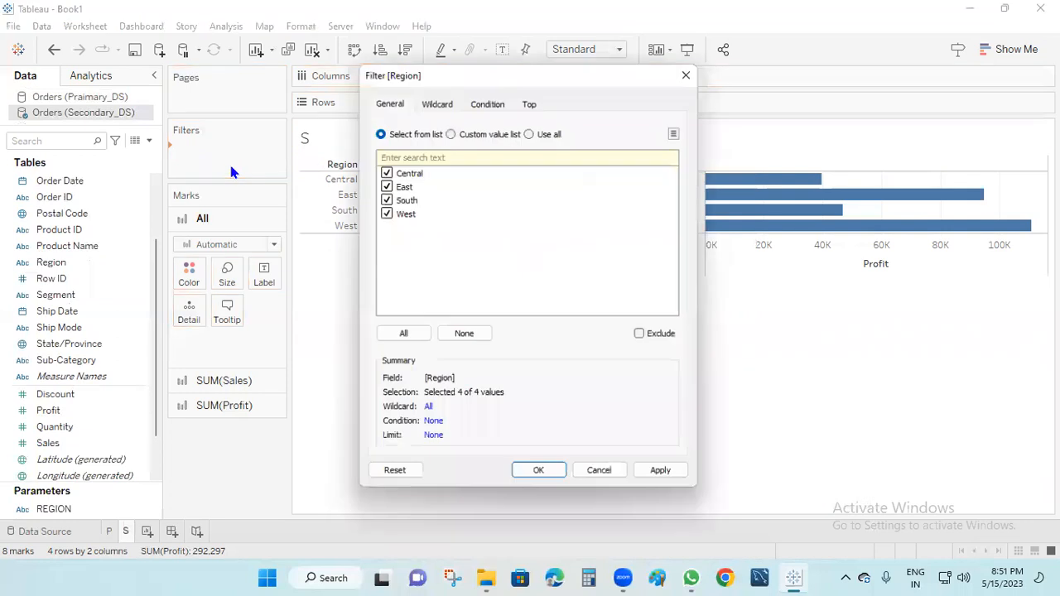
{"action": "left_click", "coordinate": [666, 478]}
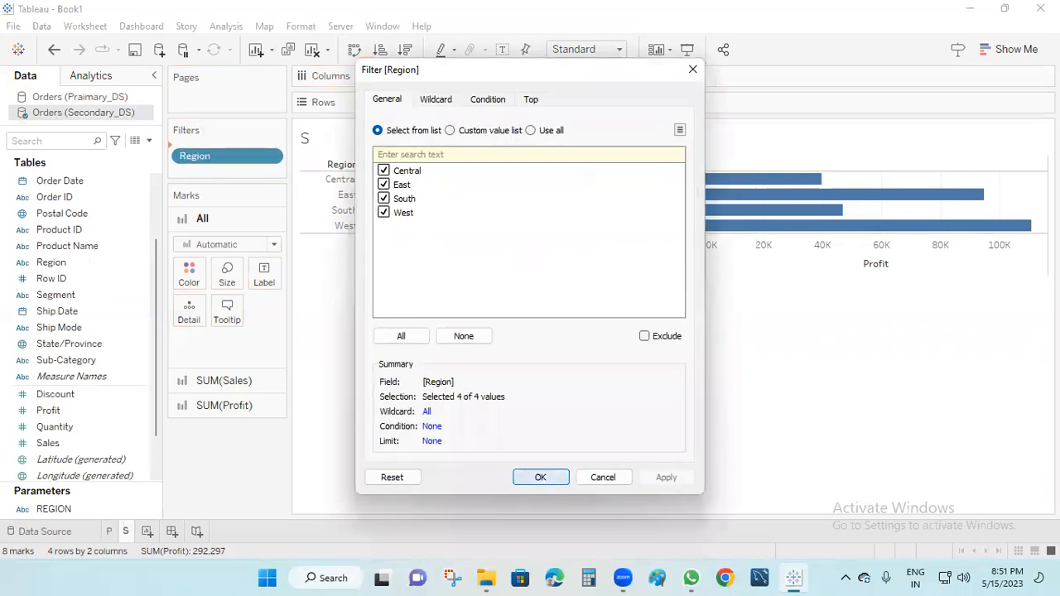
{"action": "left_click", "coordinate": [540, 478]}
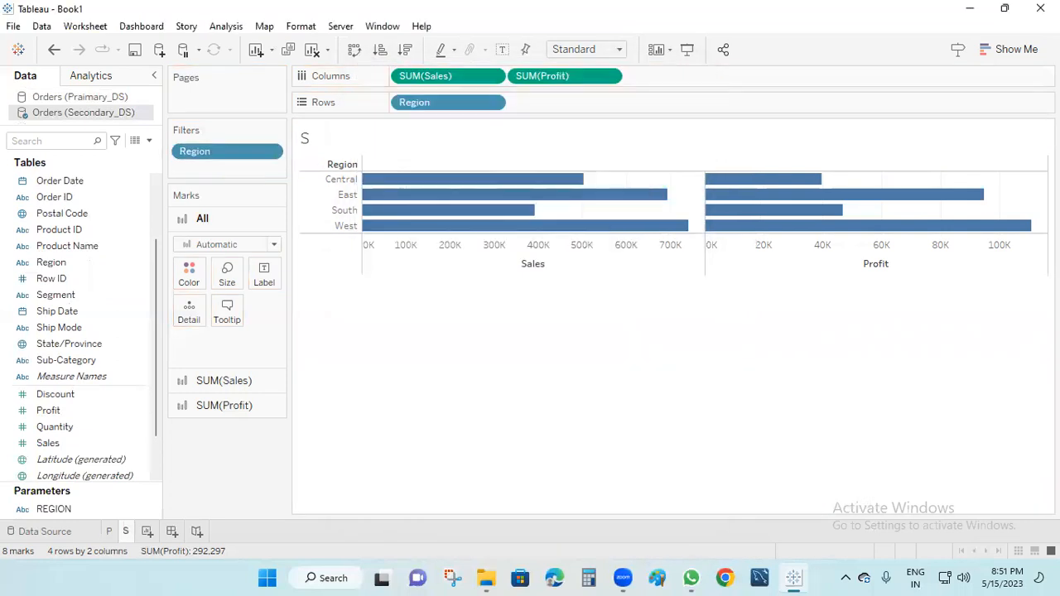
{"action": "left_click", "coordinate": [109, 532]}
{"action": "mouse_move", "coordinate": [108, 539]}
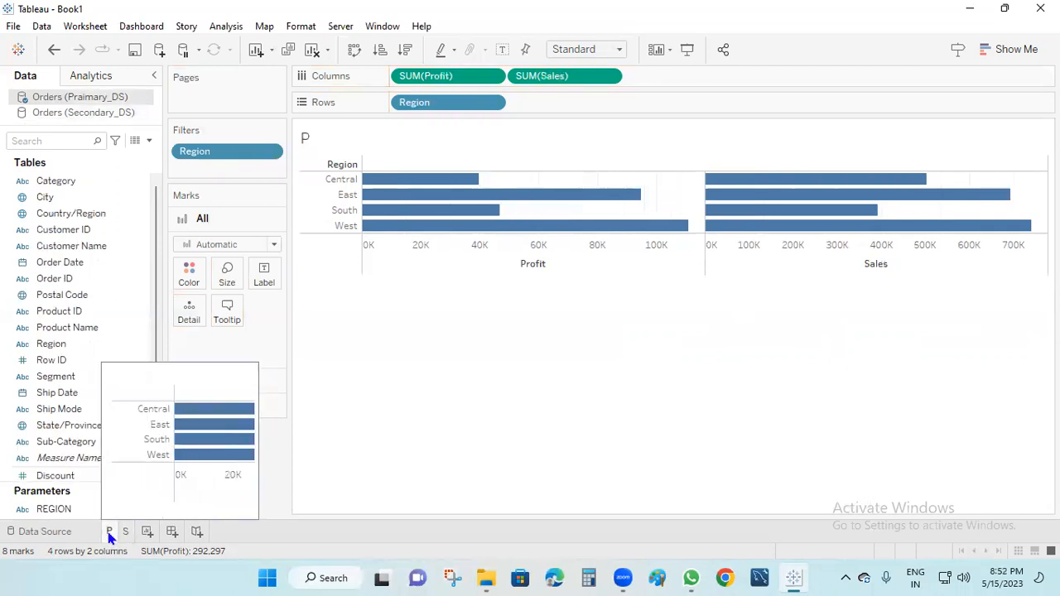
Edit sheet P's Region filter to Use all and filter by formula.
{"action": "right_click", "coordinate": [235, 152]}
{"action": "left_click", "coordinate": [255, 155]}
{"action": "left_click", "coordinate": [488, 99]}
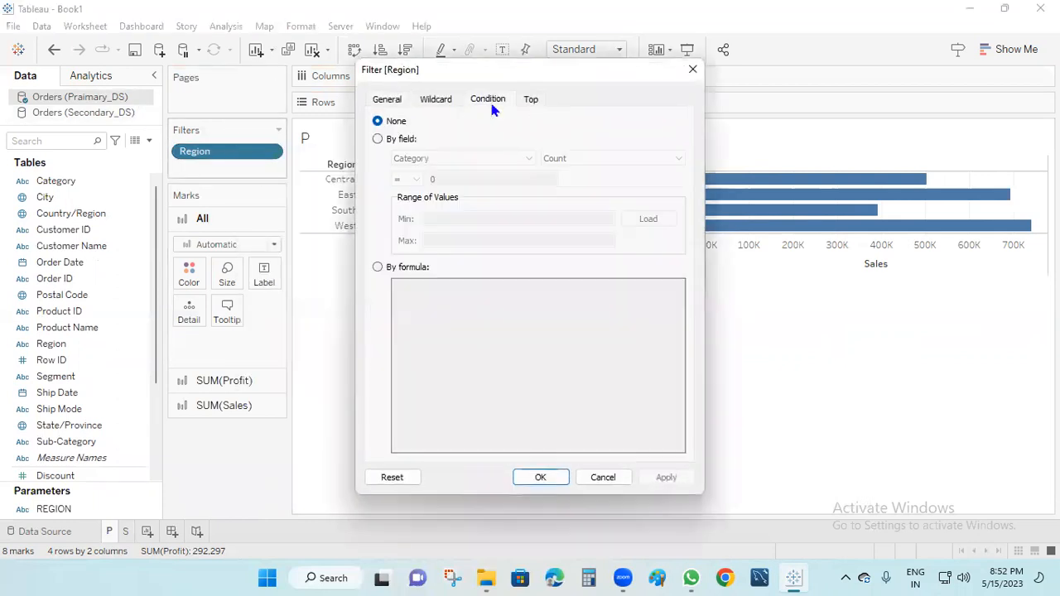
{"action": "left_click", "coordinate": [397, 100]}
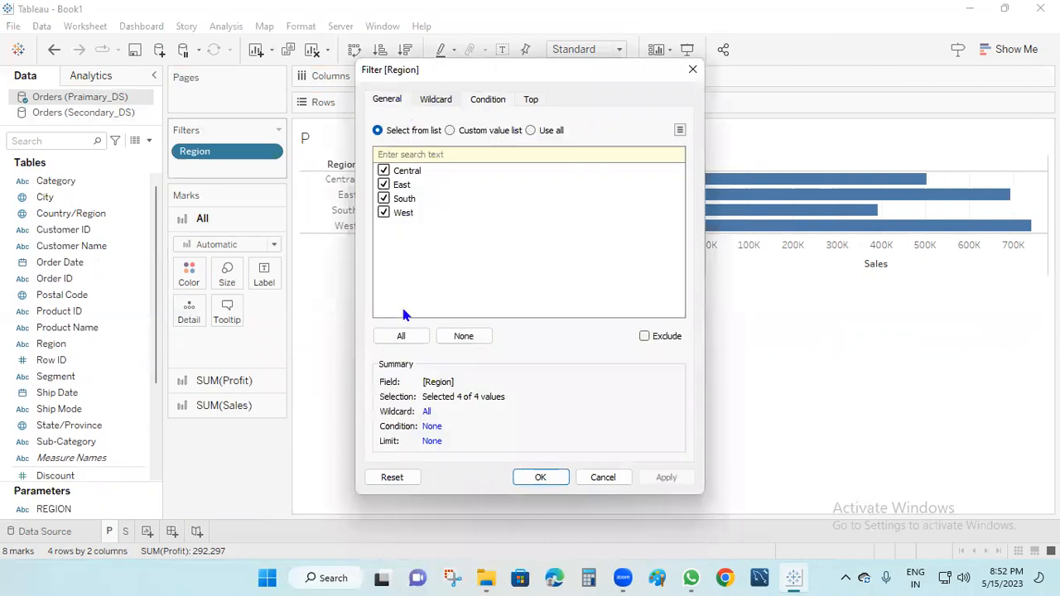
{"action": "left_click", "coordinate": [529, 131]}
{"action": "left_click", "coordinate": [490, 101]}
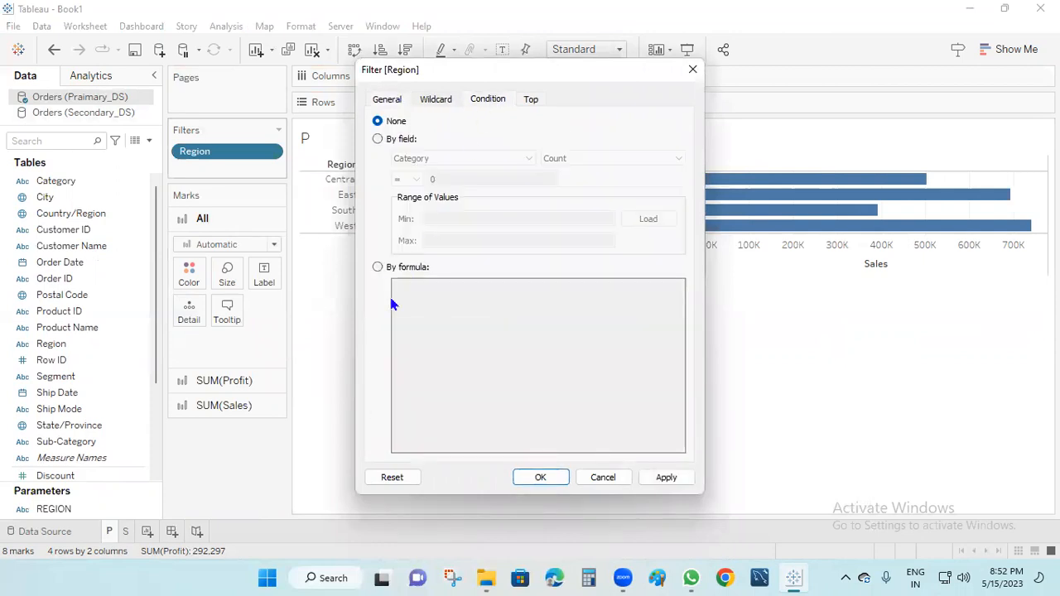
{"action": "left_click", "coordinate": [378, 267]}
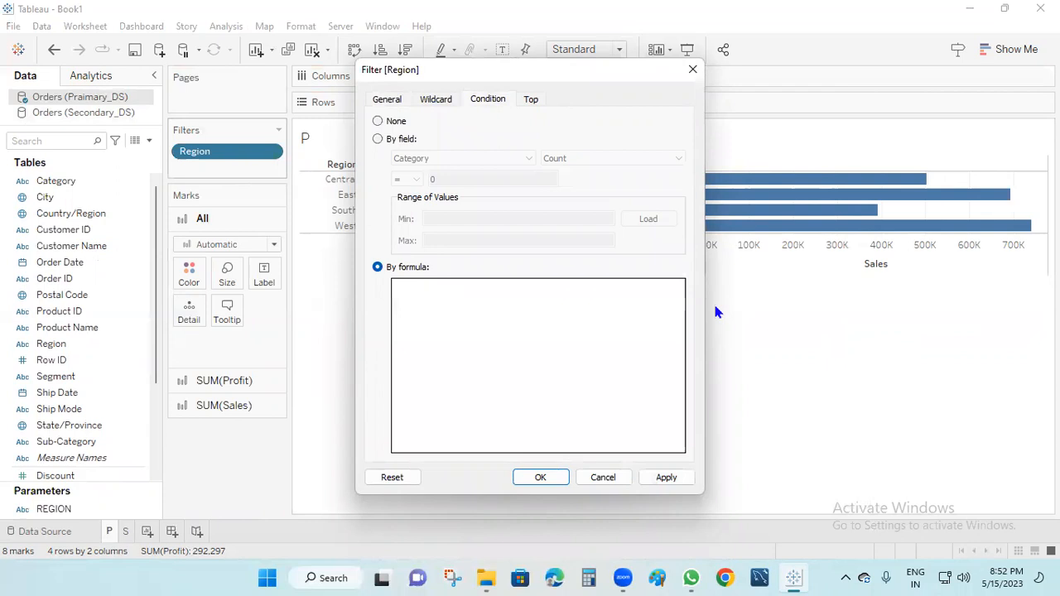
Enter the condition [Region]=[REGION] and apply it, leaving only Central on P.
{"action": "type", "text": "r"}
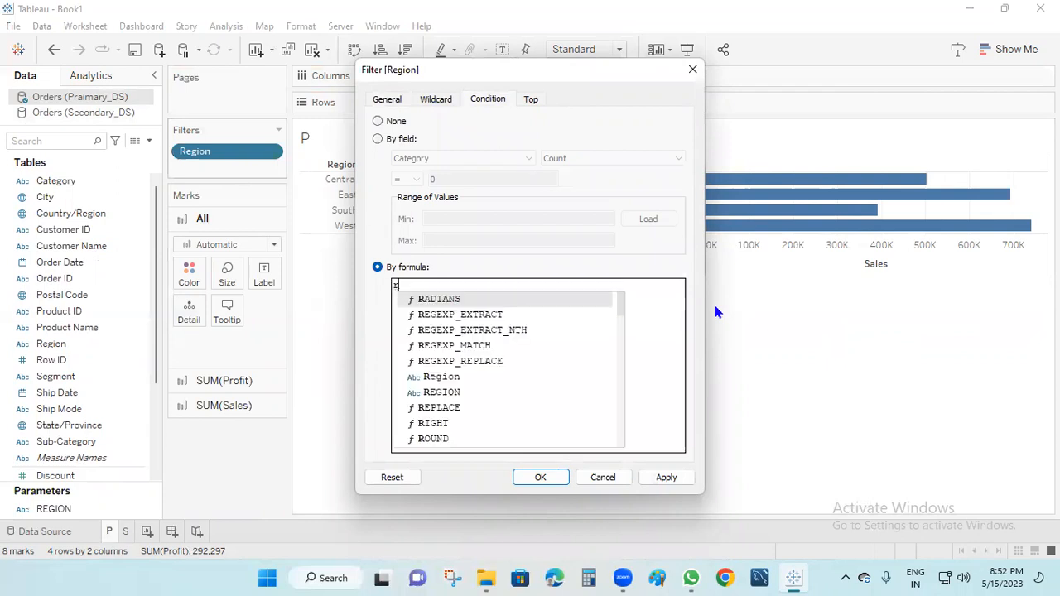
{"action": "type", "text": "egion"}
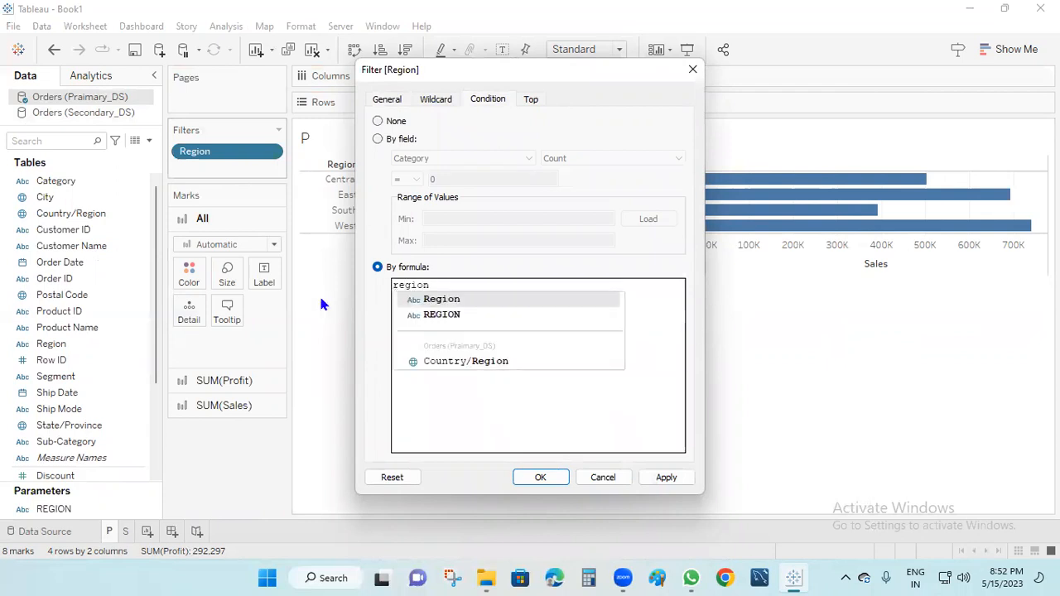
{"action": "left_click", "coordinate": [439, 304]}
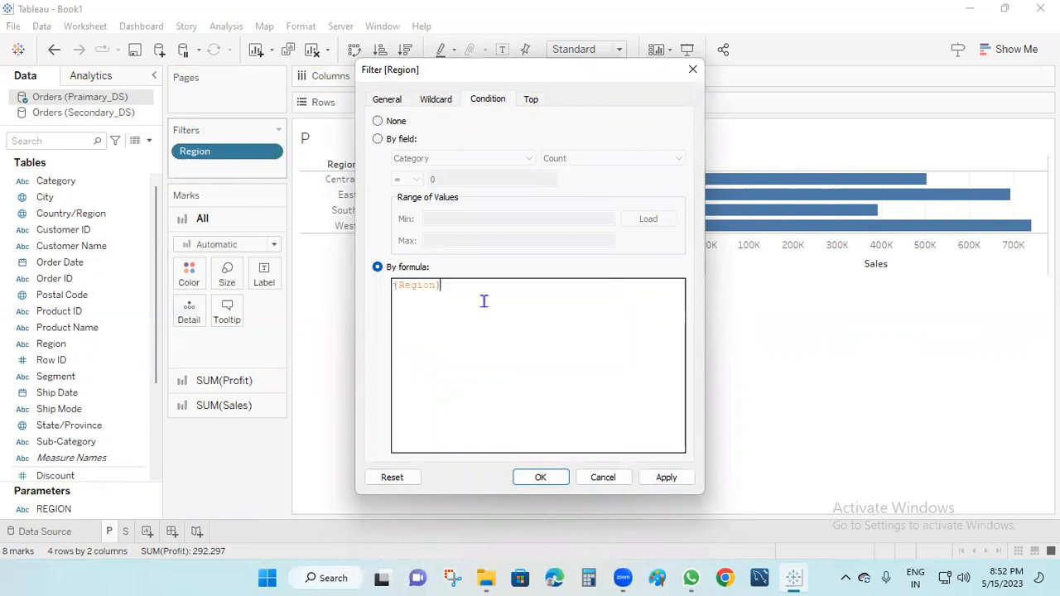
{"action": "type", "text": "=re"}
{"action": "left_click", "coordinate": [506, 377]}
{"action": "left_click_drag", "start_coordinate": [497, 286], "coordinate": [448, 287]}
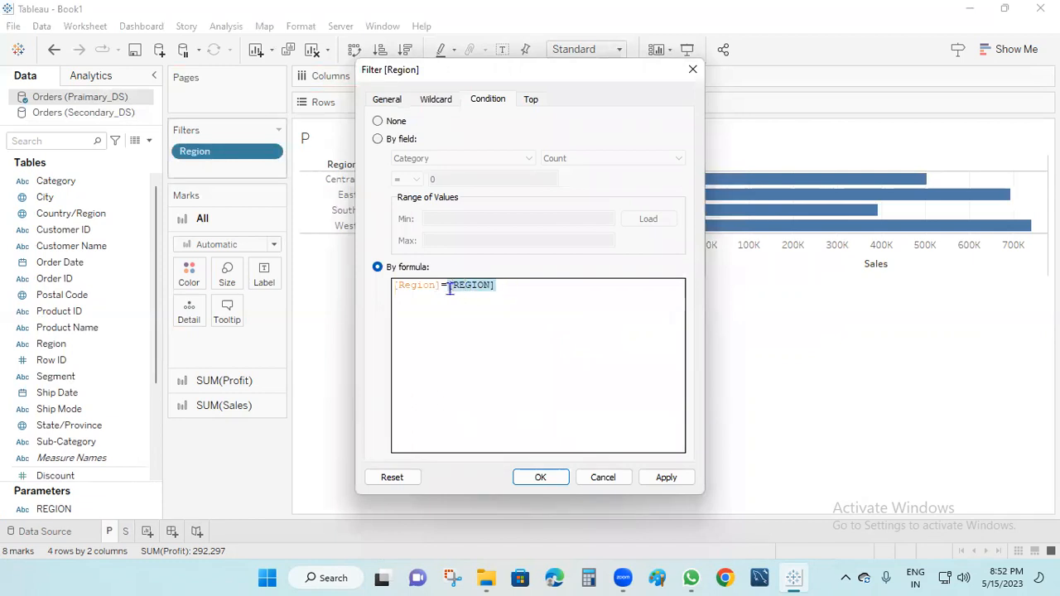
{"action": "left_click", "coordinate": [514, 296]}
{"action": "left_click_drag", "start_coordinate": [443, 285], "coordinate": [405, 289]}
{"action": "left_click_drag", "start_coordinate": [508, 293], "coordinate": [352, 278]}
{"action": "key", "text": "BackSpace"}
{"action": "type", "text": "re"}
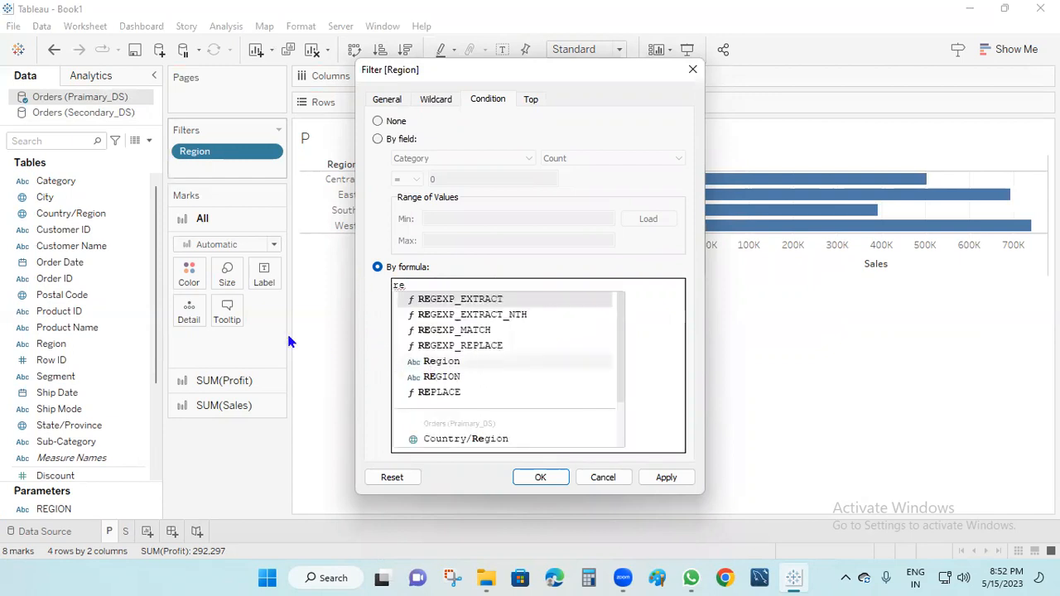
{"action": "double_click", "coordinate": [453, 365]}
{"action": "type", "text": "=re"}
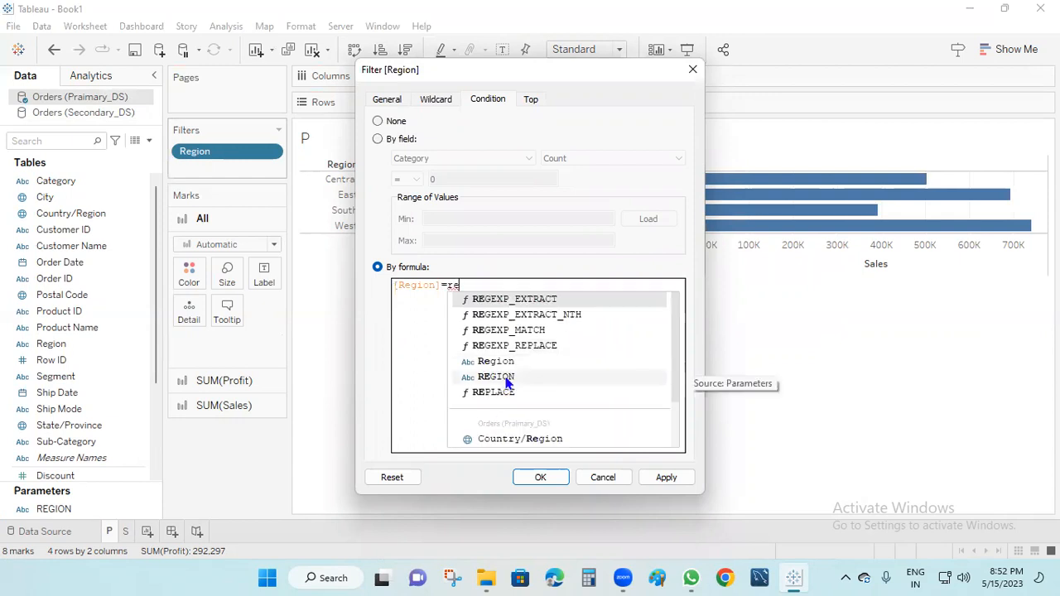
{"action": "double_click", "coordinate": [504, 380]}
{"action": "left_click", "coordinate": [668, 478]}
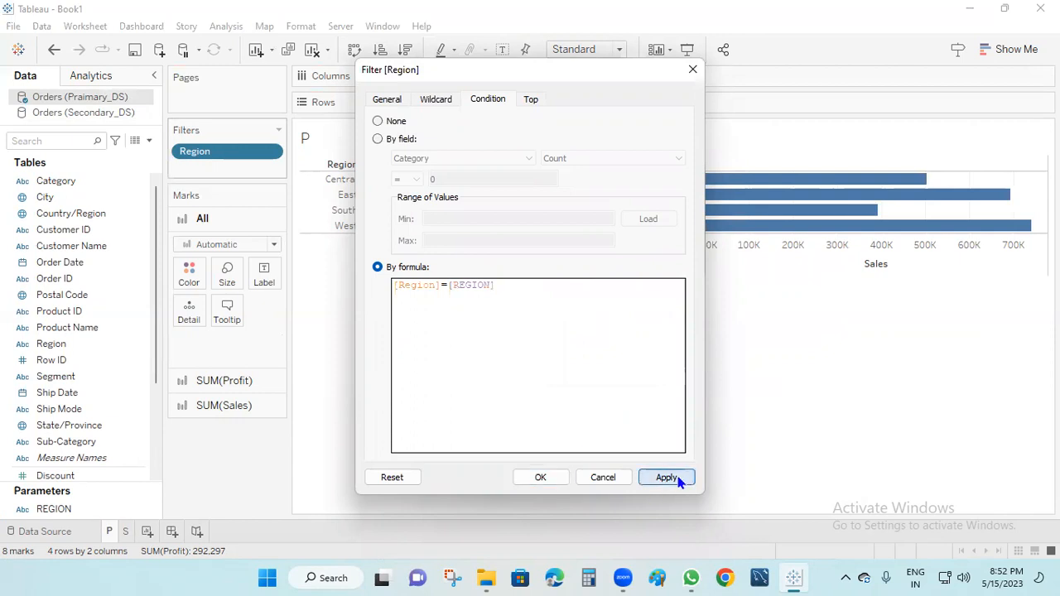
{"action": "left_click", "coordinate": [562, 480]}
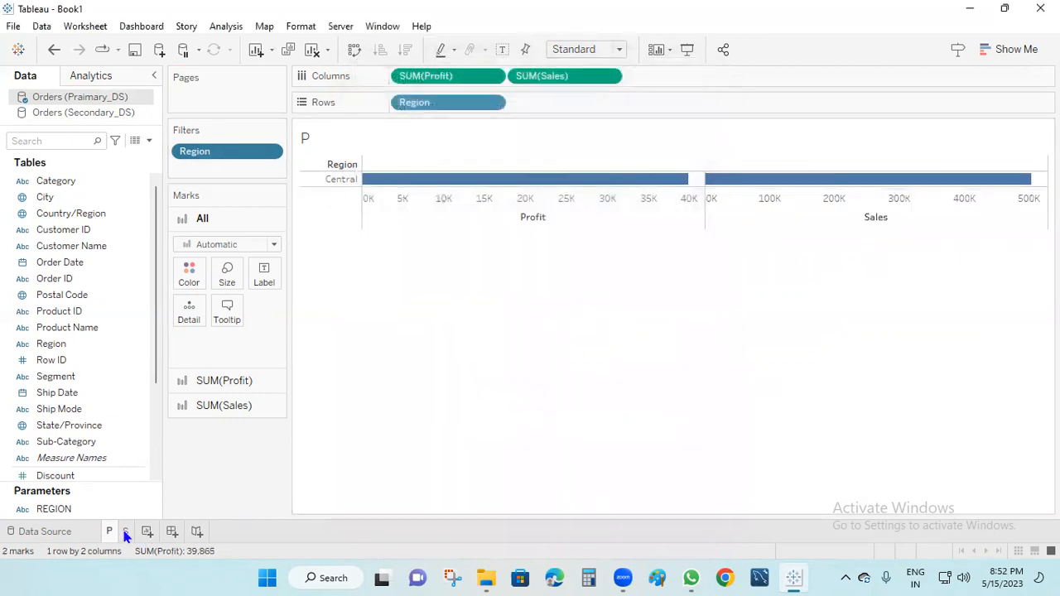
Copy the [Region]=[REGION] formula from P's filter and bring up sheet S's Region filter options.
{"action": "left_click", "coordinate": [125, 535]}
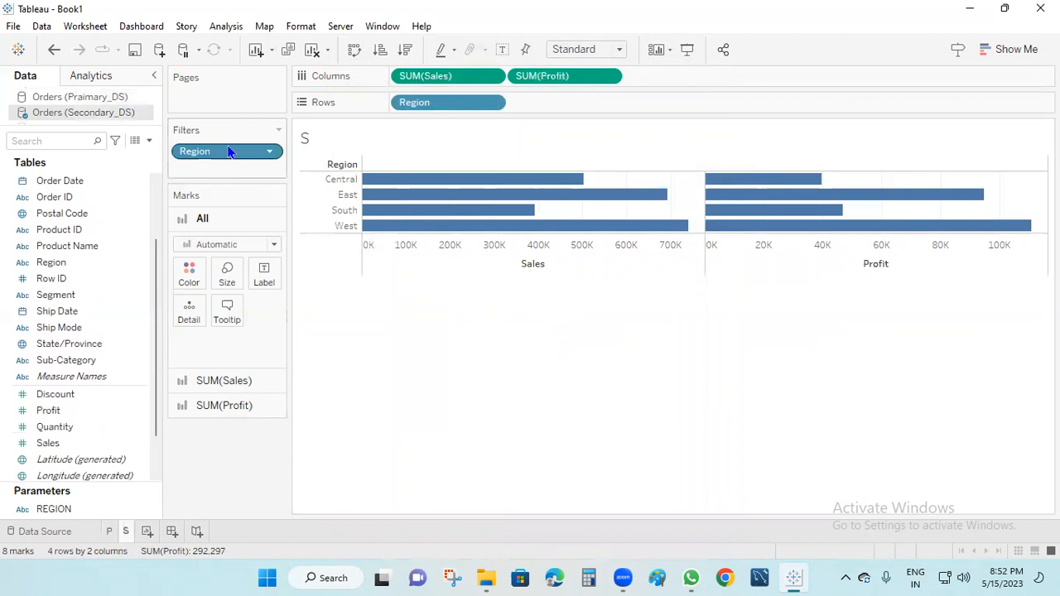
{"action": "right_click", "coordinate": [230, 151]}
{"action": "left_click", "coordinate": [110, 531]}
{"action": "right_click", "coordinate": [223, 153]}
{"action": "left_click", "coordinate": [237, 163]}
{"action": "left_click_drag", "start_coordinate": [532, 314], "coordinate": [373, 290]}
{"action": "key", "text": "ctrl+c"}
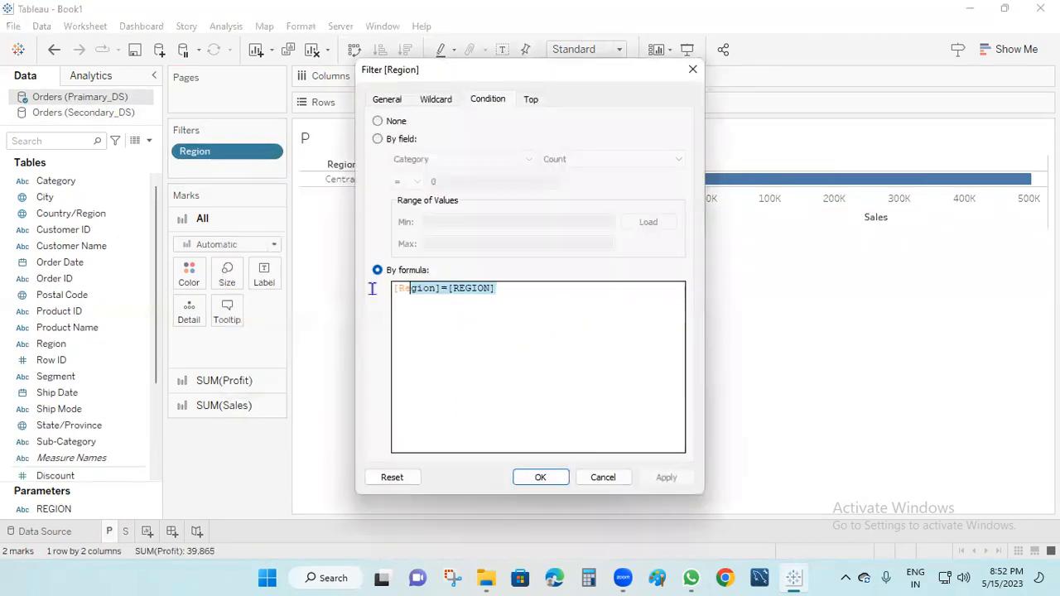
{"action": "left_click", "coordinate": [596, 478]}
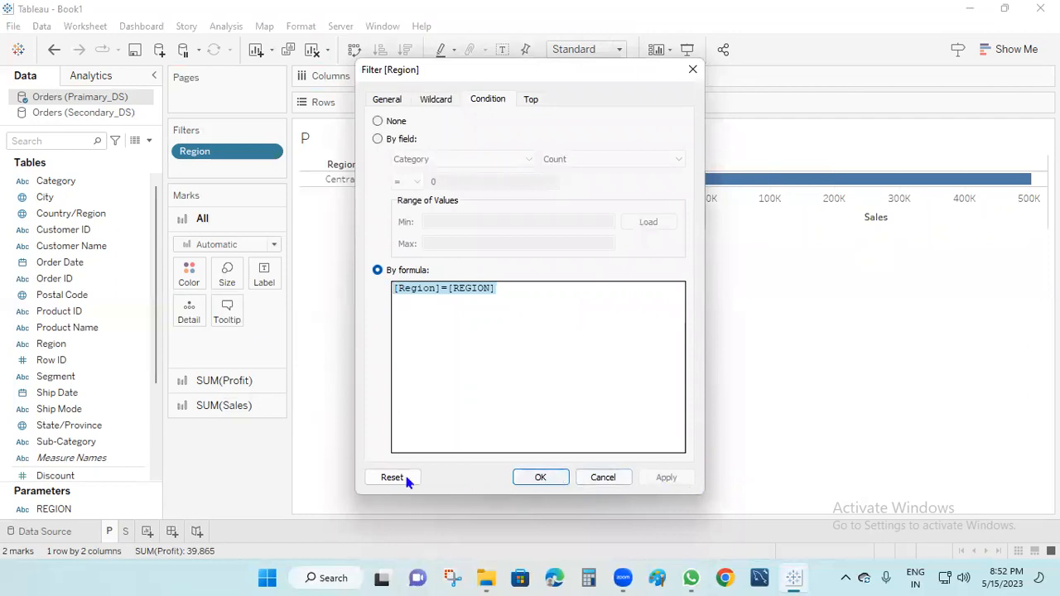
{"action": "left_click", "coordinate": [125, 531]}
{"action": "right_click", "coordinate": [207, 157]}
Set sheet S's Region filter to Use all with the pasted [Region]=[REGION] formula condition.
{"action": "left_click", "coordinate": [239, 168]}
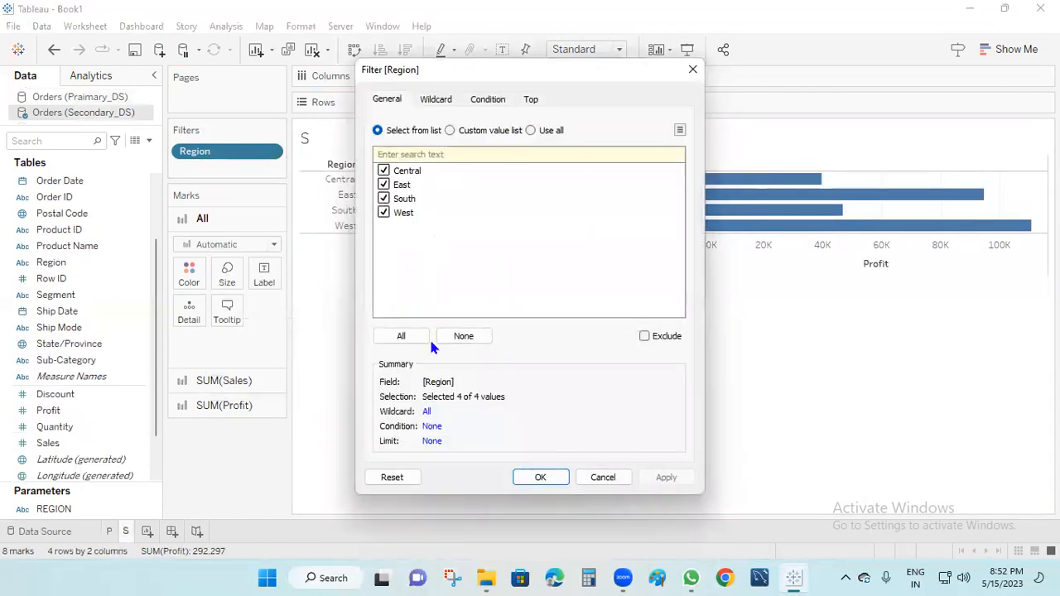
{"action": "left_click", "coordinate": [530, 130]}
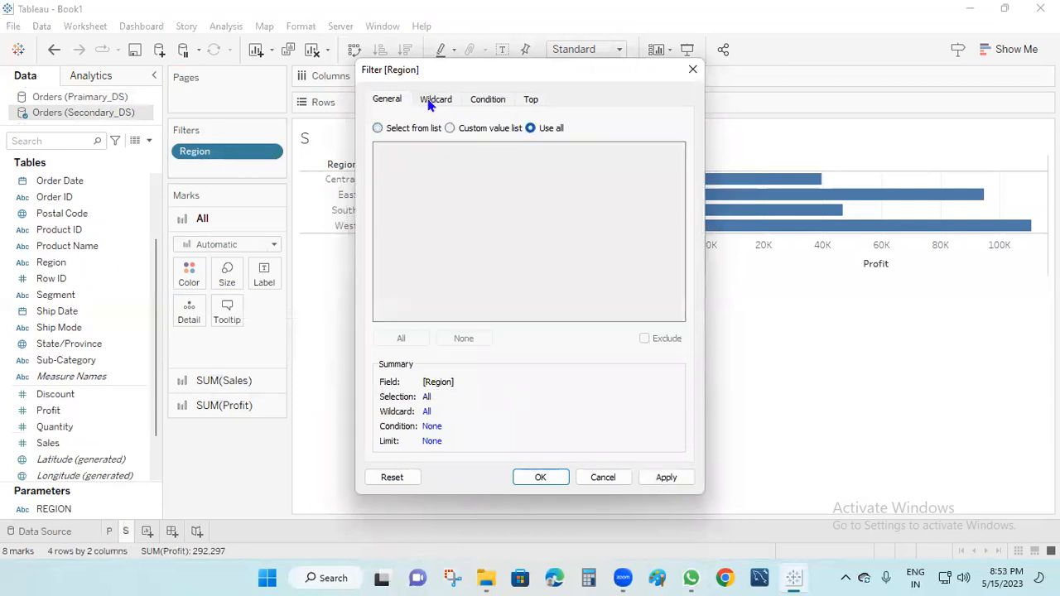
{"action": "left_click", "coordinate": [486, 100]}
{"action": "left_click", "coordinate": [398, 284]}
{"action": "key", "text": "ctrl+v"}
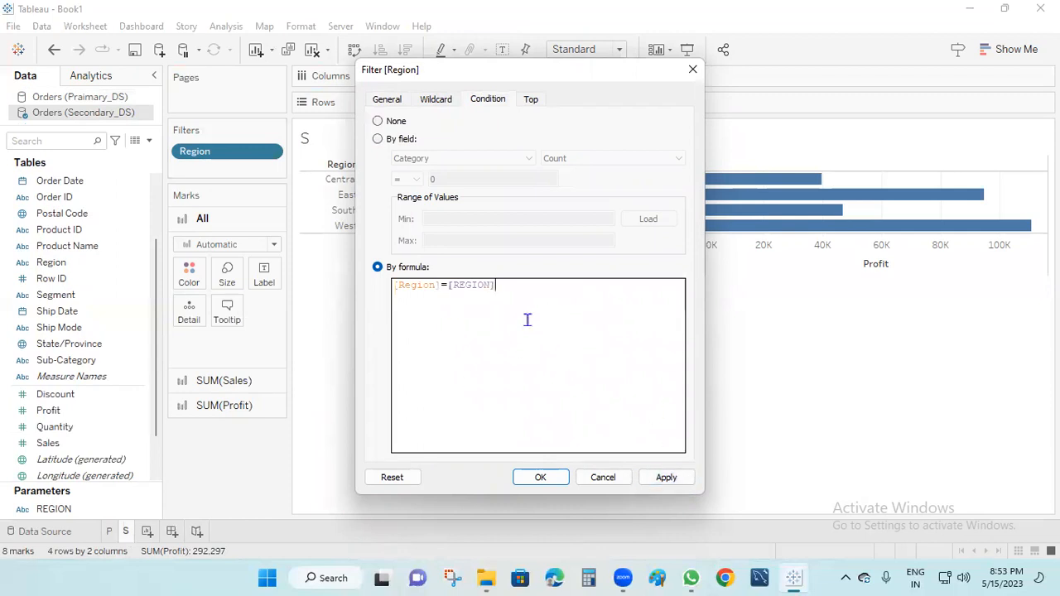
{"action": "left_click", "coordinate": [663, 477]}
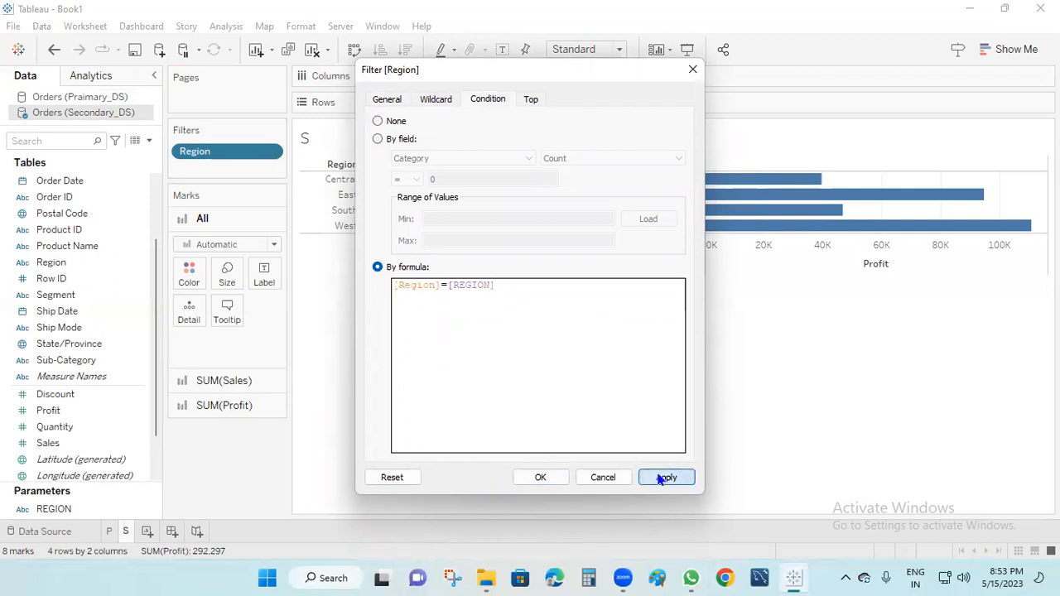
{"action": "left_click", "coordinate": [536, 476]}
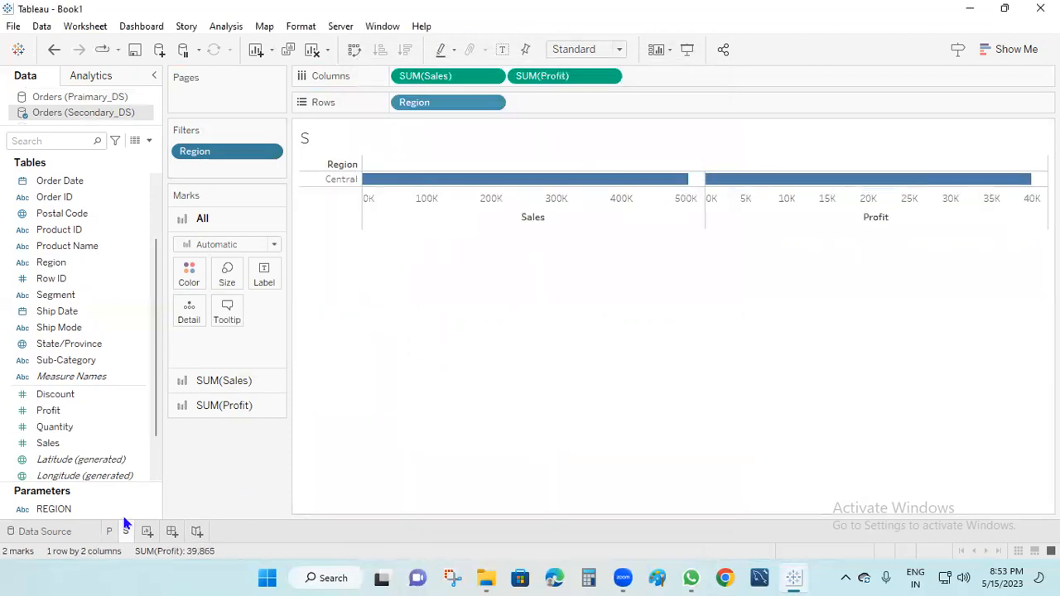
{"action": "right_click", "coordinate": [98, 510]}
{"action": "left_click", "coordinate": [159, 222]}
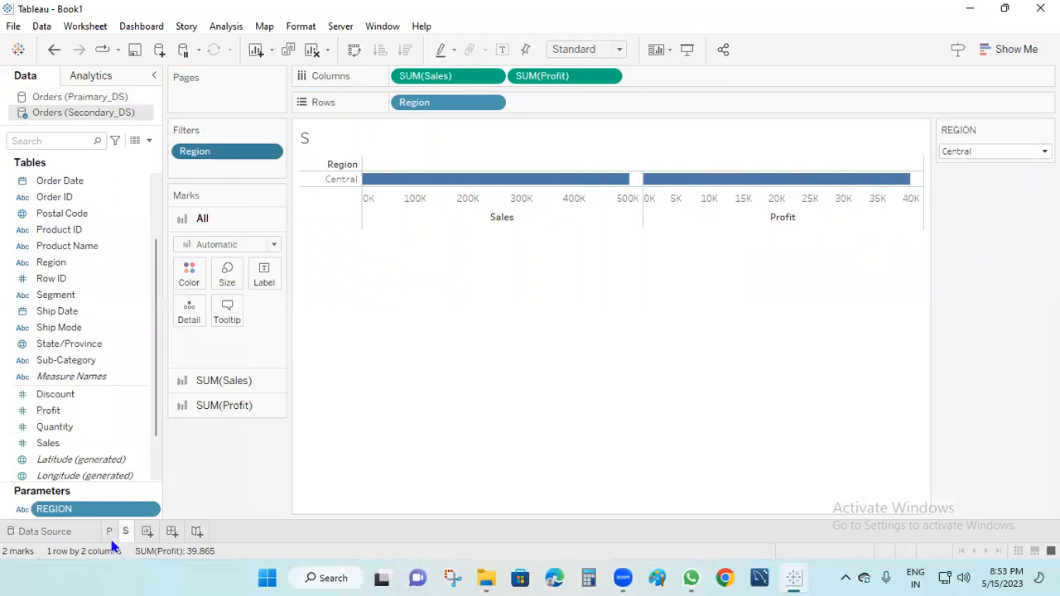
{"action": "left_click", "coordinate": [109, 531]}
{"action": "right_click", "coordinate": [59, 509]}
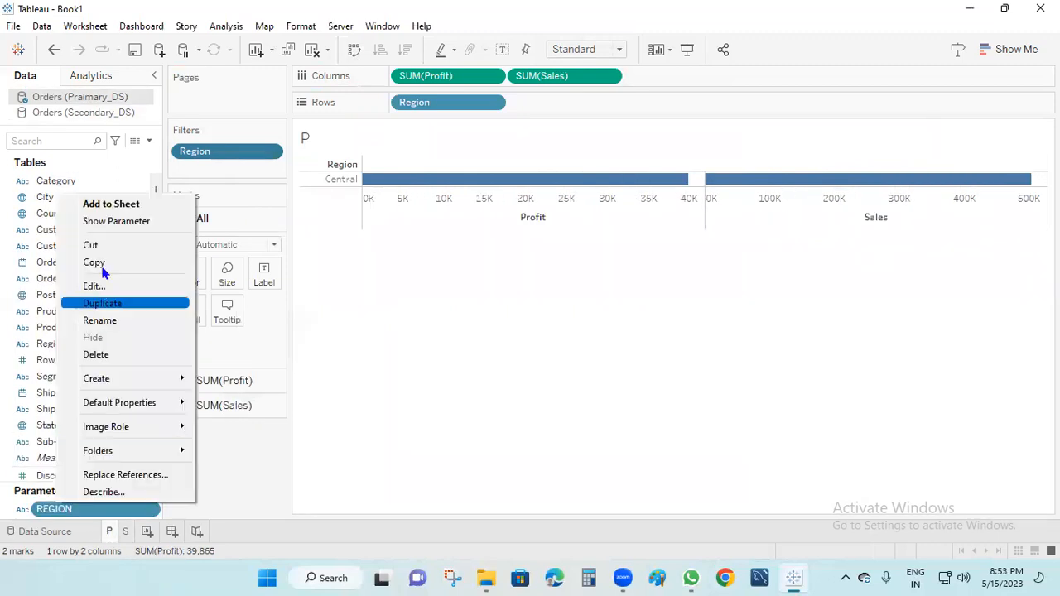
{"action": "left_click", "coordinate": [133, 222]}
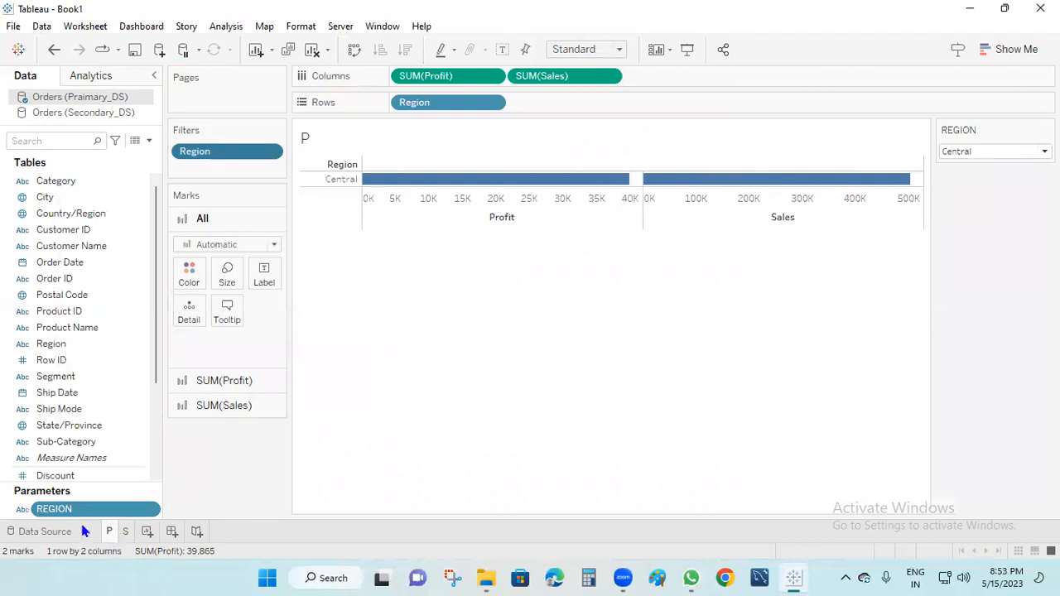
{"action": "left_click", "coordinate": [125, 532]}
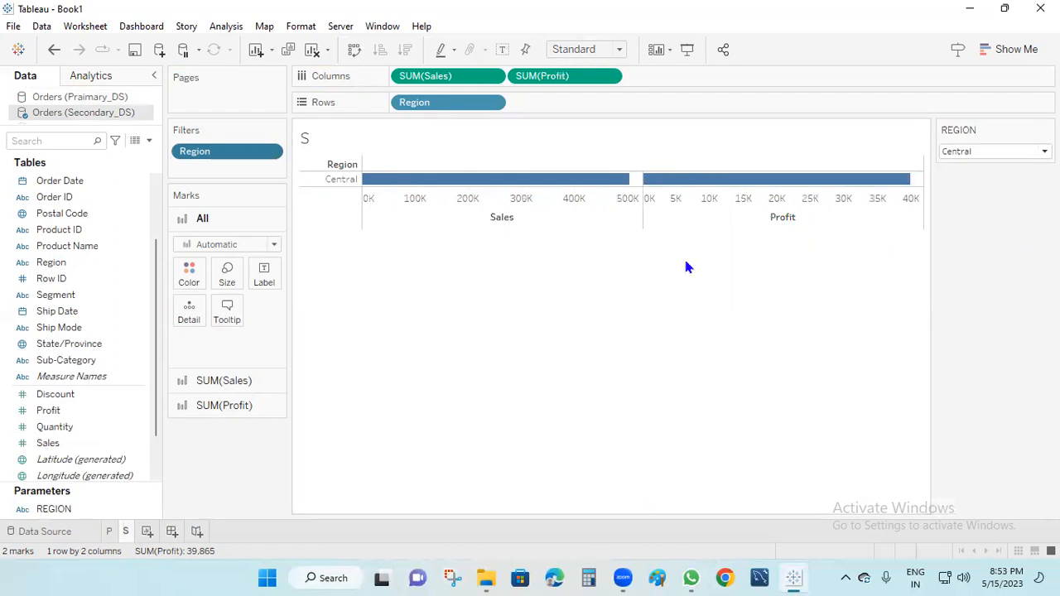
{"action": "left_click", "coordinate": [109, 531]}
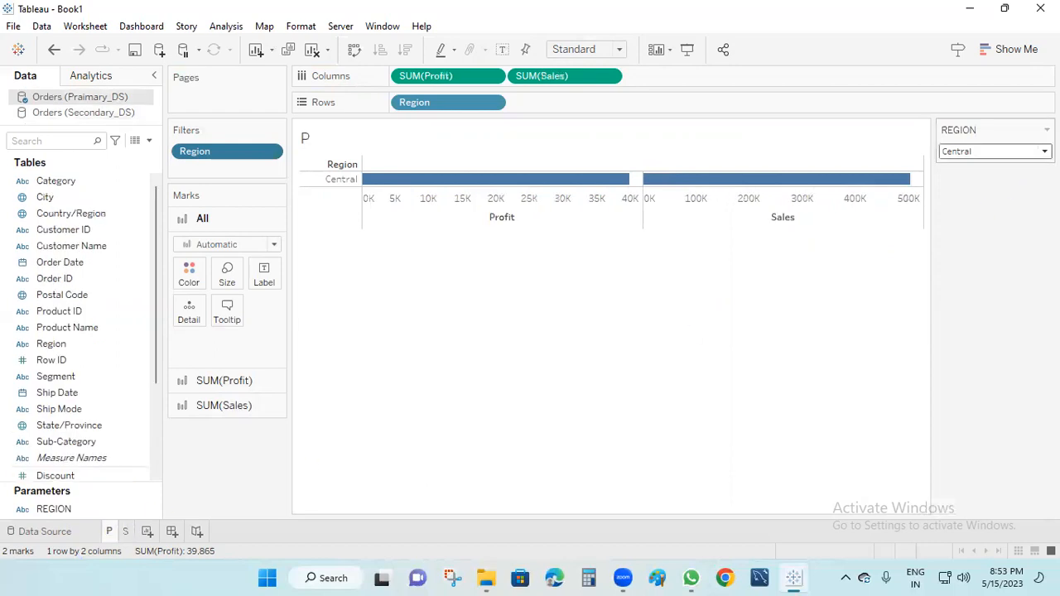
{"action": "left_click", "coordinate": [125, 532]}
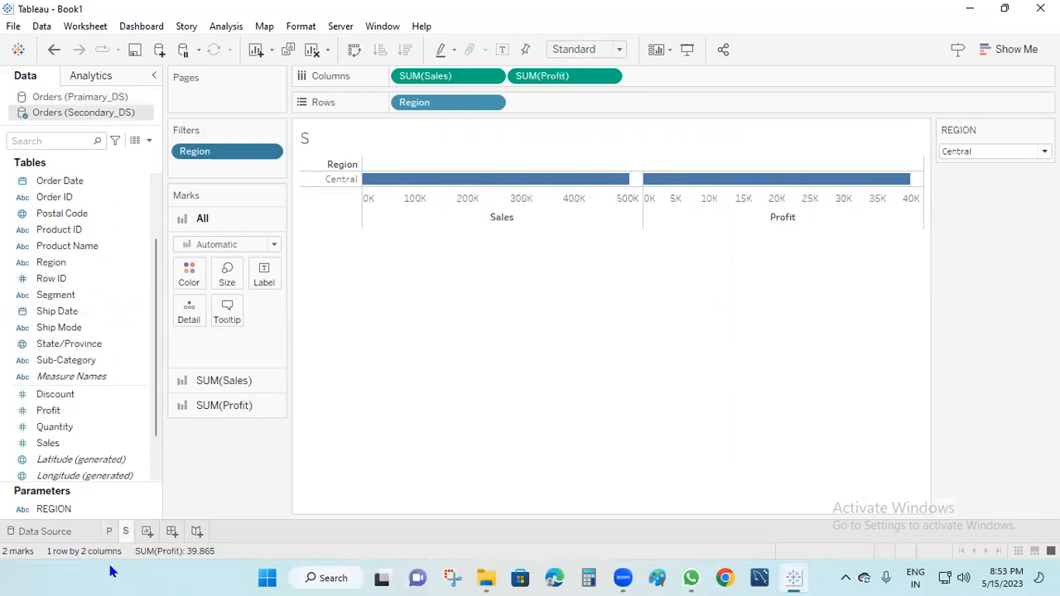
Set REGION to West and compare the bars on sheets P and S.
{"action": "left_click", "coordinate": [1025, 152]}
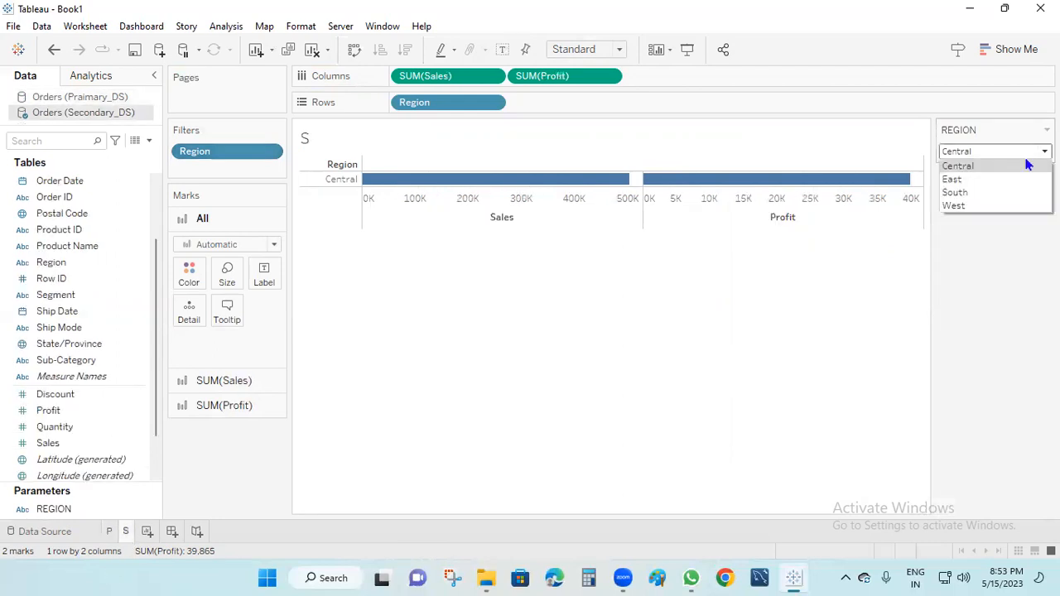
{"action": "left_click", "coordinate": [974, 206]}
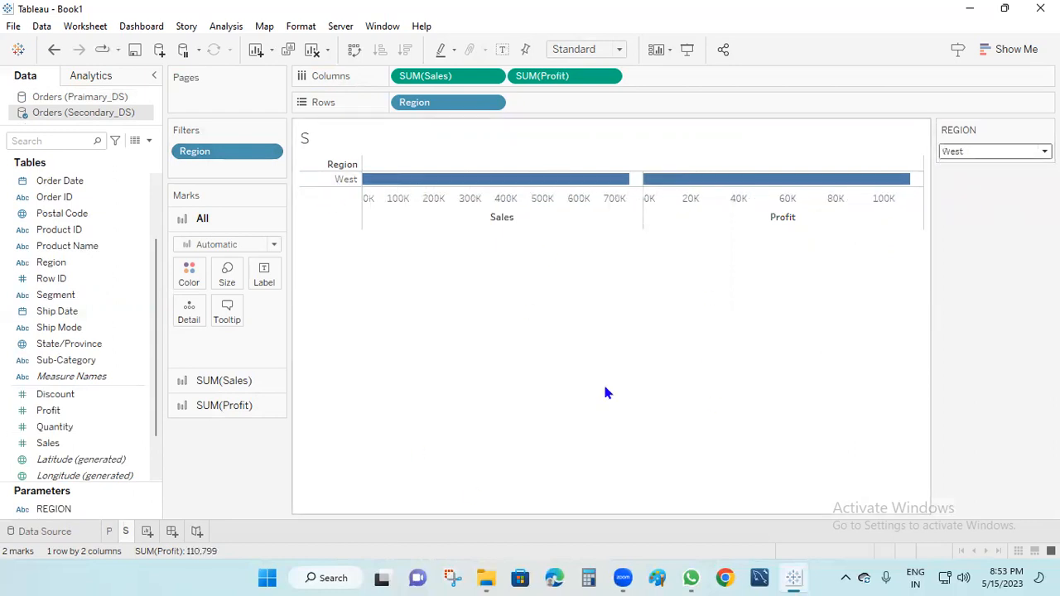
{"action": "mouse_move", "coordinate": [108, 537]}
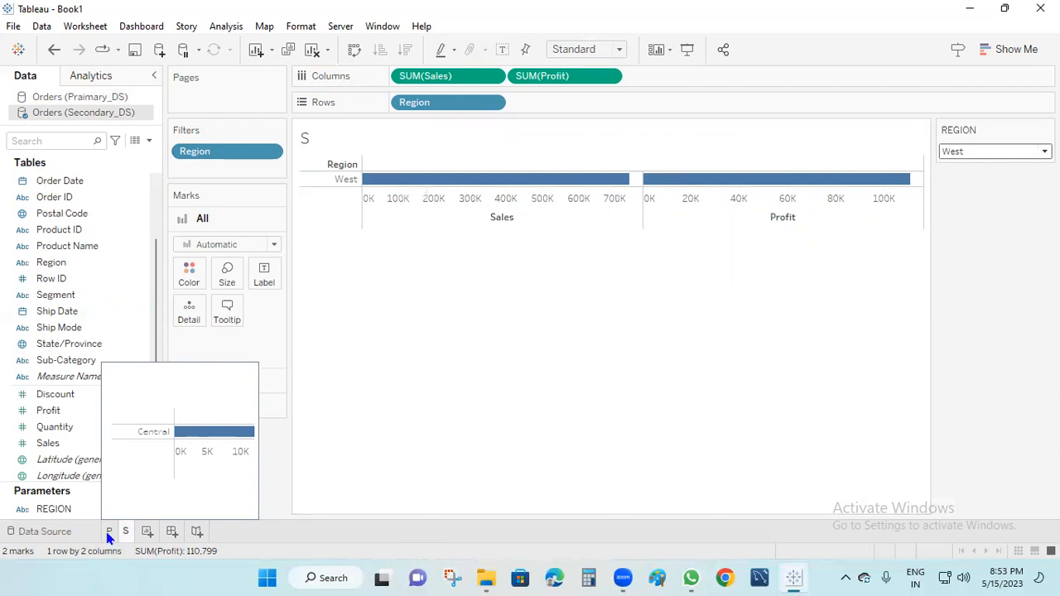
{"action": "left_click", "coordinate": [108, 535]}
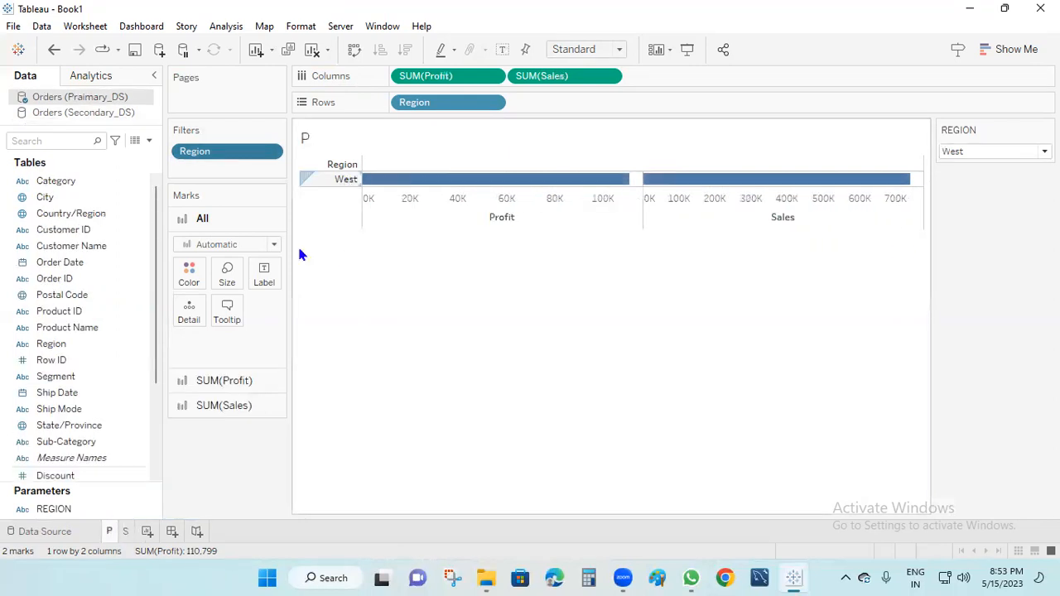
{"action": "left_click", "coordinate": [125, 533]}
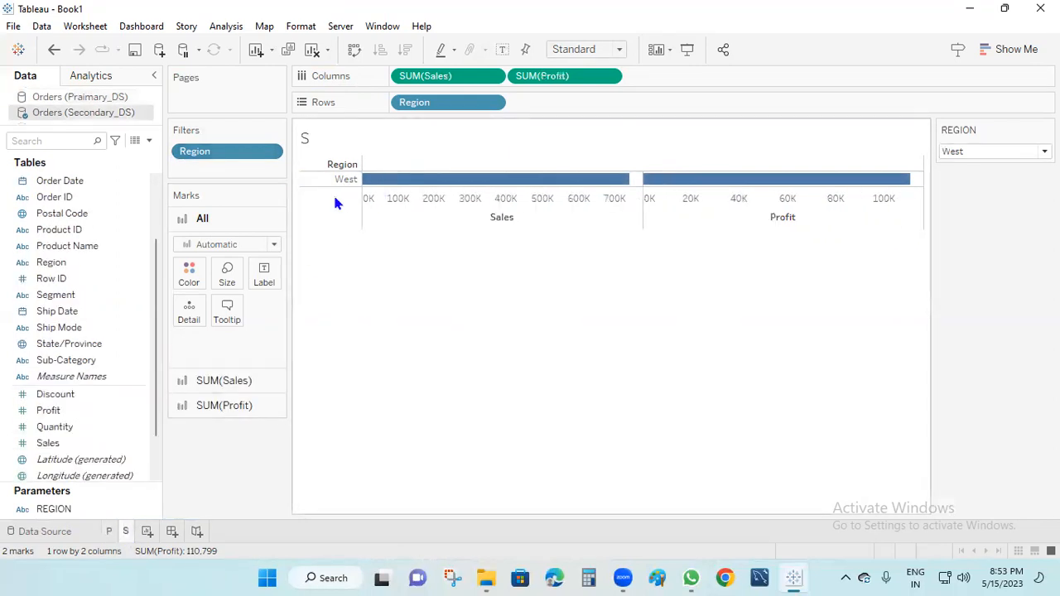
{"action": "left_click", "coordinate": [111, 535]}
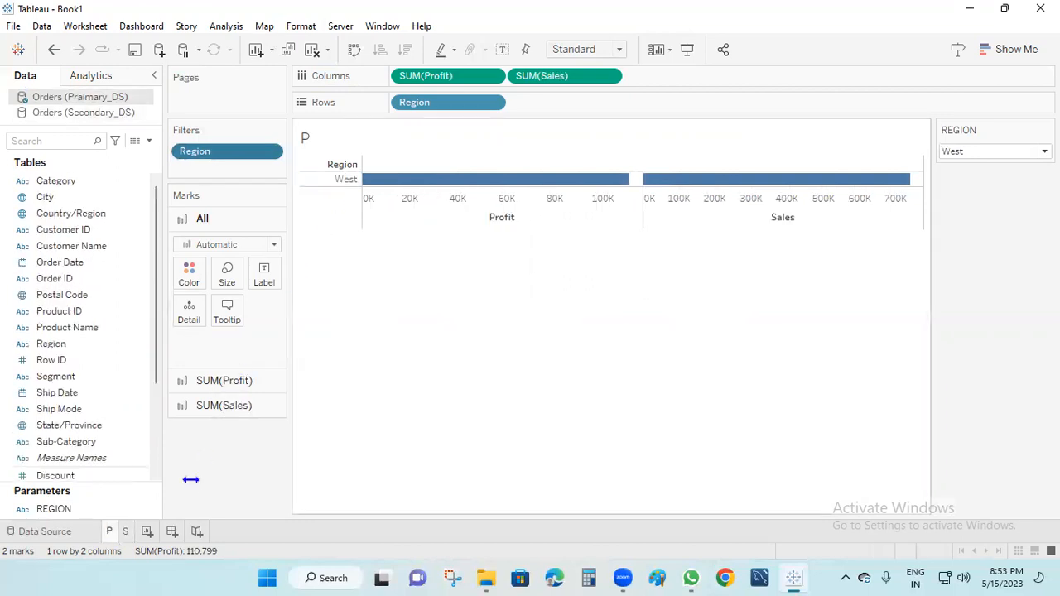
Change REGION to East and check sheet S.
{"action": "left_click", "coordinate": [994, 152]}
{"action": "left_click", "coordinate": [996, 181]}
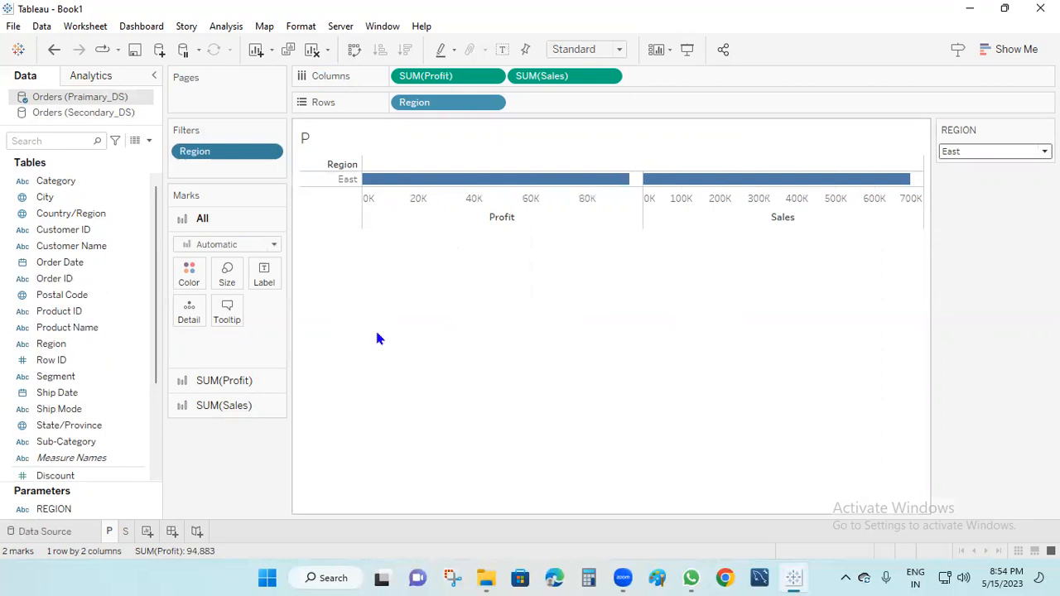
{"action": "mouse_move", "coordinate": [128, 538]}
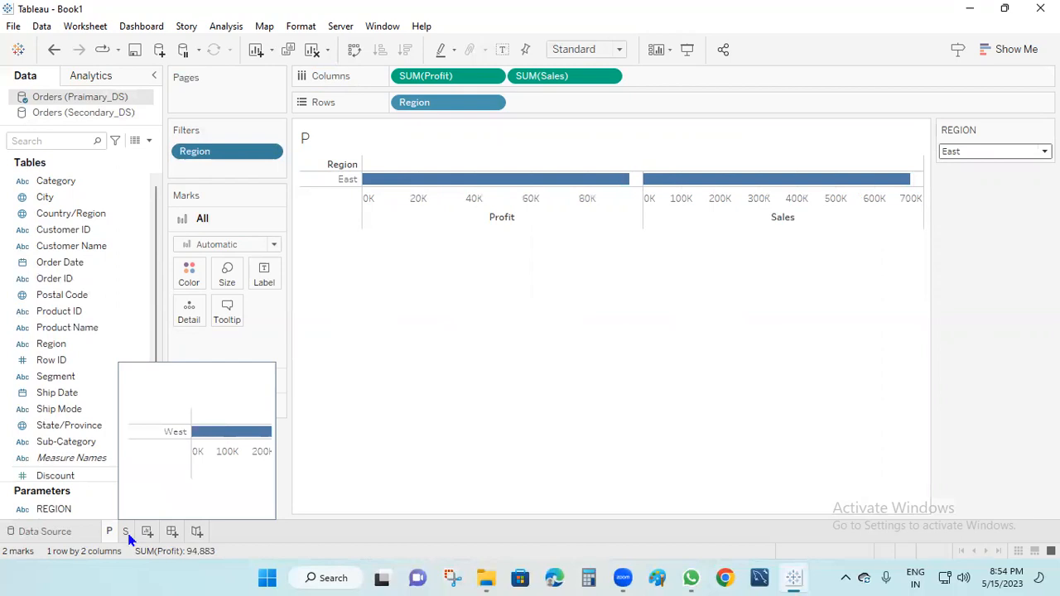
{"action": "left_click", "coordinate": [126, 532]}
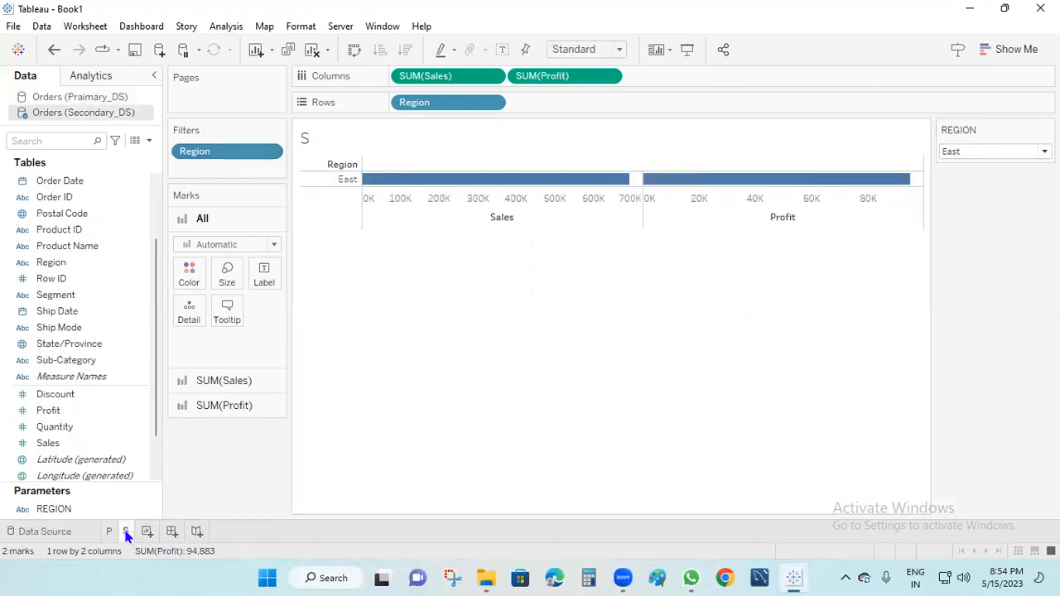
Set REGION to South and view sheet P's South bars.
{"action": "mouse_move", "coordinate": [127, 536]}
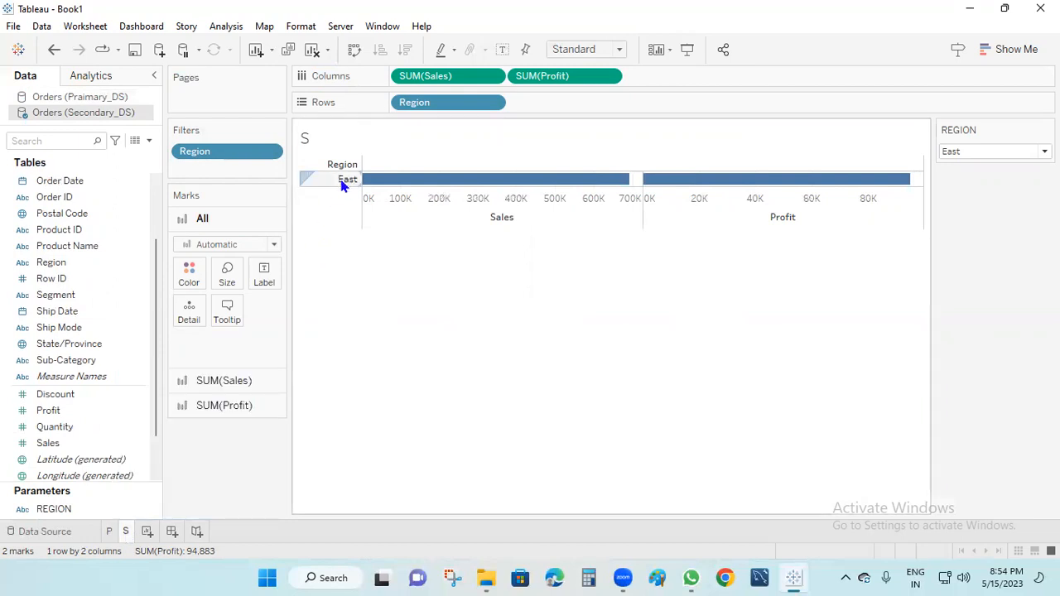
{"action": "left_click", "coordinate": [1045, 152]}
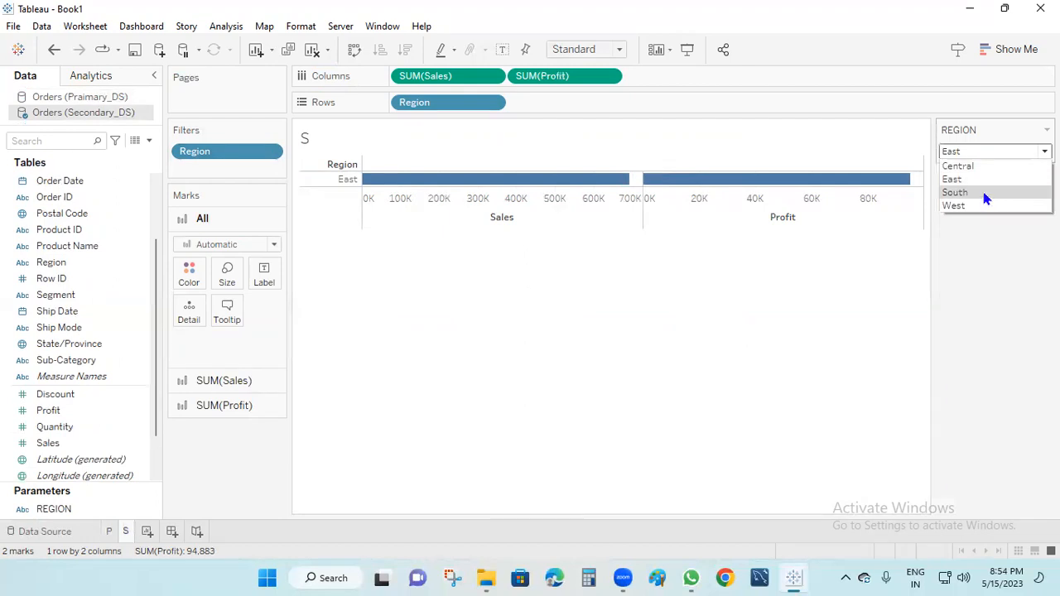
{"action": "left_click", "coordinate": [984, 193]}
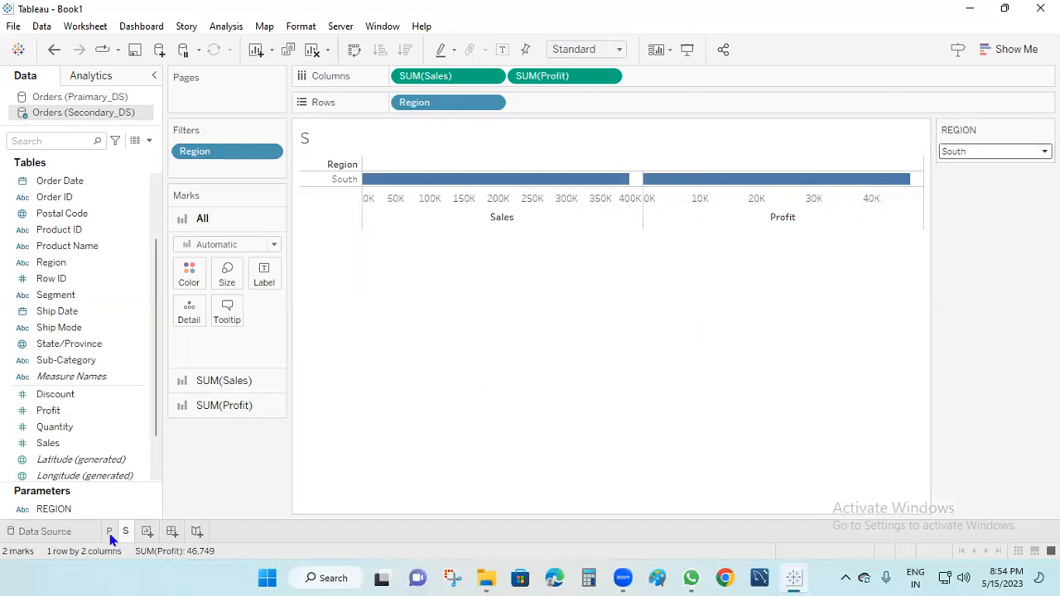
{"action": "mouse_move", "coordinate": [111, 538]}
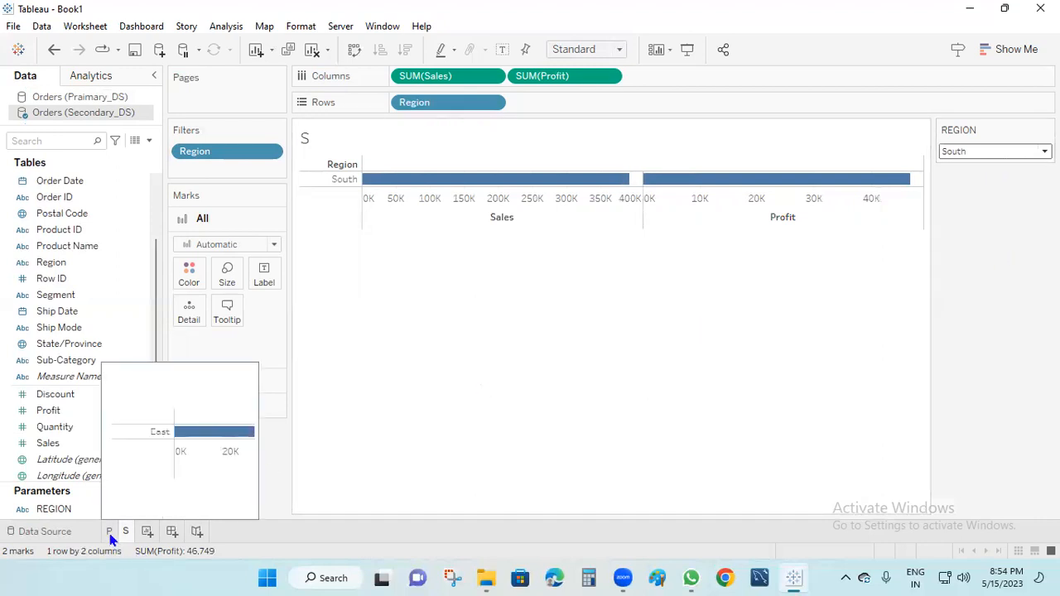
{"action": "left_click", "coordinate": [110, 537]}
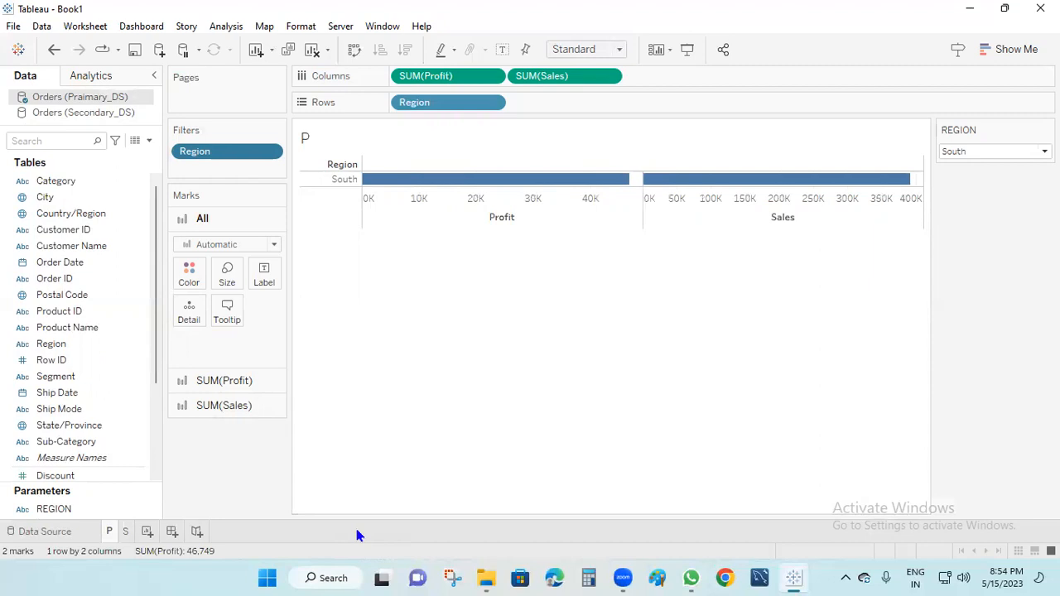
{"action": "left_click", "coordinate": [824, 78]}
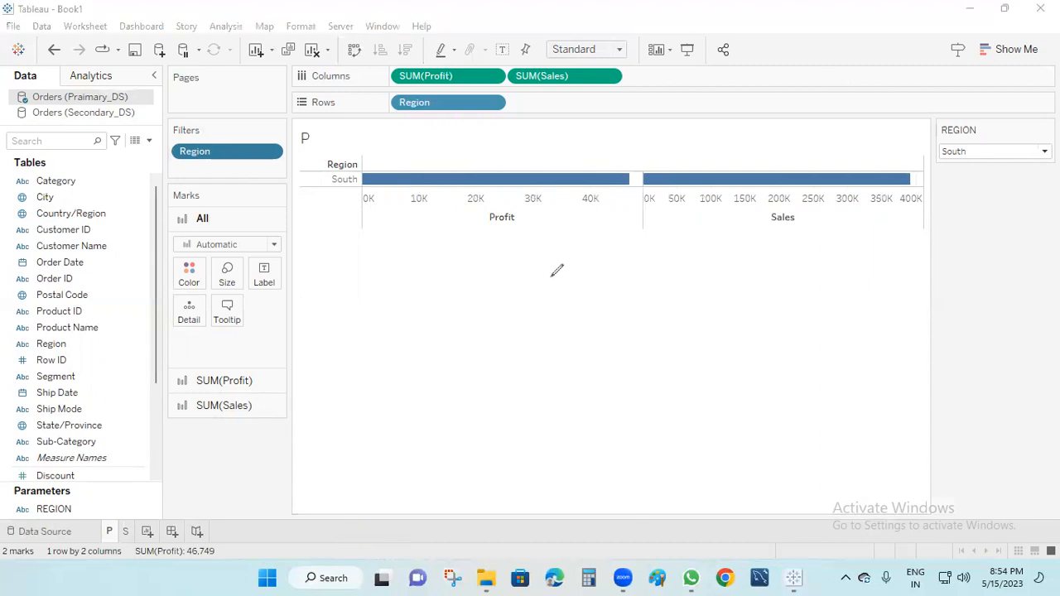
{"action": "mouse_move", "coordinate": [540, 282]}
{"action": "left_mouse_down"}
{"action": "mouse_move", "coordinate": [557, 303]}
{"action": "mouse_move", "coordinate": [565, 290]}
{"action": "mouse_move", "coordinate": [582, 303]}
{"action": "mouse_move", "coordinate": [654, 271]}
{"action": "left_mouse_up"}
{"action": "left_click_drag", "start_coordinate": [517, 342], "coordinate": [671, 293]}
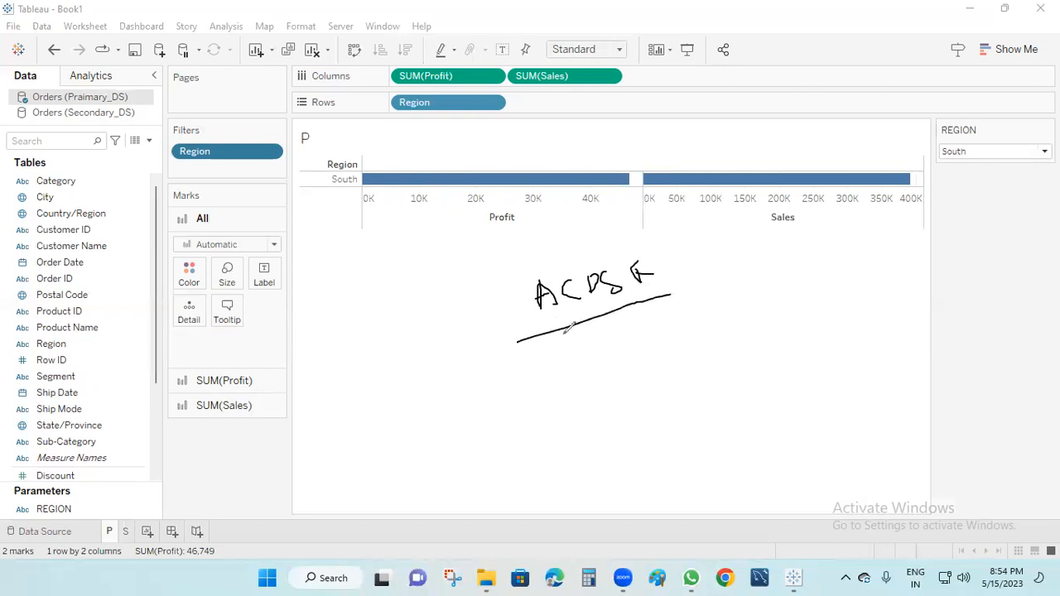
{"action": "mouse_move", "coordinate": [516, 350]}
{"action": "left_mouse_down"}
{"action": "mouse_move", "coordinate": [508, 439]}
{"action": "mouse_move", "coordinate": [498, 415]}
{"action": "mouse_move", "coordinate": [517, 409]}
{"action": "mouse_move", "coordinate": [537, 421]}
{"action": "mouse_move", "coordinate": [562, 399]}
{"action": "left_mouse_up"}
{"action": "left_click_drag", "start_coordinate": [675, 304], "coordinate": [687, 389]}
{"action": "mouse_move", "coordinate": [677, 370]}
{"action": "left_mouse_down"}
{"action": "mouse_move", "coordinate": [700, 356]}
{"action": "mouse_move", "coordinate": [704, 383]}
{"action": "mouse_move", "coordinate": [717, 374]}
{"action": "mouse_move", "coordinate": [704, 383]}
{"action": "left_mouse_up"}
{"action": "mouse_move", "coordinate": [711, 340]}
{"action": "left_mouse_down"}
{"action": "mouse_move", "coordinate": [660, 388]}
{"action": "mouse_move", "coordinate": [729, 339]}
{"action": "mouse_move", "coordinate": [714, 341]}
{"action": "left_mouse_up"}
{"action": "mouse_move", "coordinate": [507, 385]}
{"action": "left_mouse_down"}
{"action": "mouse_move", "coordinate": [474, 429]}
{"action": "mouse_move", "coordinate": [530, 382]}
{"action": "mouse_move", "coordinate": [496, 389]}
{"action": "left_mouse_up"}
{"action": "left_click_drag", "start_coordinate": [420, 381], "coordinate": [470, 420]}
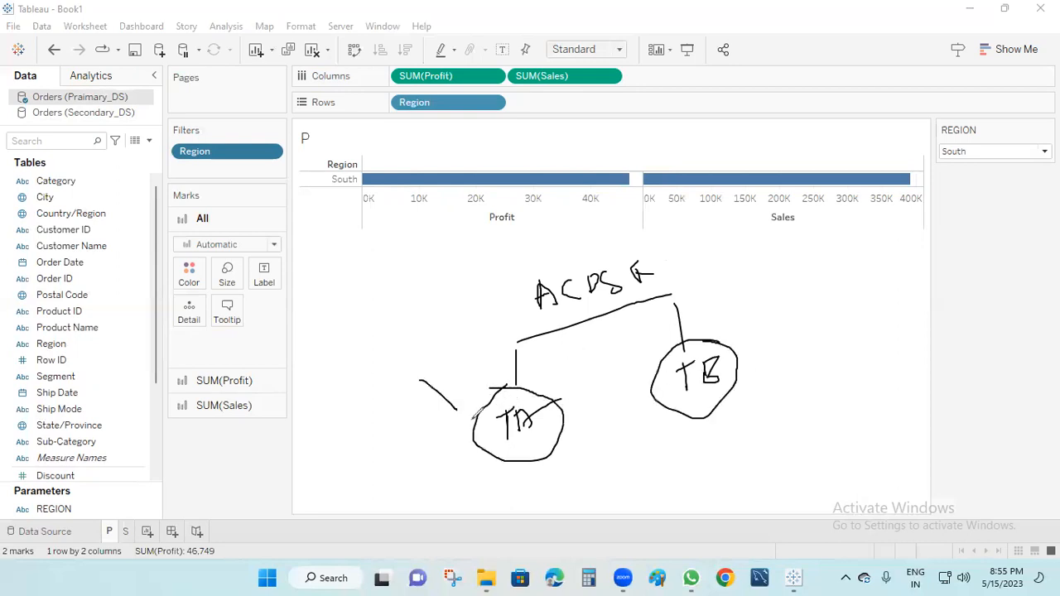
{"action": "left_click_drag", "start_coordinate": [751, 283], "coordinate": [732, 329]}
{"action": "mouse_move", "coordinate": [529, 451]}
{"action": "left_mouse_down"}
{"action": "mouse_move", "coordinate": [520, 528]}
{"action": "mouse_move", "coordinate": [521, 515]}
{"action": "mouse_move", "coordinate": [560, 526]}
{"action": "left_mouse_up"}
{"action": "mouse_move", "coordinate": [727, 432]}
{"action": "left_mouse_down"}
{"action": "mouse_move", "coordinate": [727, 472]}
{"action": "mouse_move", "coordinate": [729, 454]}
{"action": "mouse_move", "coordinate": [747, 466]}
{"action": "left_mouse_up"}
{"action": "left_click_drag", "start_coordinate": [560, 502], "coordinate": [571, 501]}
{"action": "left_click_drag", "start_coordinate": [708, 464], "coordinate": [717, 464]}
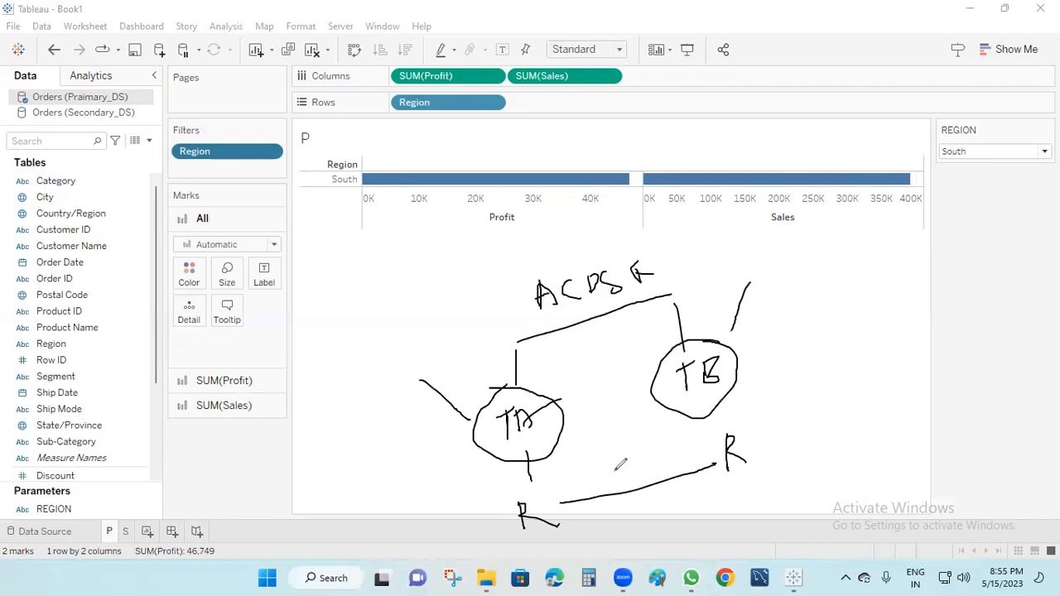
{"action": "left_click_drag", "start_coordinate": [623, 469], "coordinate": [646, 477]}
{"action": "left_click_drag", "start_coordinate": [547, 551], "coordinate": [563, 560]}
{"action": "left_click_drag", "start_coordinate": [645, 535], "coordinate": [704, 522]}
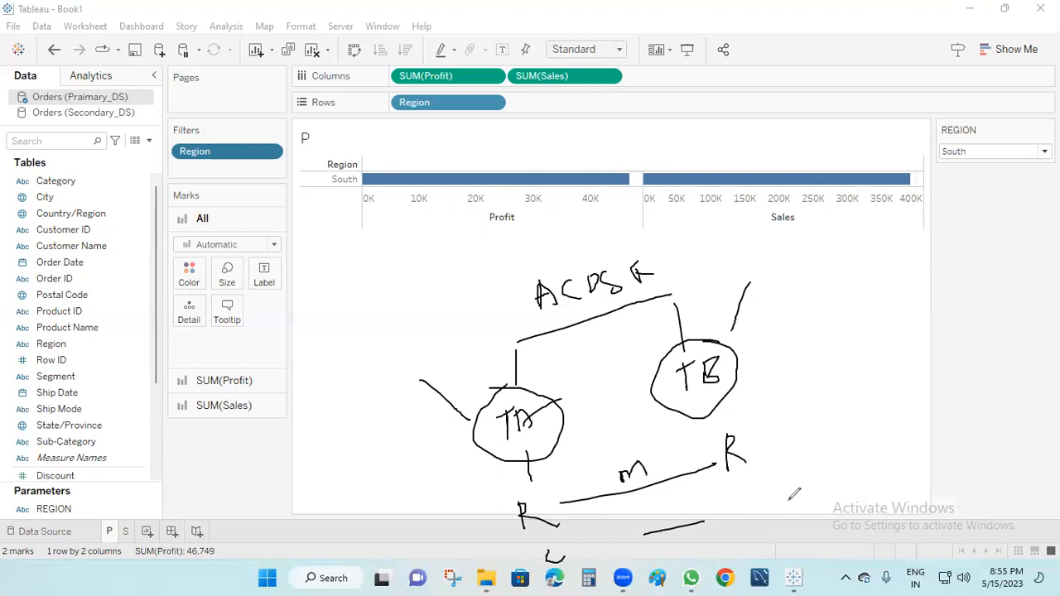
{"action": "mouse_move", "coordinate": [753, 505]}
{"action": "left_mouse_down"}
{"action": "mouse_move", "coordinate": [752, 484]}
{"action": "mouse_move", "coordinate": [763, 492]}
{"action": "mouse_move", "coordinate": [754, 504]}
{"action": "left_mouse_up"}
{"action": "left_click_drag", "start_coordinate": [681, 507], "coordinate": [661, 543]}
{"action": "mouse_move", "coordinate": [531, 487]}
{"action": "left_mouse_down"}
{"action": "mouse_move", "coordinate": [520, 532]}
{"action": "mouse_move", "coordinate": [514, 486]}
{"action": "mouse_move", "coordinate": [557, 496]}
{"action": "mouse_move", "coordinate": [675, 432]}
{"action": "mouse_move", "coordinate": [748, 429]}
{"action": "mouse_move", "coordinate": [684, 426]}
{"action": "left_mouse_up"}
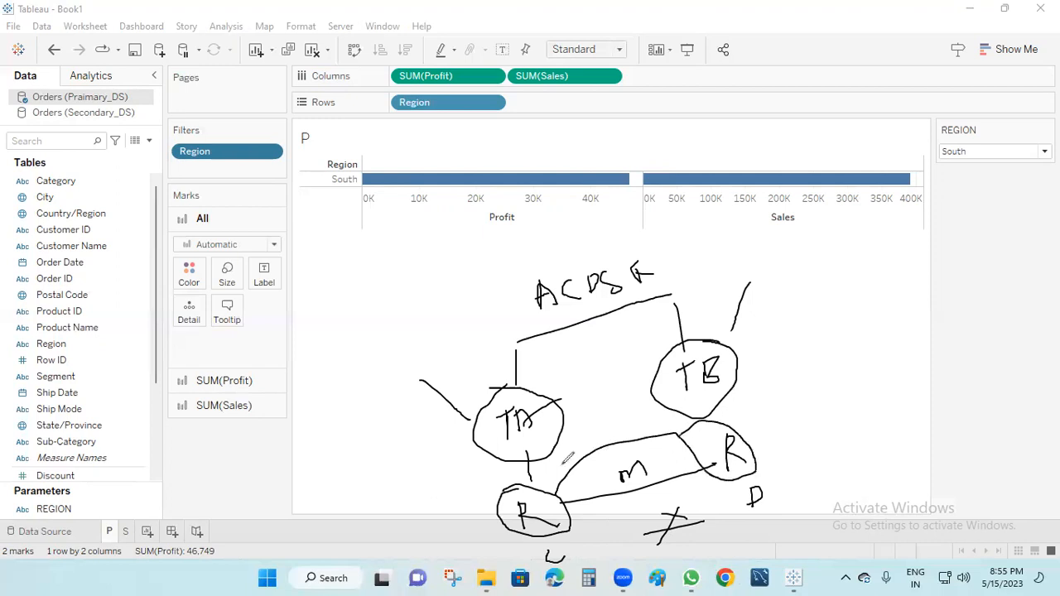
{"action": "mouse_move", "coordinate": [530, 543]}
{"action": "left_mouse_down"}
{"action": "mouse_move", "coordinate": [577, 571]}
{"action": "mouse_move", "coordinate": [556, 541]}
{"action": "mouse_move", "coordinate": [578, 552]}
{"action": "mouse_move", "coordinate": [580, 568]}
{"action": "left_mouse_up"}
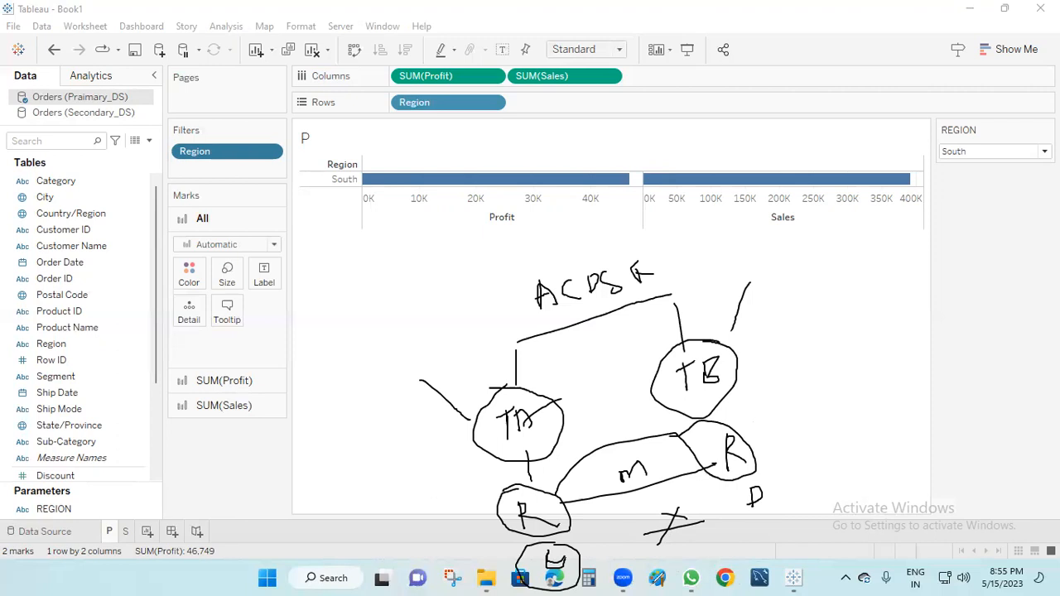
{"action": "mouse_move", "coordinate": [766, 476]}
{"action": "left_mouse_down"}
{"action": "mouse_move", "coordinate": [738, 490]}
{"action": "mouse_move", "coordinate": [785, 522]}
{"action": "mouse_move", "coordinate": [789, 479]}
{"action": "left_mouse_up"}
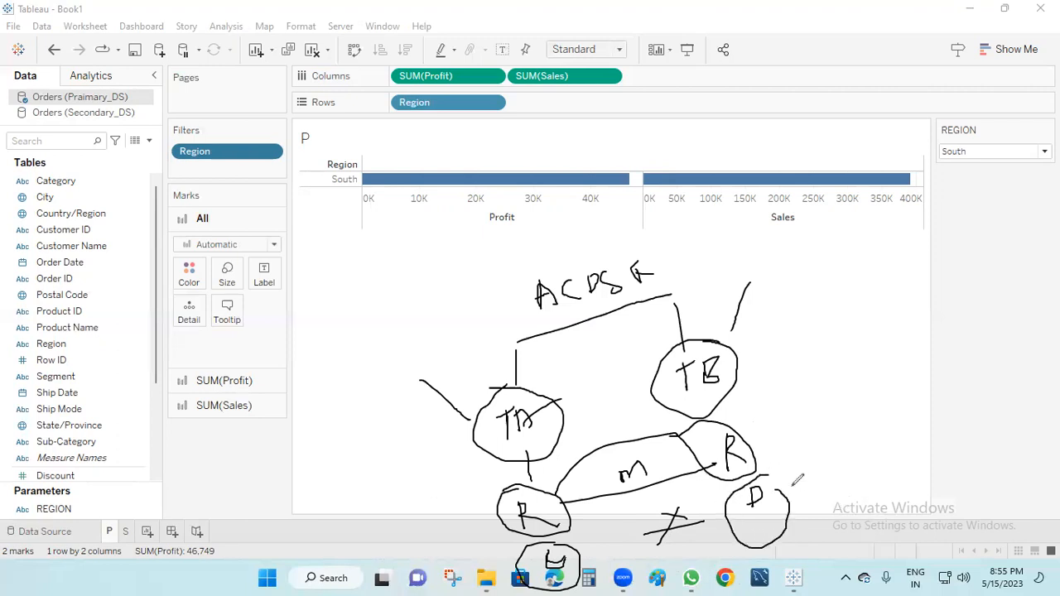
{"action": "mouse_move", "coordinate": [702, 564]}
{"action": "left_mouse_down"}
{"action": "mouse_move", "coordinate": [662, 552]}
{"action": "mouse_move", "coordinate": [654, 579]}
{"action": "left_mouse_up"}
{"action": "left_click_drag", "start_coordinate": [760, 447], "coordinate": [814, 368]}
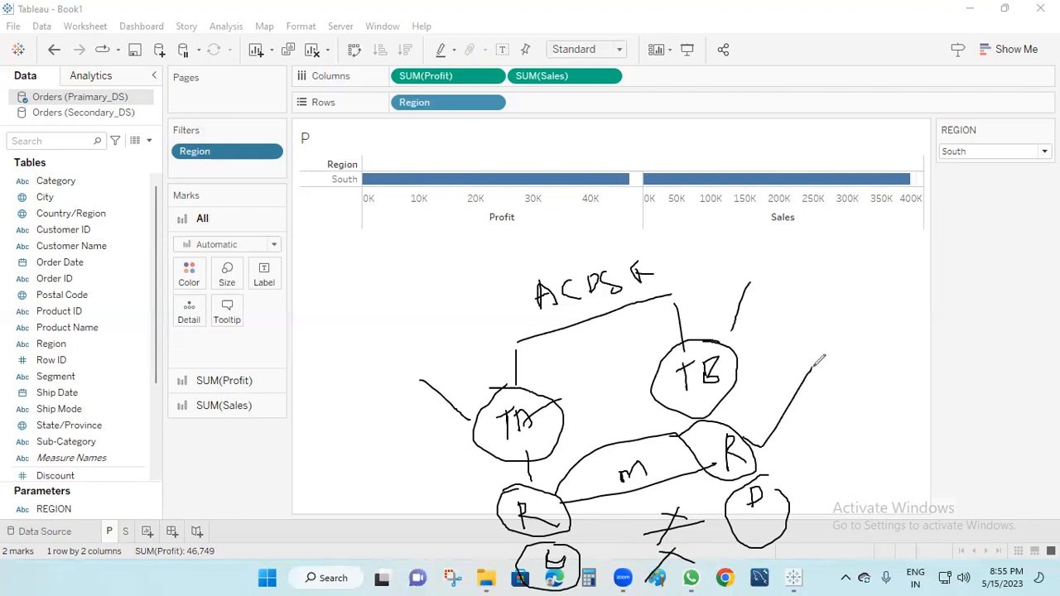
{"action": "left_click_drag", "start_coordinate": [839, 308], "coordinate": [852, 351]}
{"action": "mouse_move", "coordinate": [891, 287]}
{"action": "left_mouse_down"}
{"action": "mouse_move", "coordinate": [895, 305]}
{"action": "mouse_move", "coordinate": [909, 294]}
{"action": "mouse_move", "coordinate": [924, 299]}
{"action": "mouse_move", "coordinate": [937, 325]}
{"action": "left_mouse_up"}
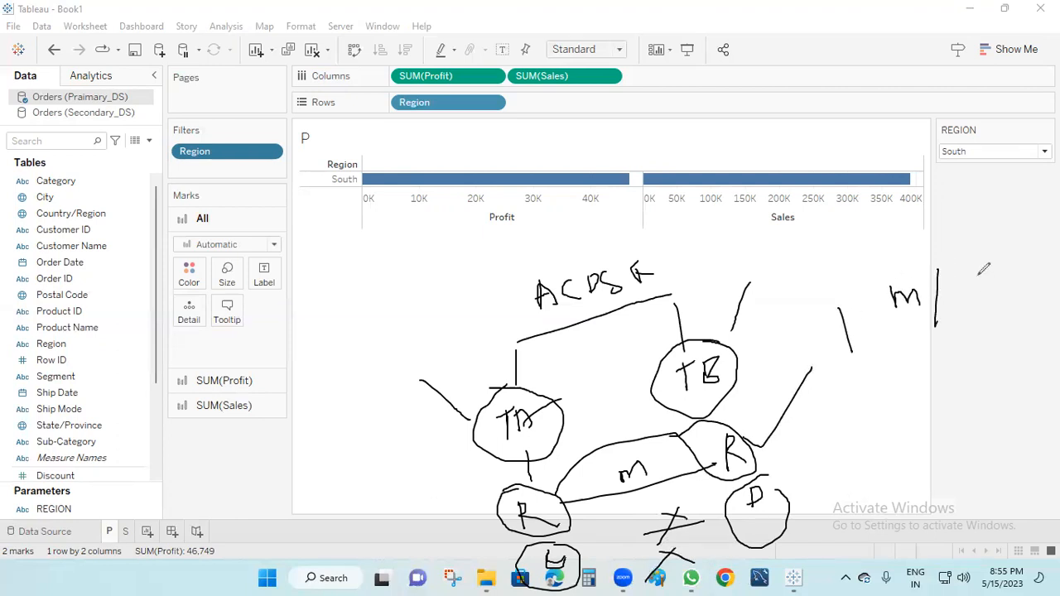
{"action": "left_click_drag", "start_coordinate": [971, 280], "coordinate": [969, 298]}
{"action": "mouse_move", "coordinate": [1002, 265]}
{"action": "left_mouse_down"}
{"action": "mouse_move", "coordinate": [1003, 288]}
{"action": "mouse_move", "coordinate": [1015, 262]}
{"action": "left_mouse_up"}
{"action": "left_click_drag", "start_coordinate": [980, 260], "coordinate": [980, 334]}
{"action": "mouse_move", "coordinate": [859, 295]}
{"action": "left_mouse_down"}
{"action": "mouse_move", "coordinate": [882, 410]}
{"action": "mouse_move", "coordinate": [870, 432]}
{"action": "left_mouse_up"}
{"action": "left_click_drag", "start_coordinate": [871, 392], "coordinate": [876, 432]}
{"action": "mouse_move", "coordinate": [925, 395]}
{"action": "left_mouse_down"}
{"action": "mouse_move", "coordinate": [926, 410]}
{"action": "mouse_move", "coordinate": [974, 404]}
{"action": "mouse_move", "coordinate": [985, 385]}
{"action": "mouse_move", "coordinate": [1005, 383]}
{"action": "mouse_move", "coordinate": [1012, 396]}
{"action": "left_mouse_up"}
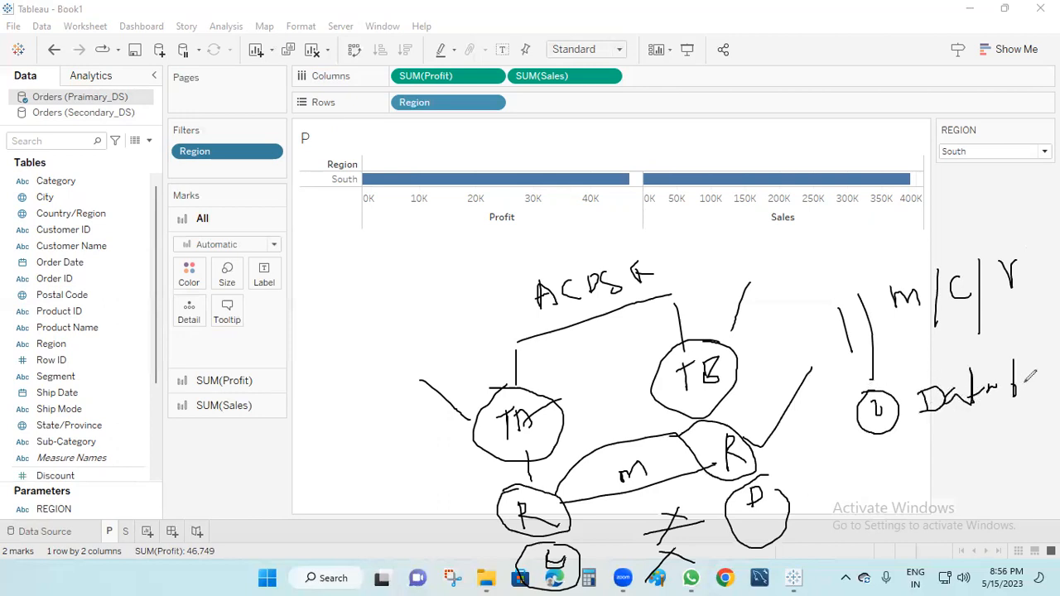
{"action": "mouse_move", "coordinate": [963, 452]}
{"action": "left_mouse_down"}
{"action": "mouse_move", "coordinate": [956, 474]}
{"action": "mouse_move", "coordinate": [1018, 431]}
{"action": "mouse_move", "coordinate": [1059, 444]}
{"action": "left_mouse_up"}
{"action": "mouse_move", "coordinate": [873, 282]}
{"action": "left_mouse_down"}
{"action": "mouse_move", "coordinate": [829, 352]}
{"action": "mouse_move", "coordinate": [880, 282]}
{"action": "left_mouse_up"}
{"action": "mouse_move", "coordinate": [880, 386]}
{"action": "left_mouse_down"}
{"action": "mouse_move", "coordinate": [866, 432]}
{"action": "mouse_move", "coordinate": [900, 439]}
{"action": "left_mouse_up"}
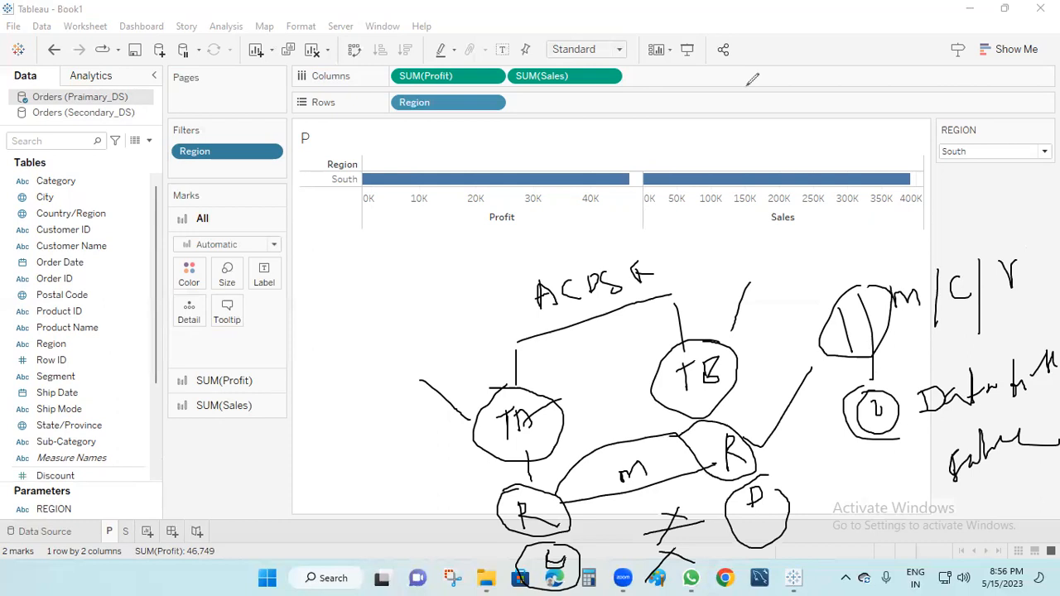
{"action": "left_click", "coordinate": [785, 166]}
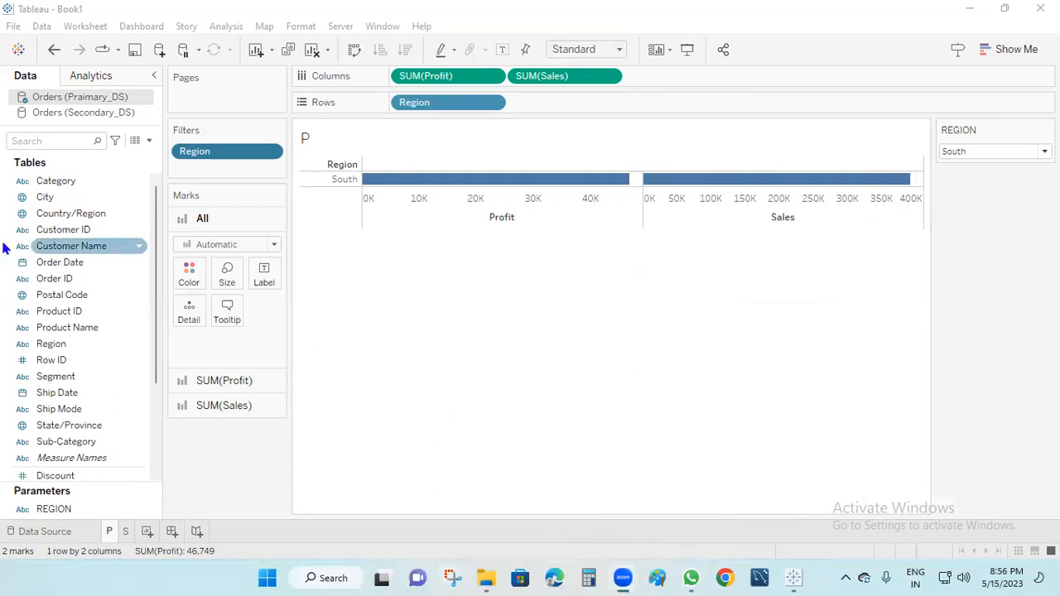